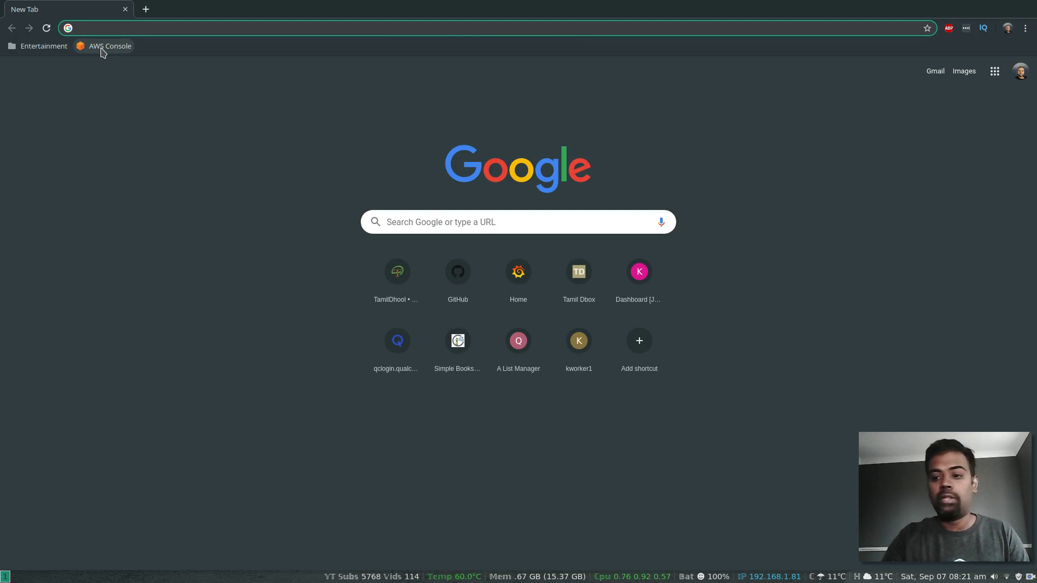
Step: Sign in to the AWS Console, go to S3, and start a new bucket in EU (London)
left_click(103, 48)
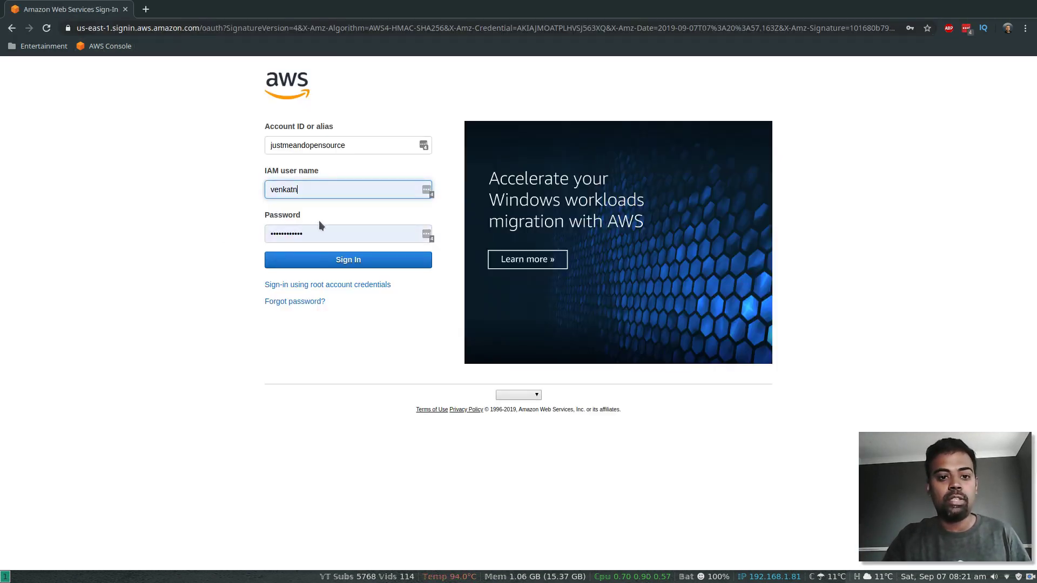
left_click(317, 260)
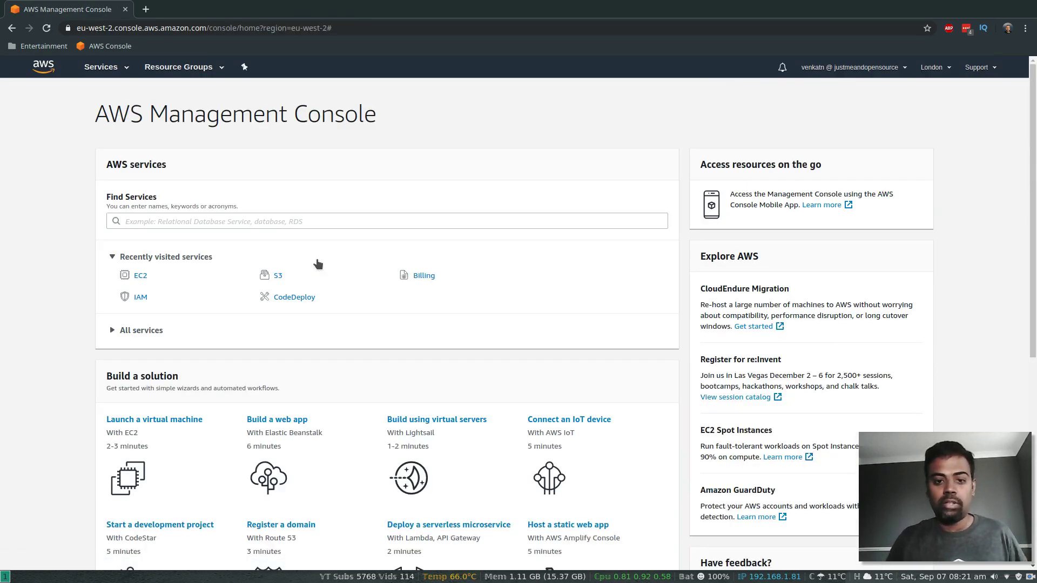
left_click(278, 277)
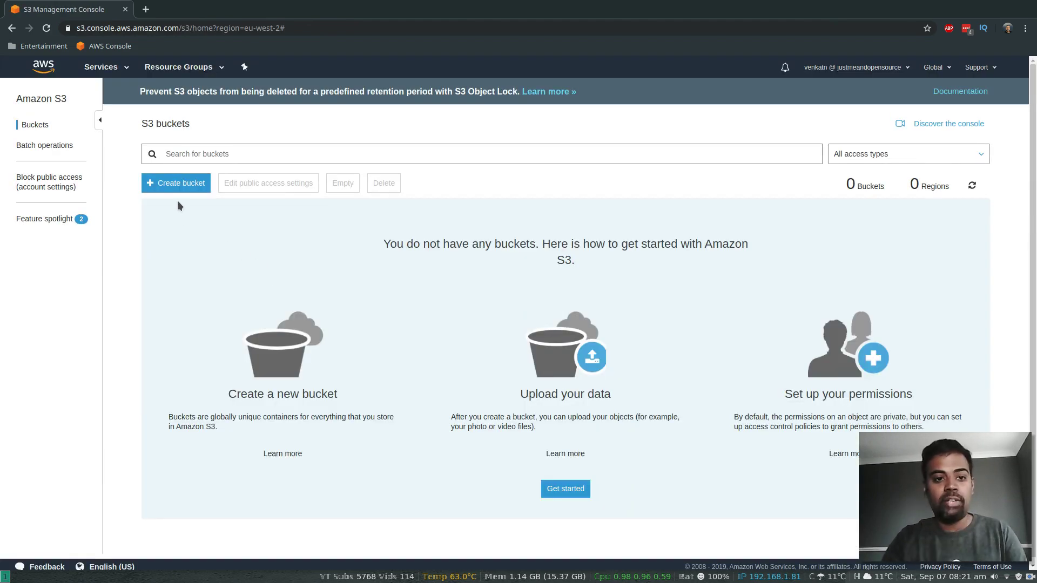
left_click(172, 187)
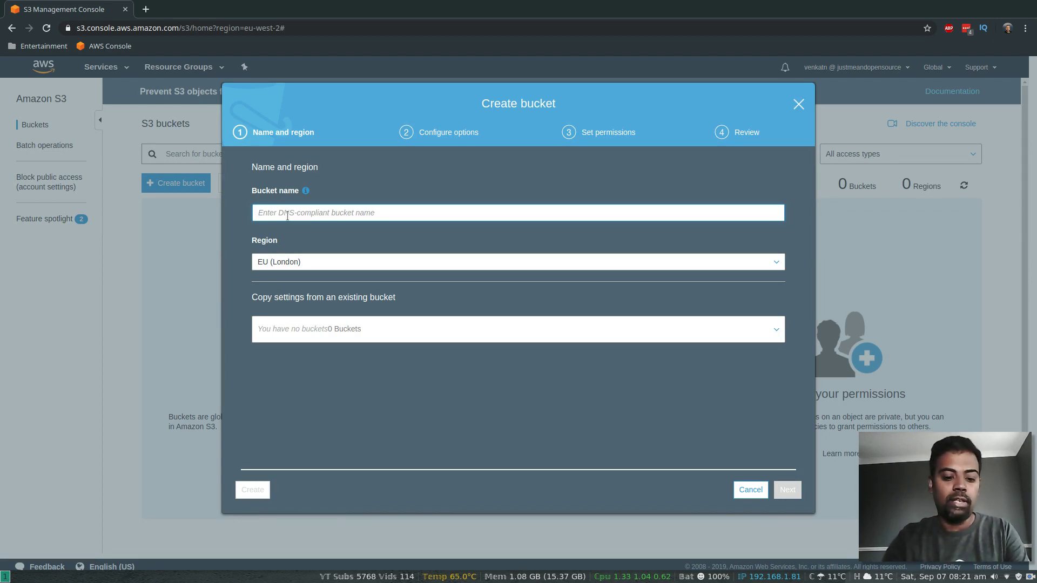
Step: Create the bucket aws-codepipeline-demo-justme with default options and all public access blocked
type("aws-code")
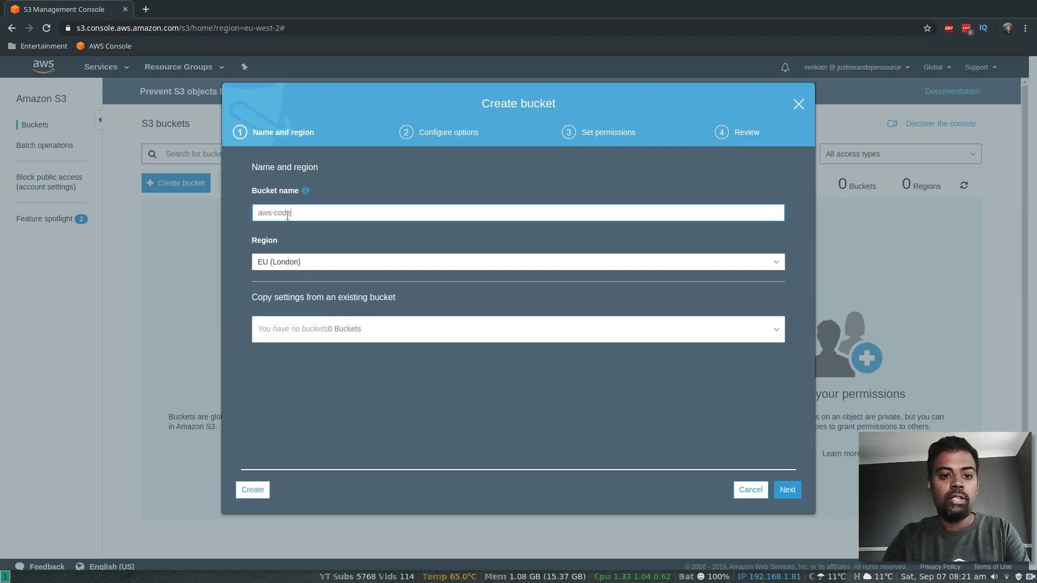
type("pipeline")
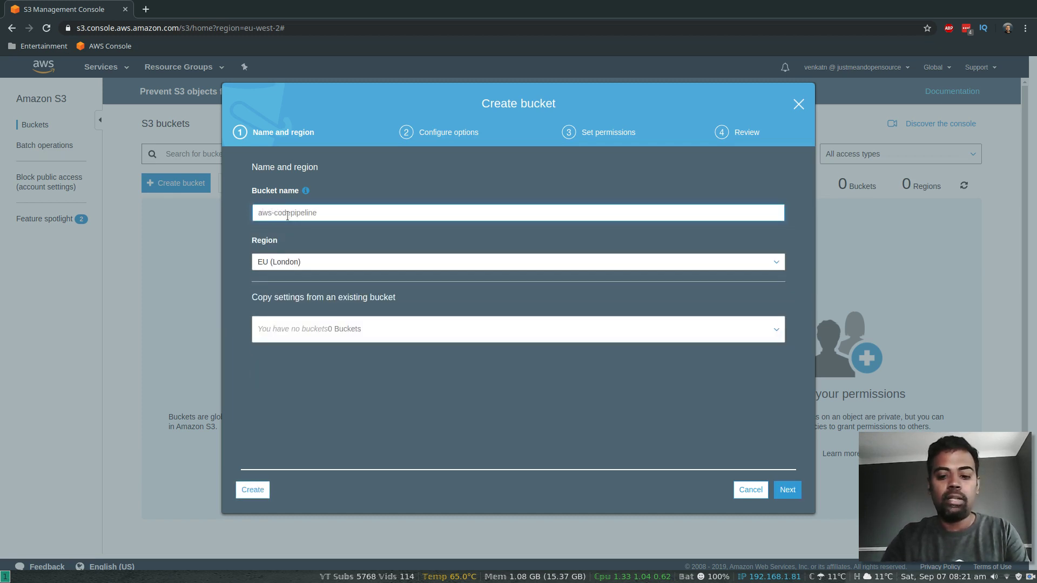
type("-demo-justme")
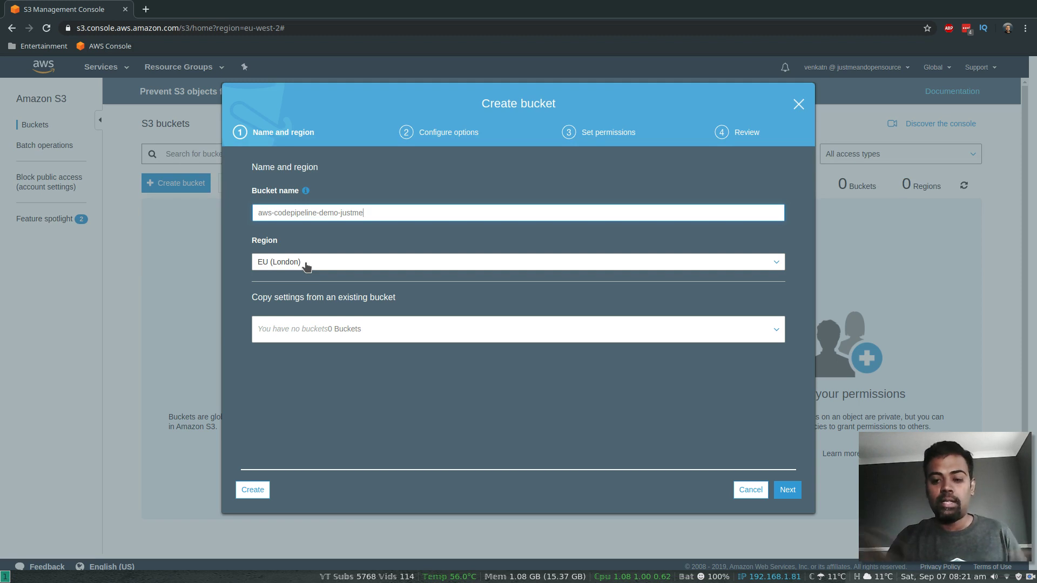
left_click(797, 492)
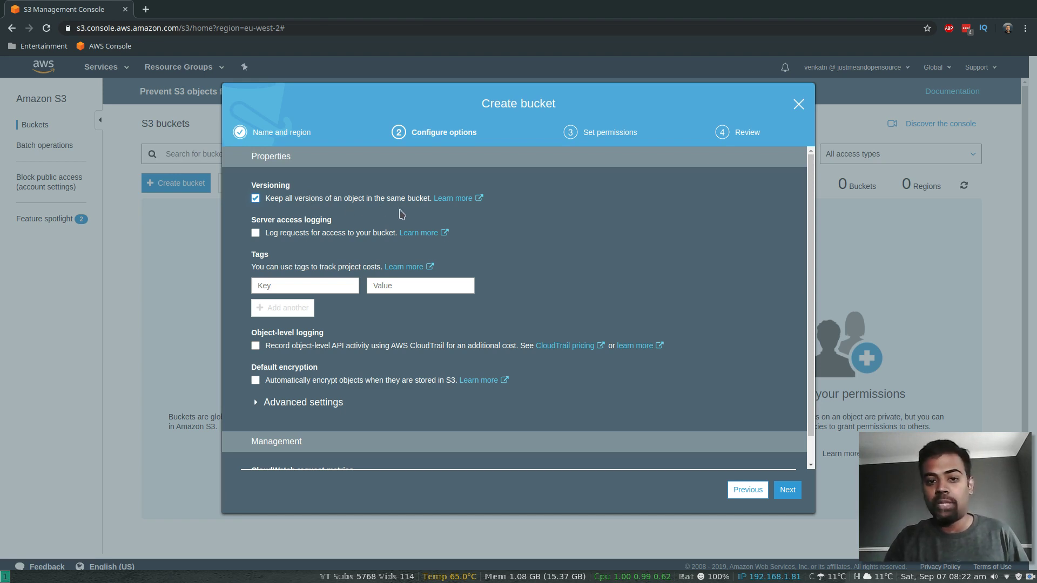
left_click(785, 489)
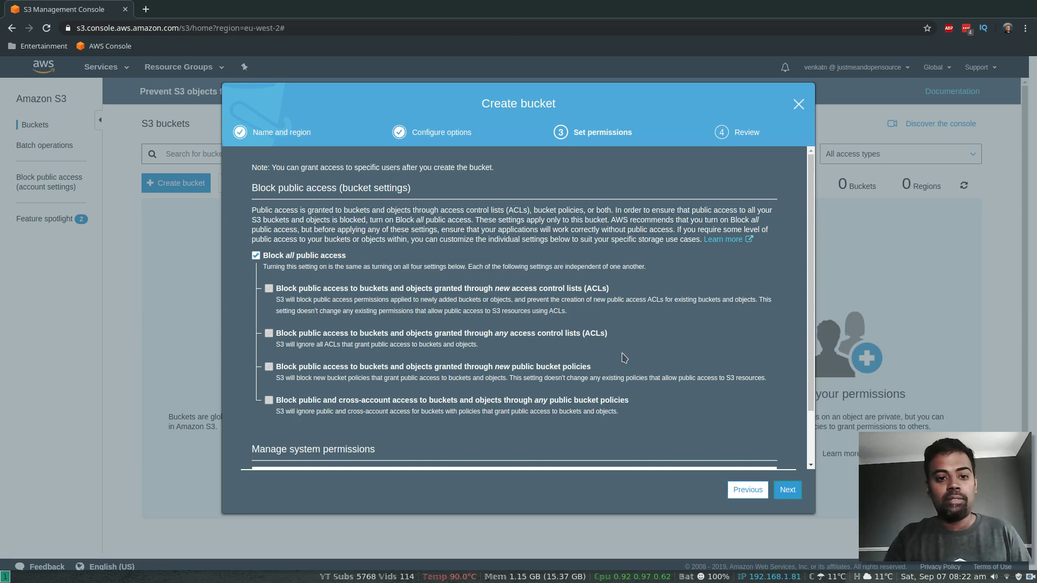
left_click(788, 490)
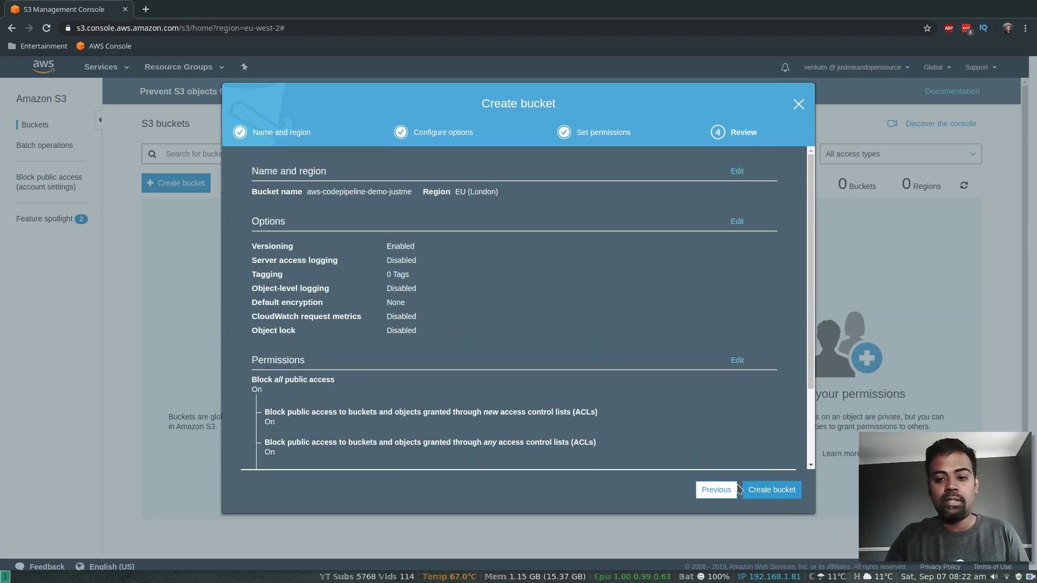
left_click(771, 492)
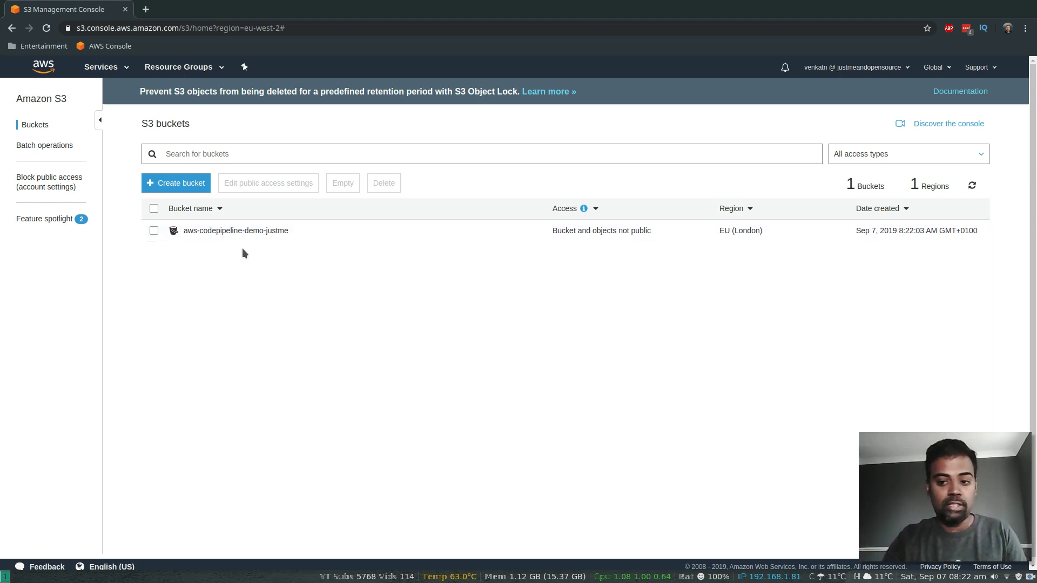
Step: On github.com, open quick-ref.md in the aws repository's pipeline-demo folder
left_click(146, 10)
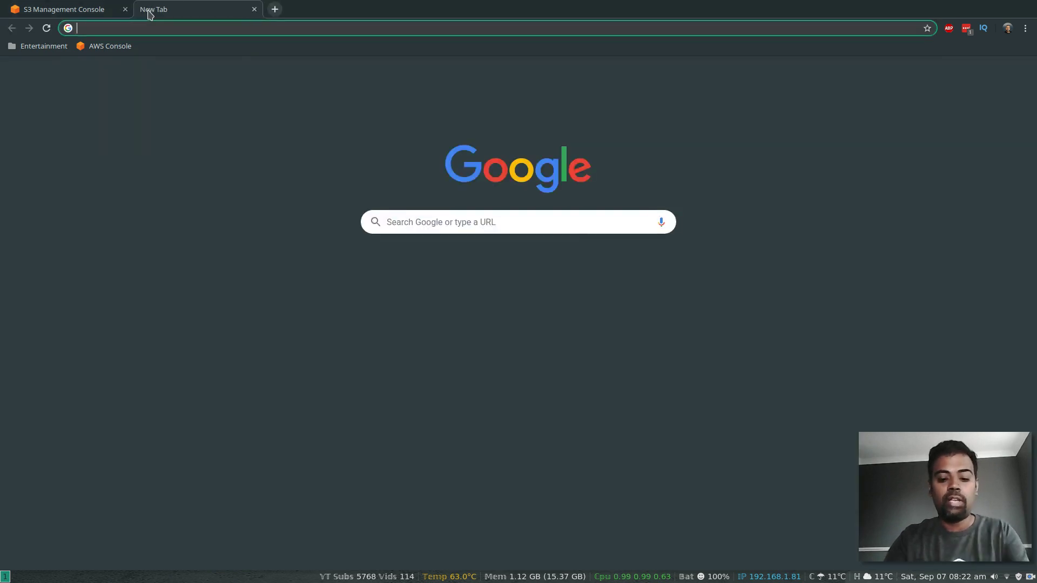
type("github.com")
key("Return")
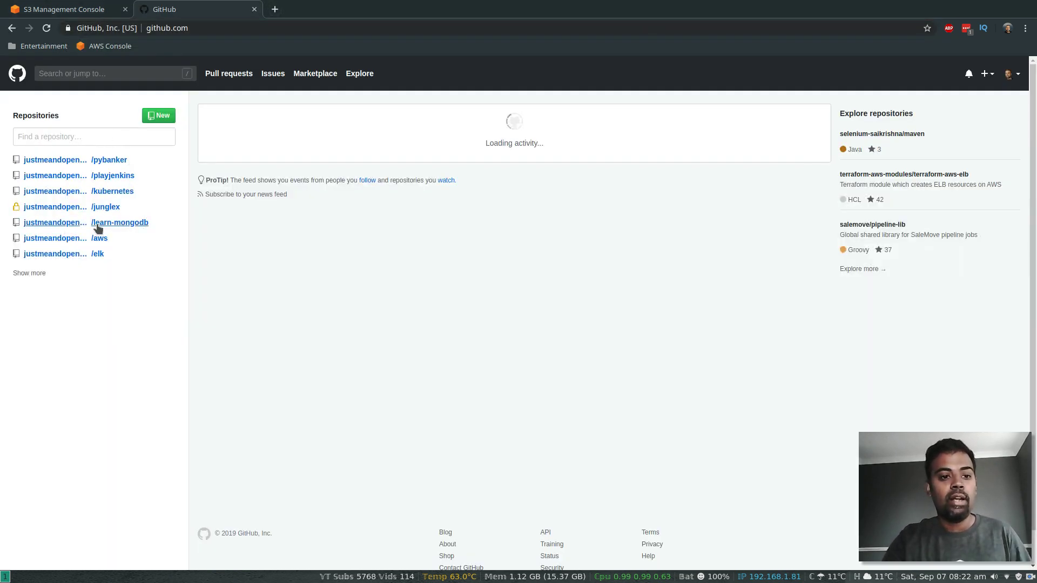
left_click(96, 238)
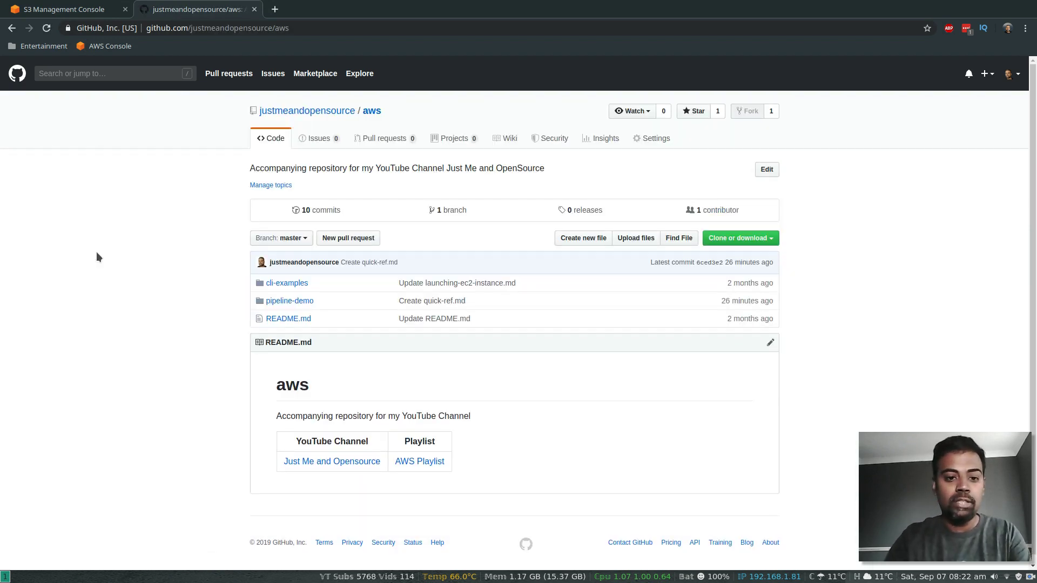
left_click(289, 301)
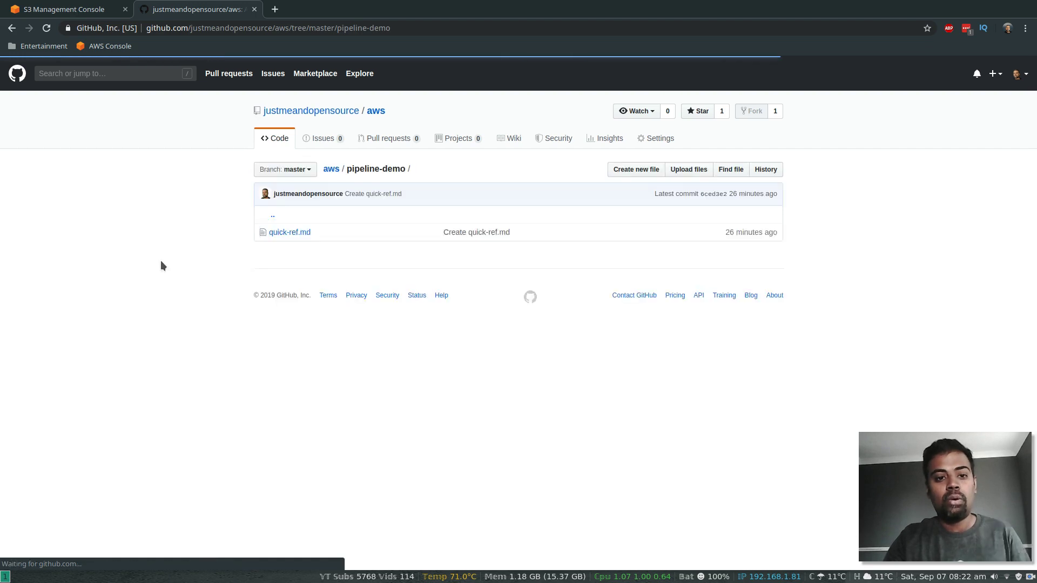
left_click(279, 233)
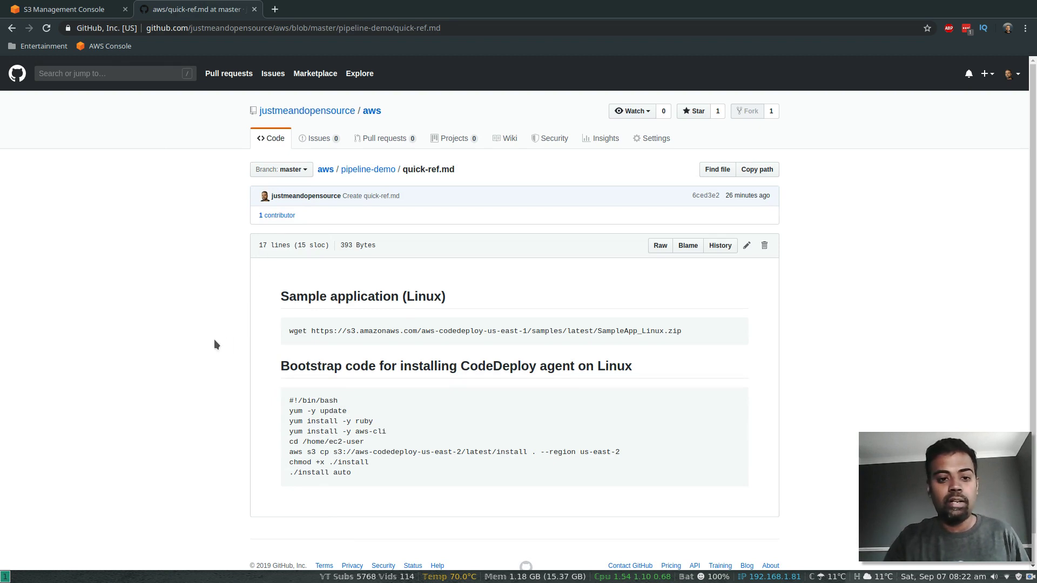
Step: Look over the sample application download URL in quick-ref.md and start a fresh tab
scroll(214, 345, "down", 1)
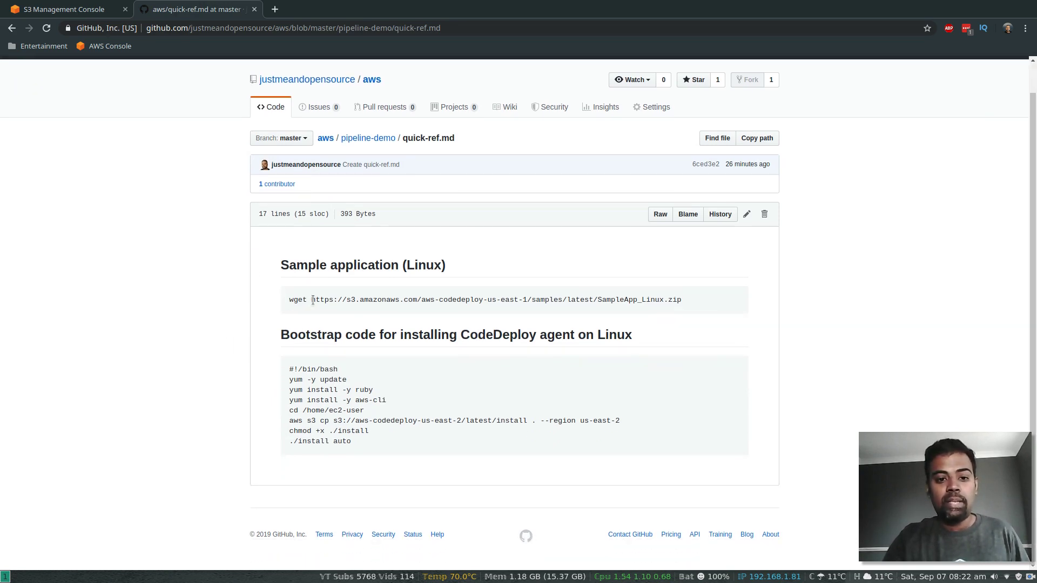
left_click_drag(313, 300, 683, 302)
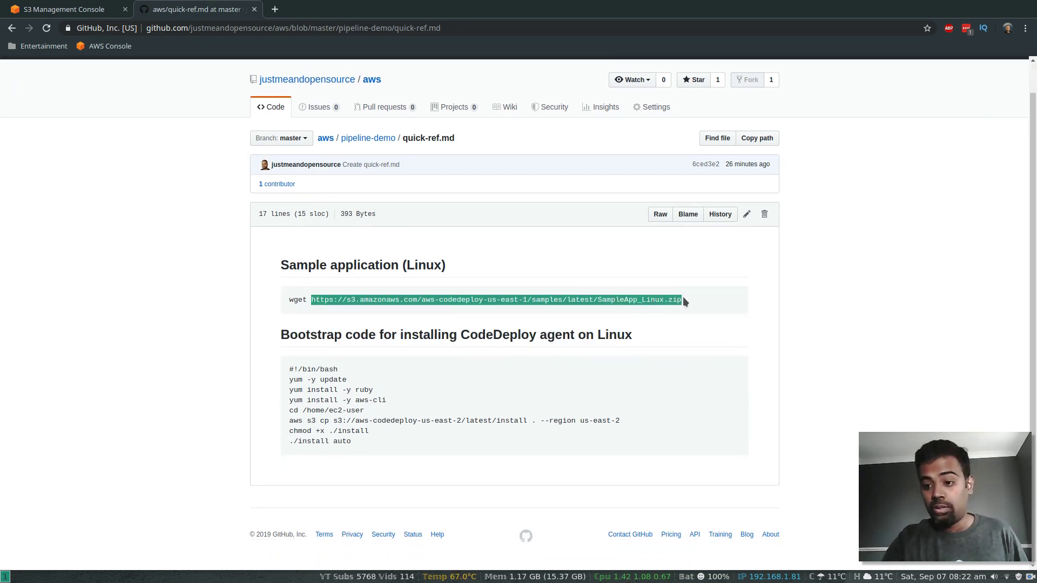
left_click(306, 294)
left_click(273, 10)
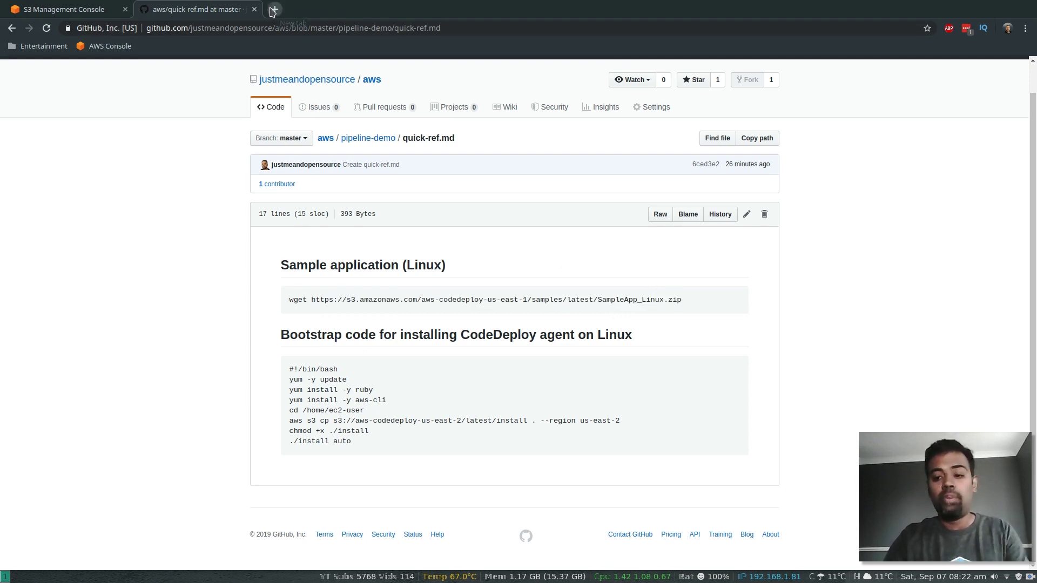
Step: Search Google for 'aws code' and open the Simple Pipeline (Amazon S3 Bucket) tutorial
type("aws code")
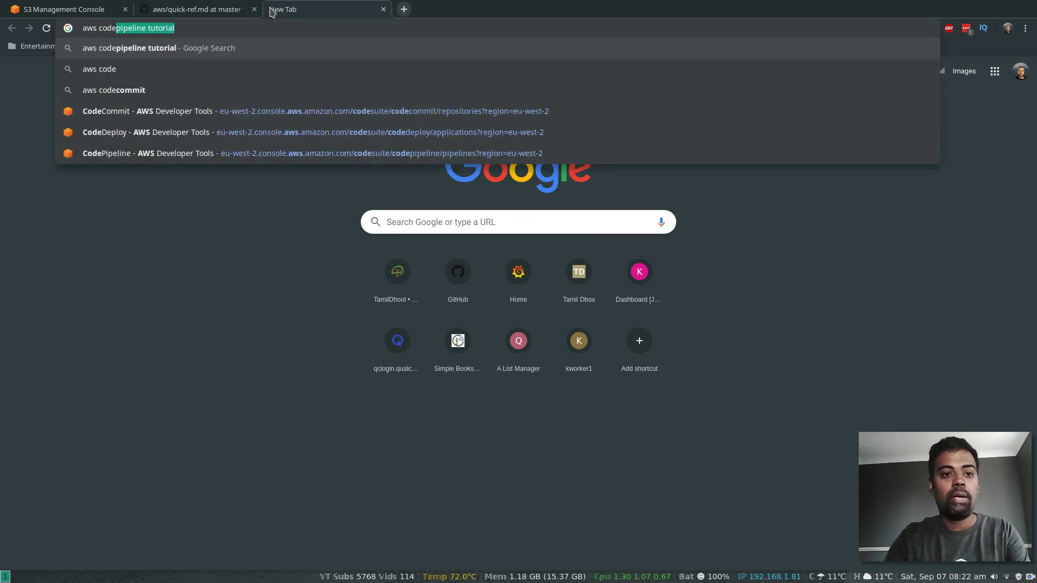
key("Return")
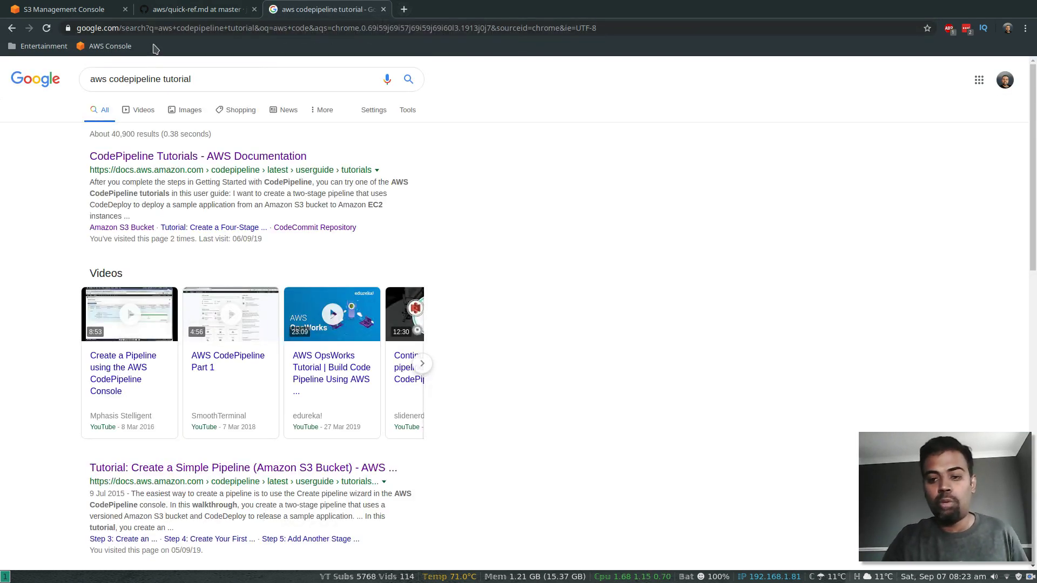
left_click(138, 165)
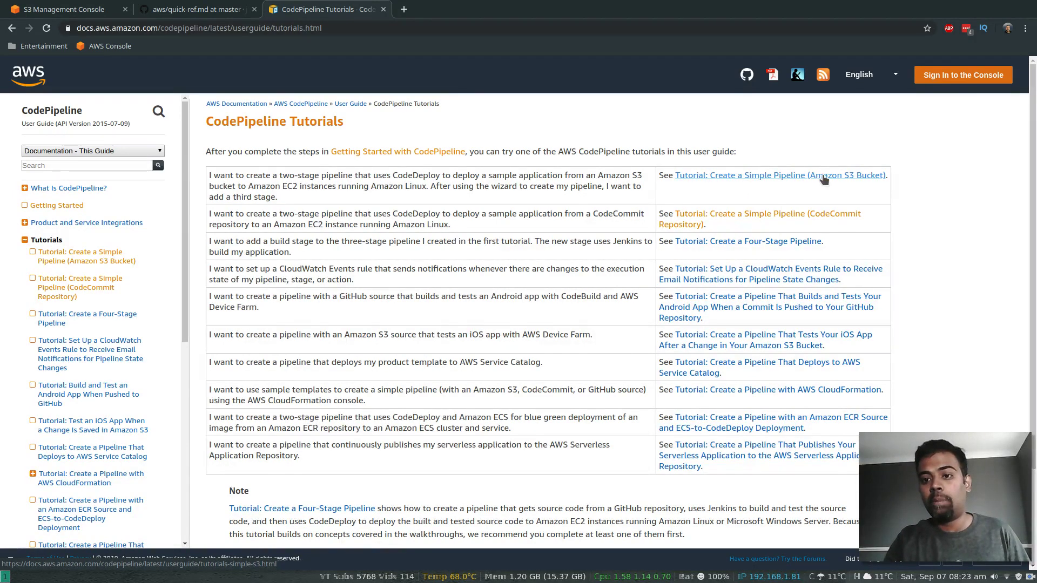
left_click(862, 179)
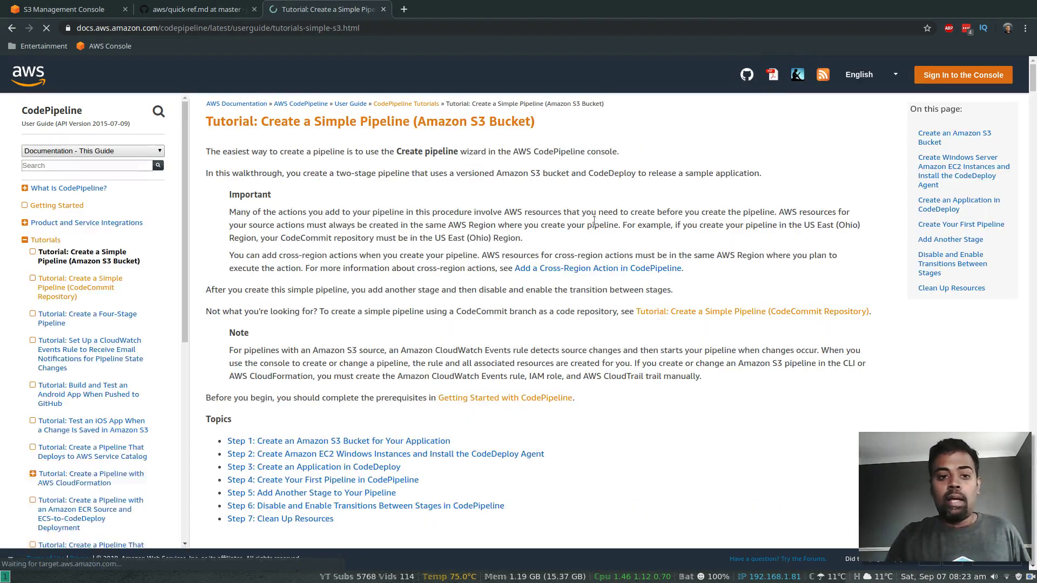
Step: Read through the tutorial's Step 1 bucket instructions, then close its tab
scroll(663, 439, "down", 4)
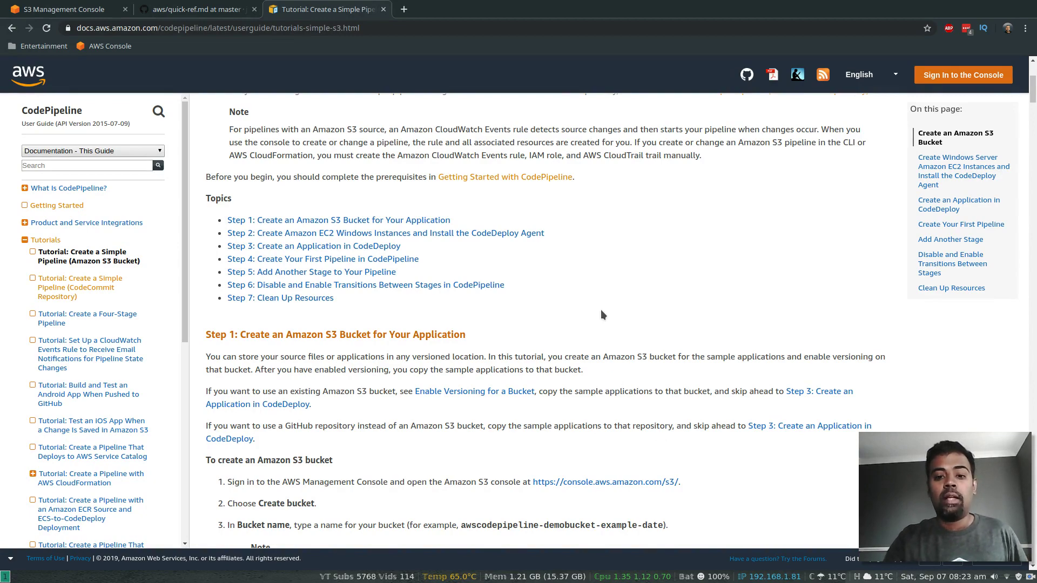
scroll(603, 315, "down", 6)
scroll(604, 314, "down", 13)
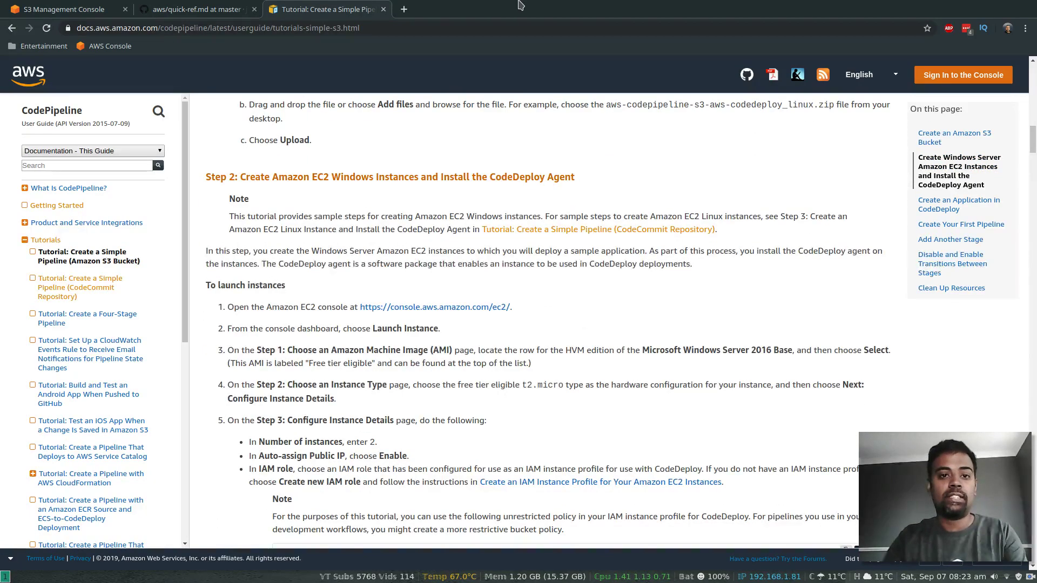
scroll(441, 265, "up", 20)
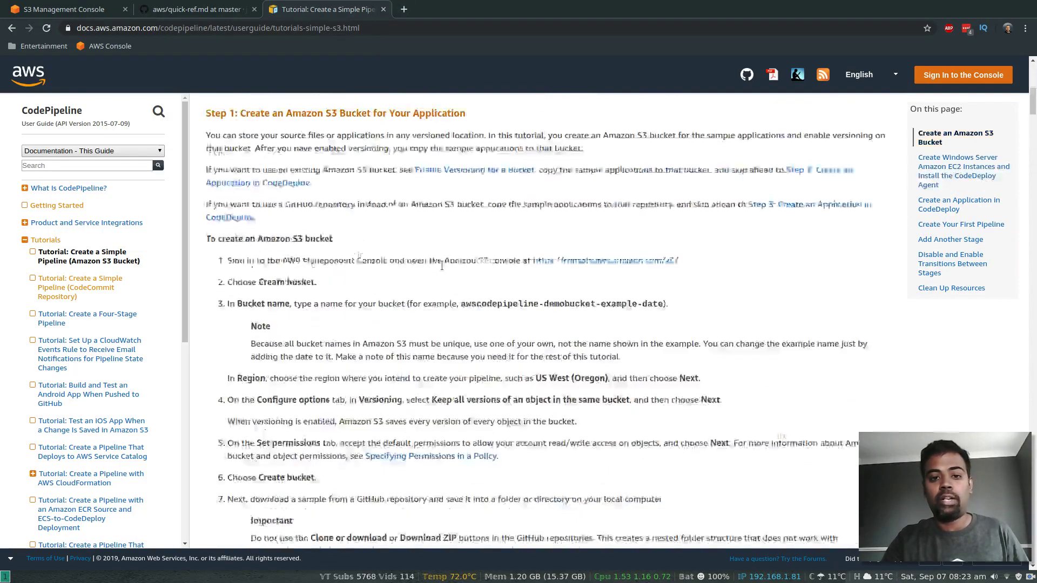
scroll(442, 265, "down", 7)
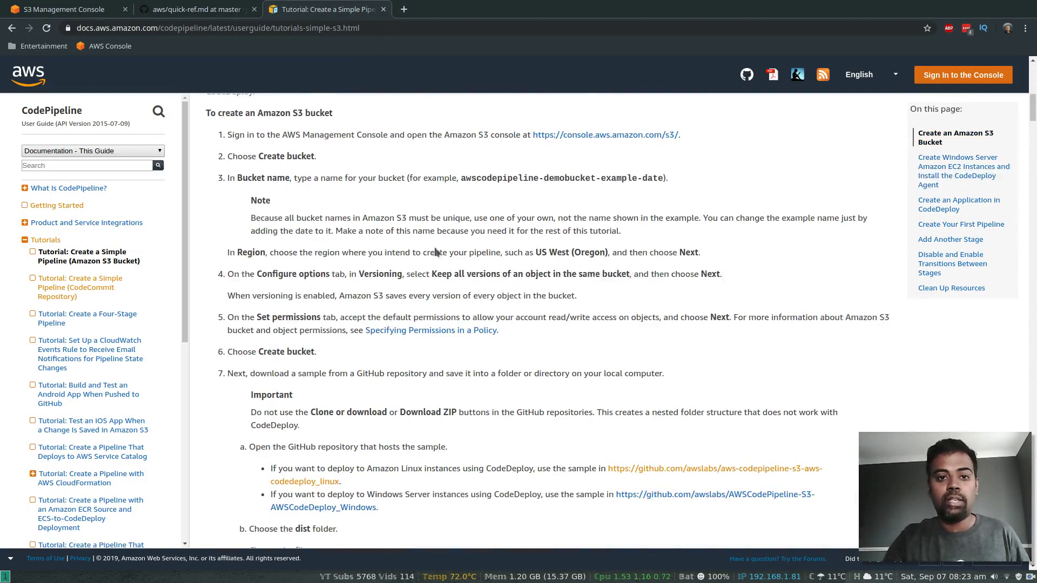
left_click(385, 9)
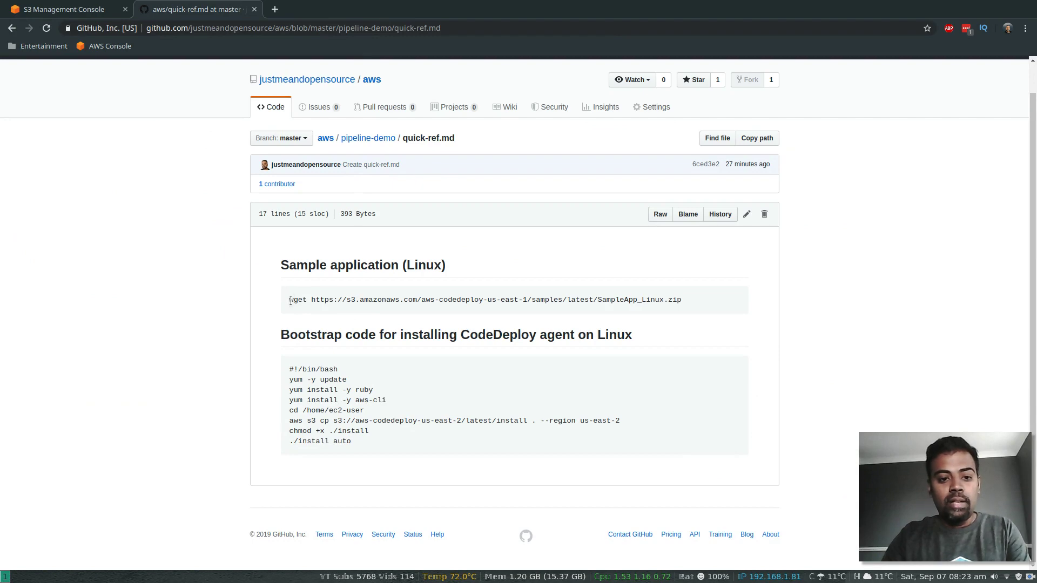
Step: Download SampleApp_Linux.zip into Downloads using the wget command copied from quick-ref.md
left_click_drag(289, 301, 682, 296)
key("ctrl+c")
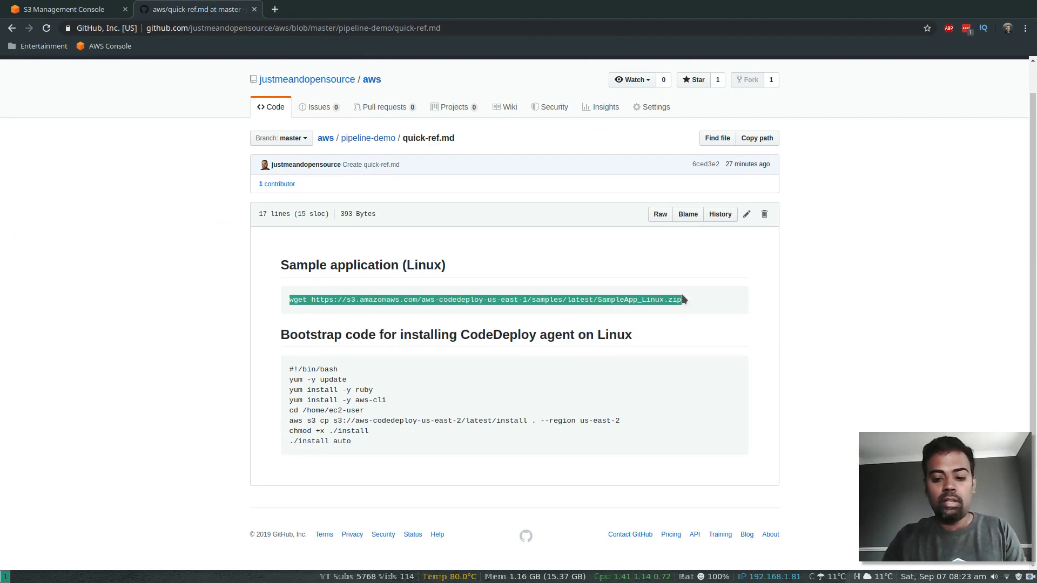
key("super+Return")
type("cd ")
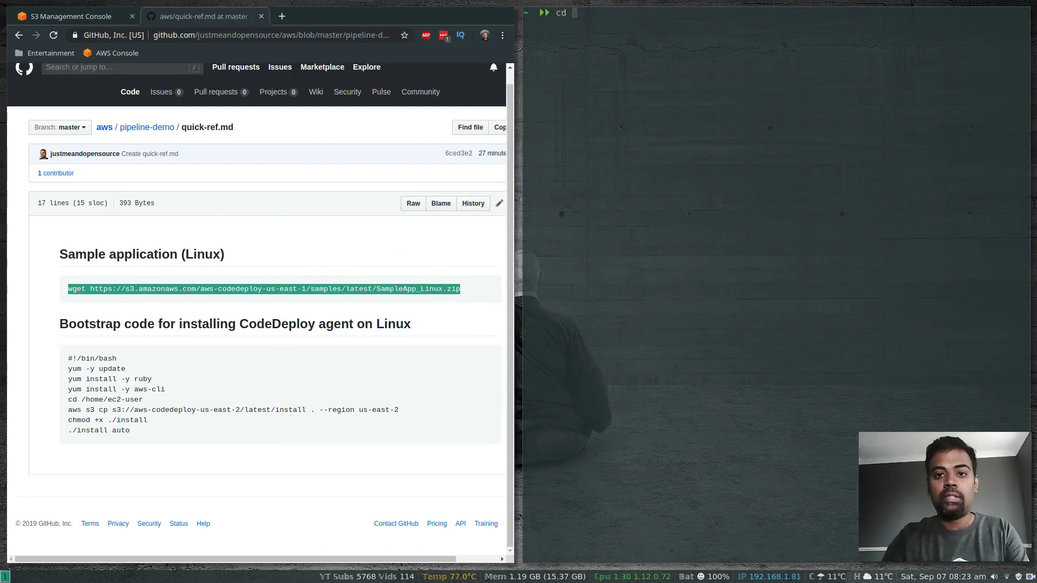
type("Downloads")
key("Return")
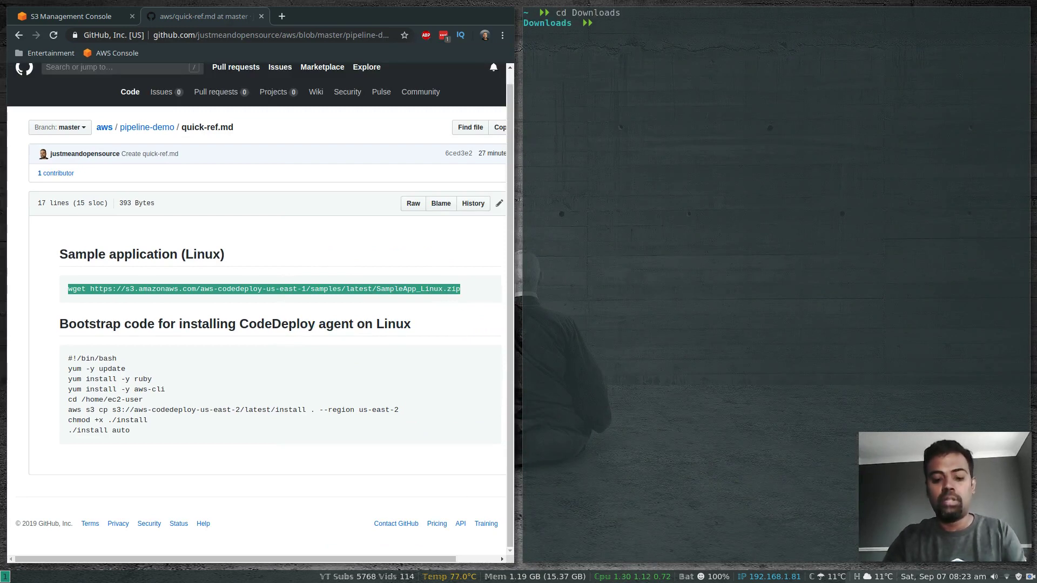
type("wget")
key("BackSpace")
key("BackSpace")
key("BackSpace")
key("BackSpace")
key("BackSpace")
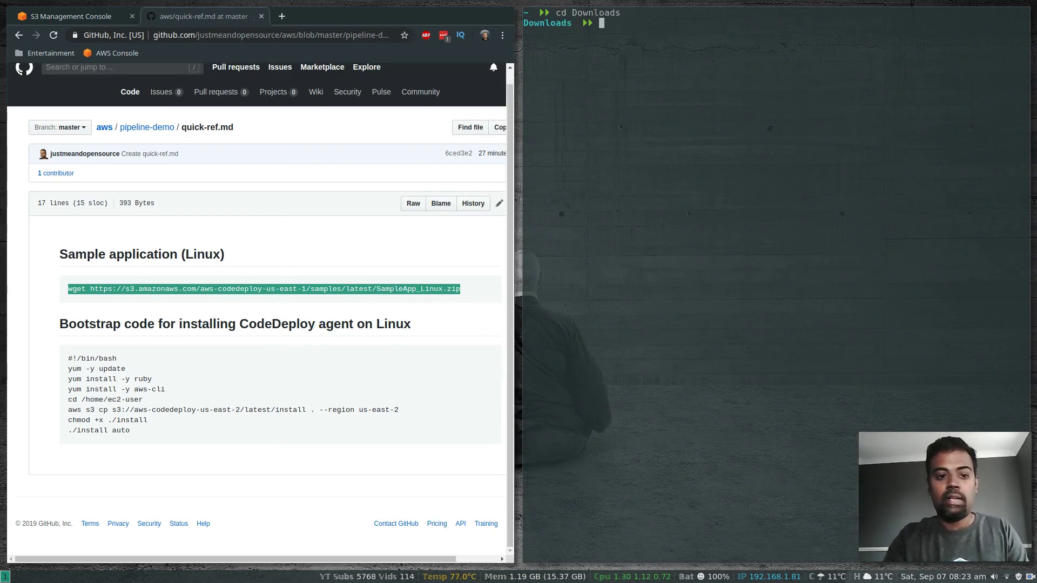
key("ctrl+shift+v")
key("Return")
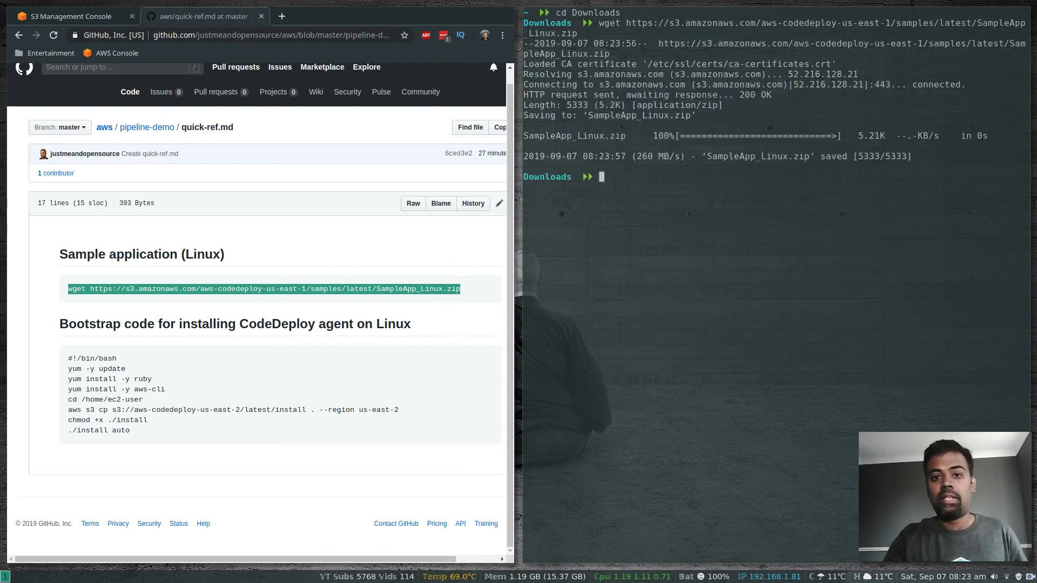
Step: Confirm SampleApp_Linux.zip (5.2K) is listed in Downloads, then close the terminal
type("clear")
key("Return")
type("ls")
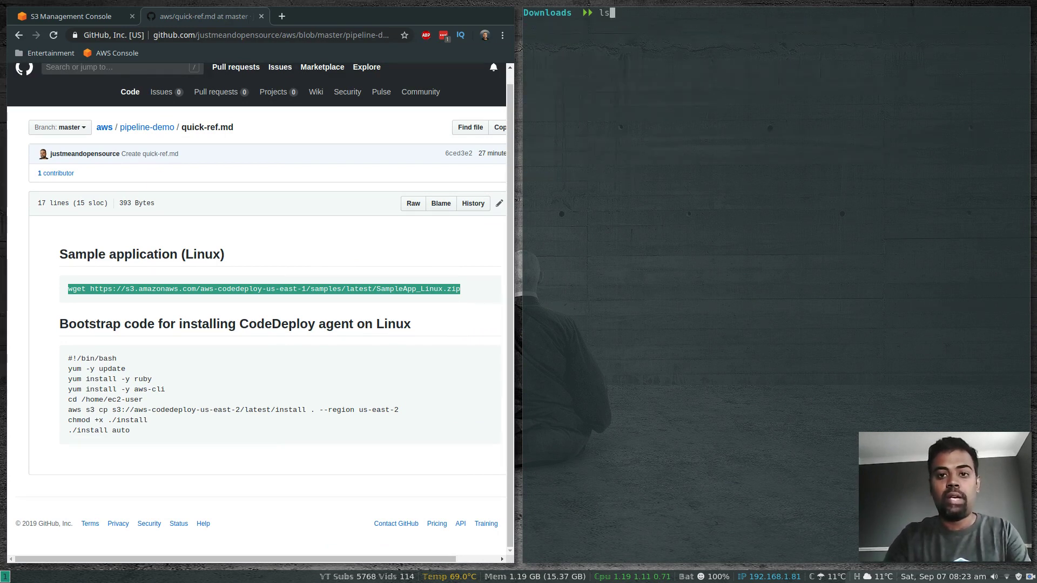
key("Return")
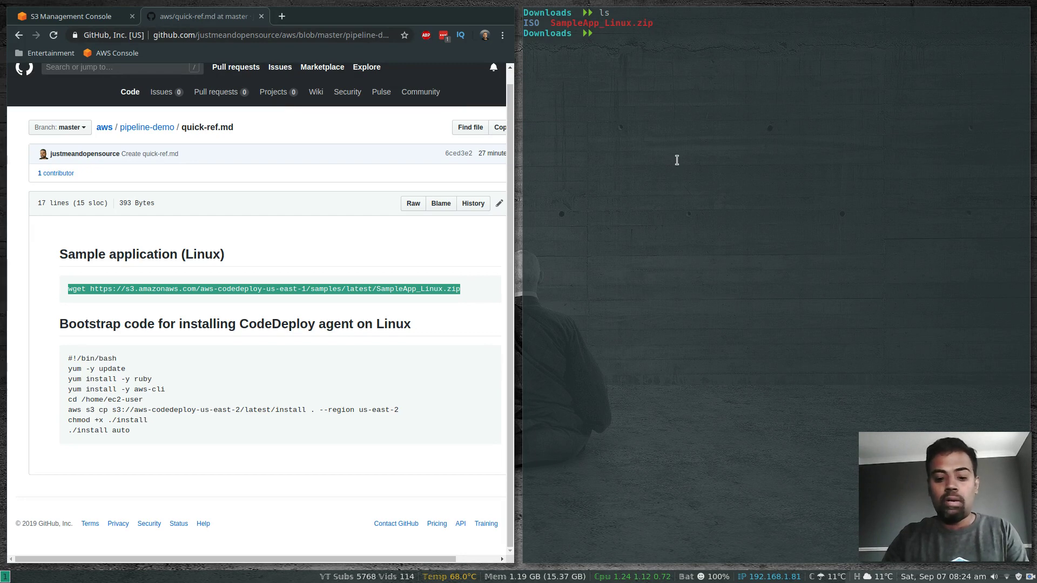
key("ctrl+d")
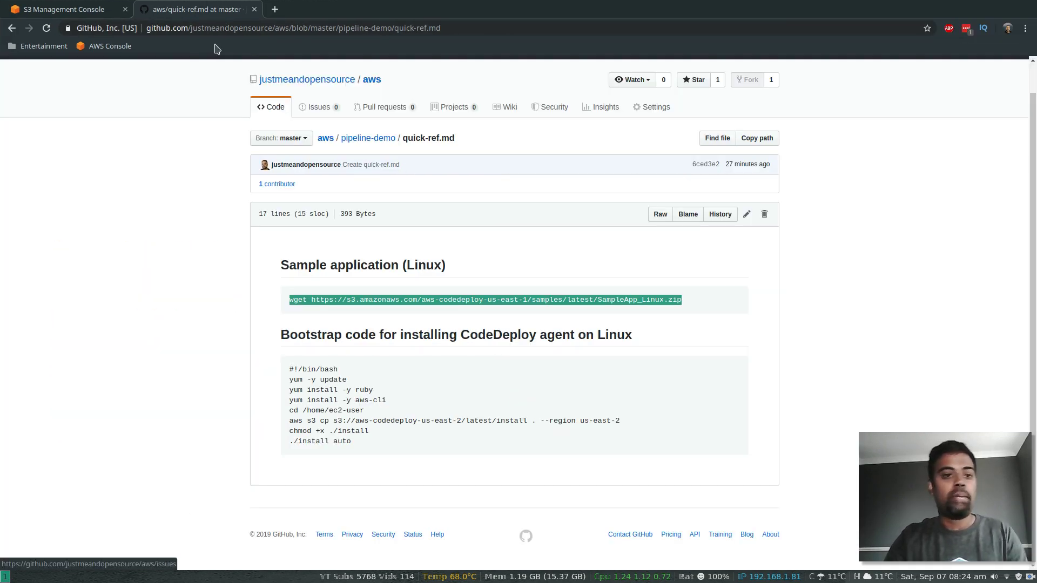
Step: Upload Downloads/SampleApp_Linux.zip into the aws-codepipeline-demo-justme bucket with default settings
left_click(66, 9)
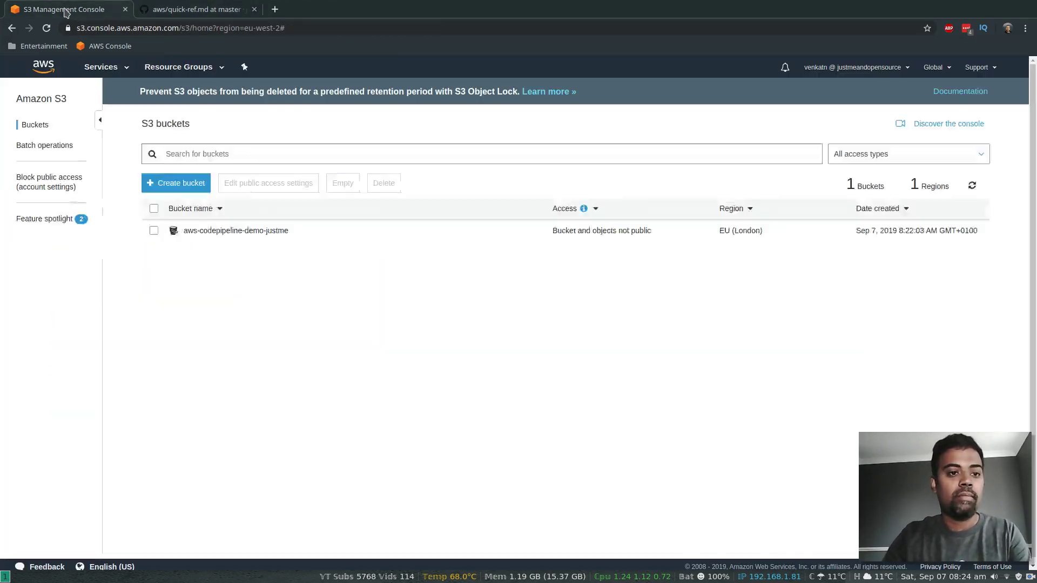
left_click(214, 232)
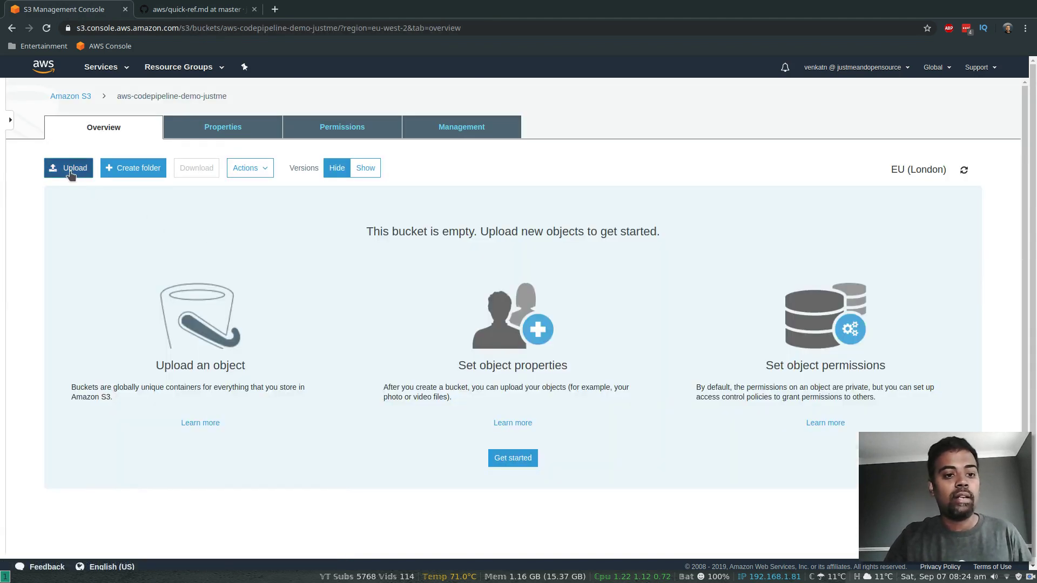
left_click(70, 172)
left_click(544, 343)
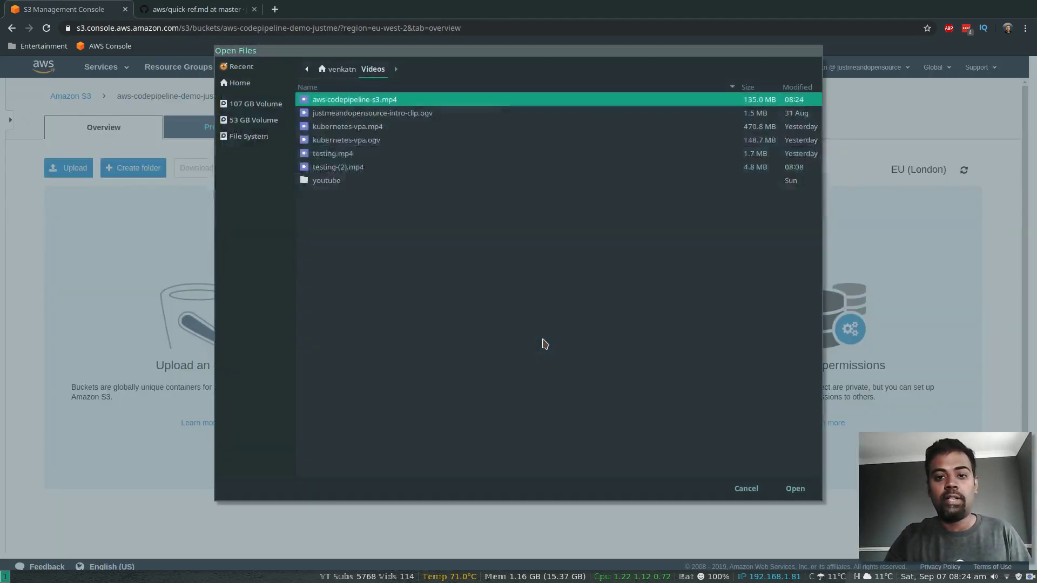
left_click(245, 88)
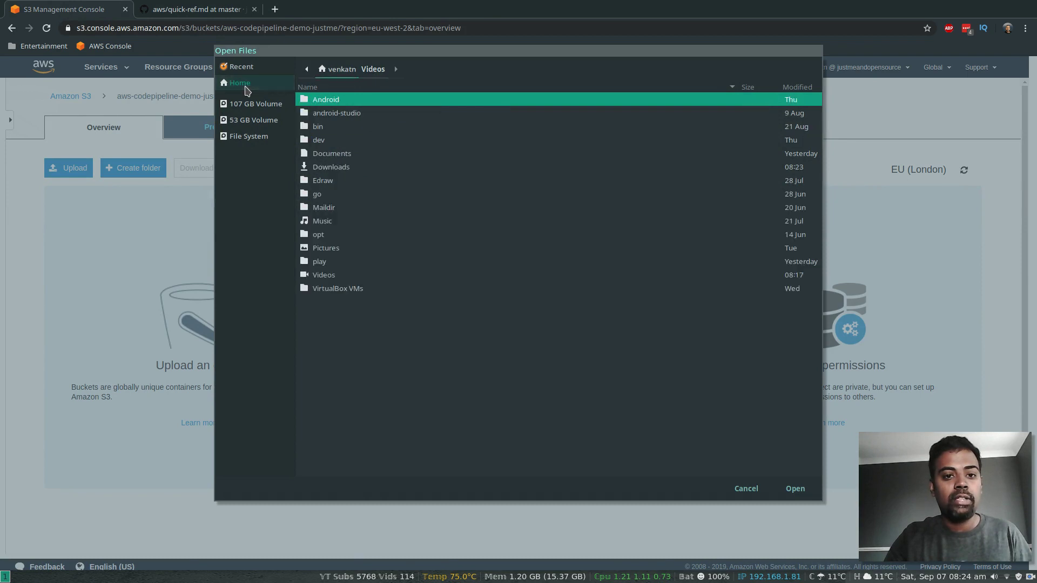
double_click(330, 167)
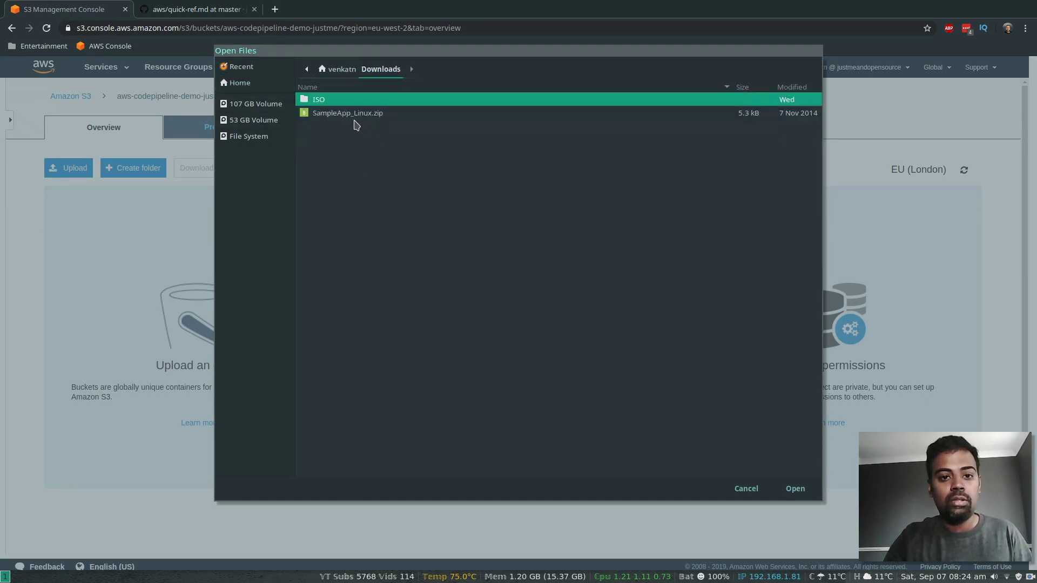
left_click(347, 116)
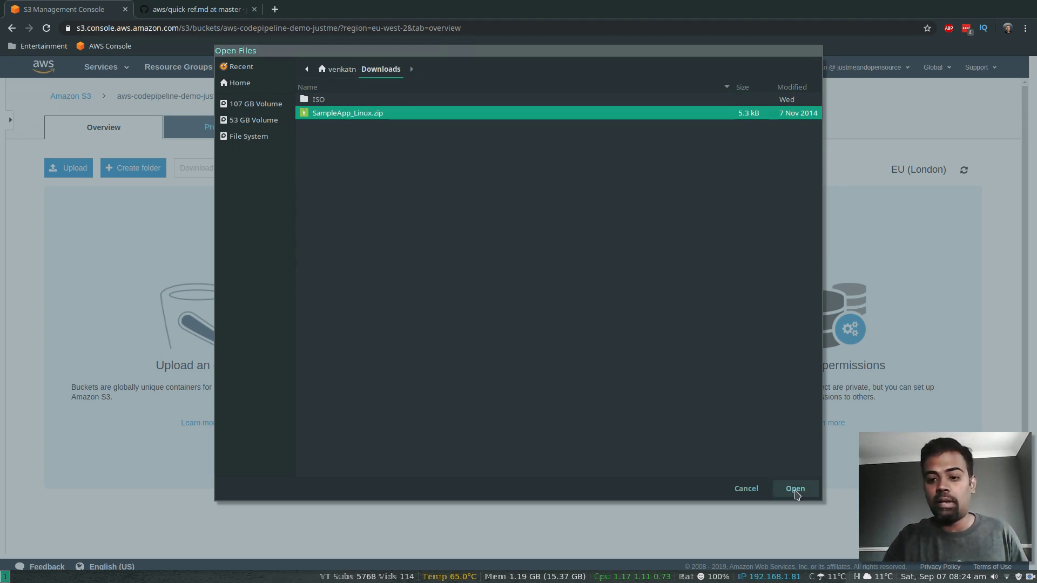
left_click(795, 489)
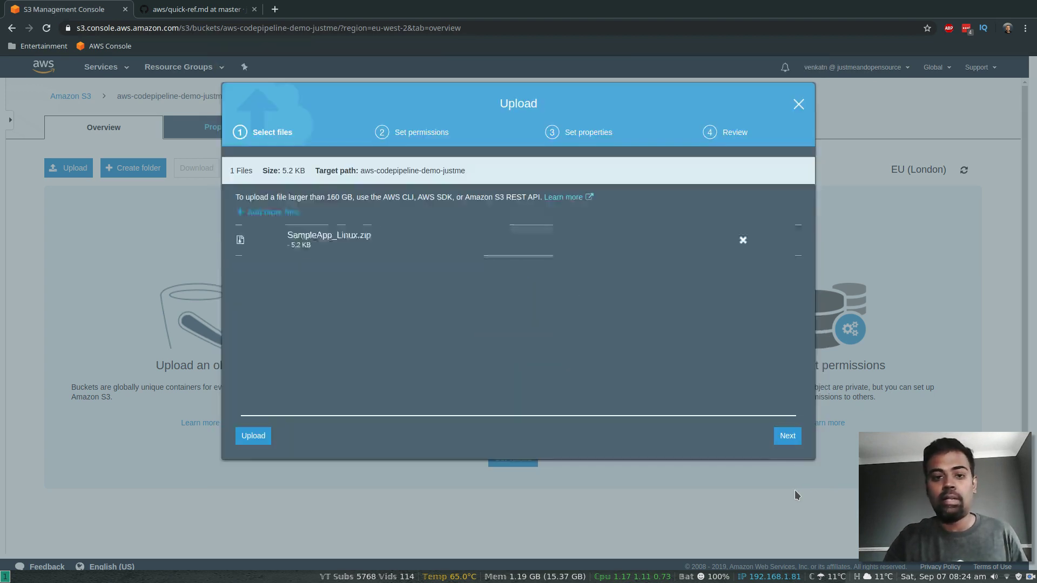
left_click(787, 437)
left_click(786, 438)
left_click(786, 442)
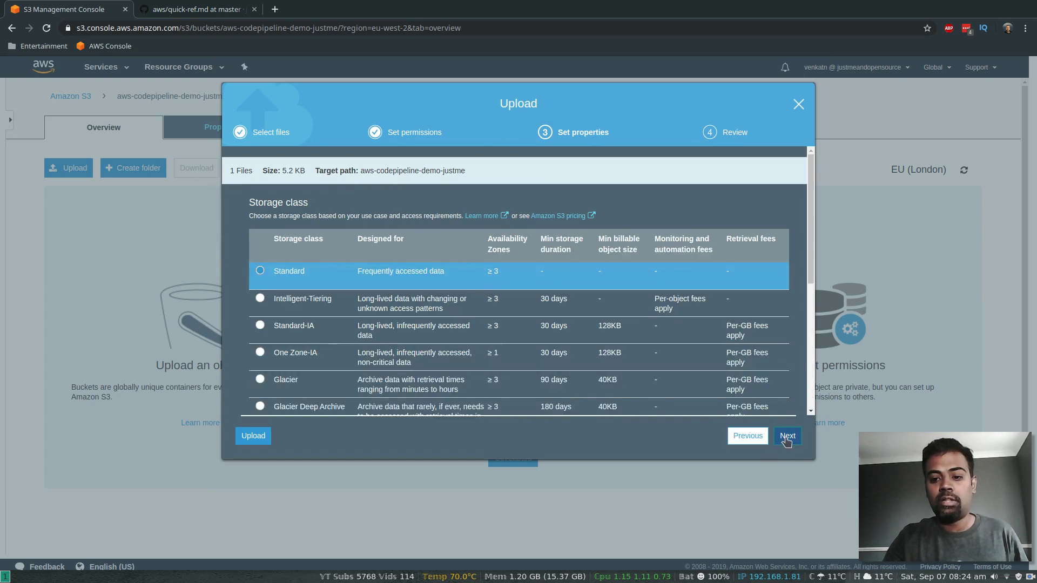
left_click(784, 437)
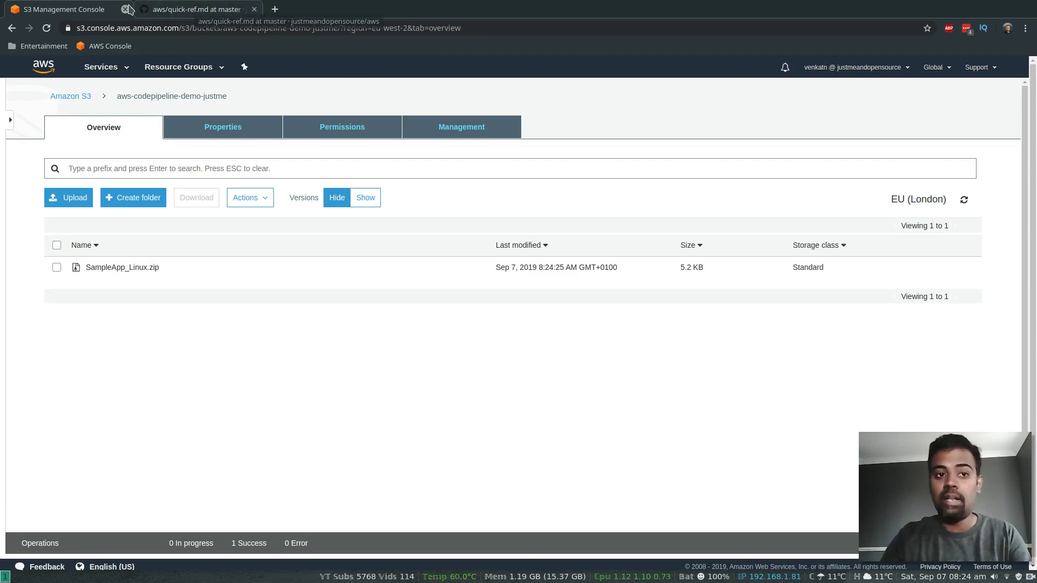
Step: Go to the IAM console's Roles list
left_click(126, 72)
left_click(28, 169)
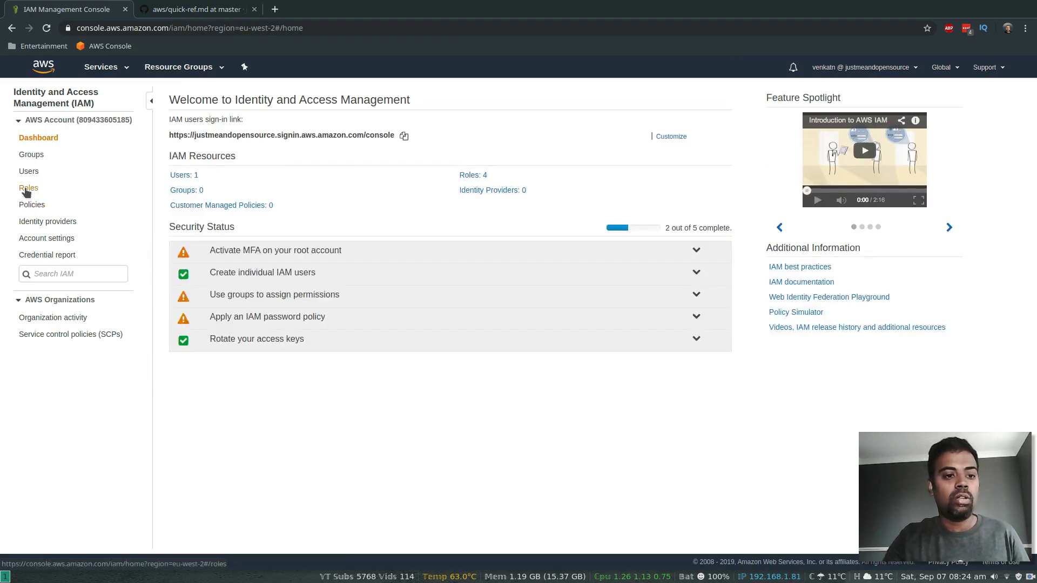
left_click(28, 189)
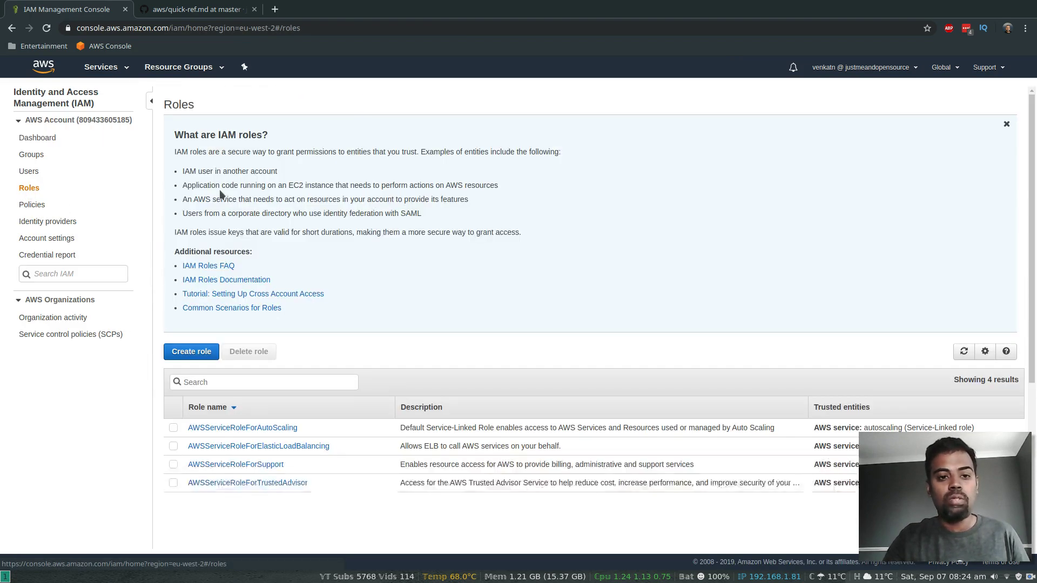
Step: Create an EC2 service role named EC2InstanceRole with AmazonEC2RoleforAWSCodeDeploy, skipping tags
left_click(191, 359)
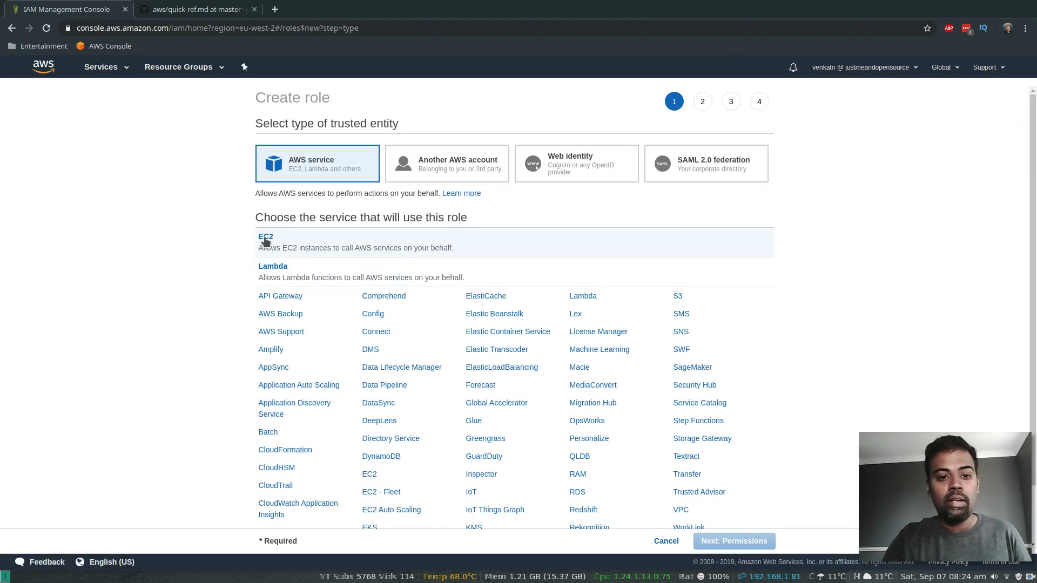
left_click(265, 240)
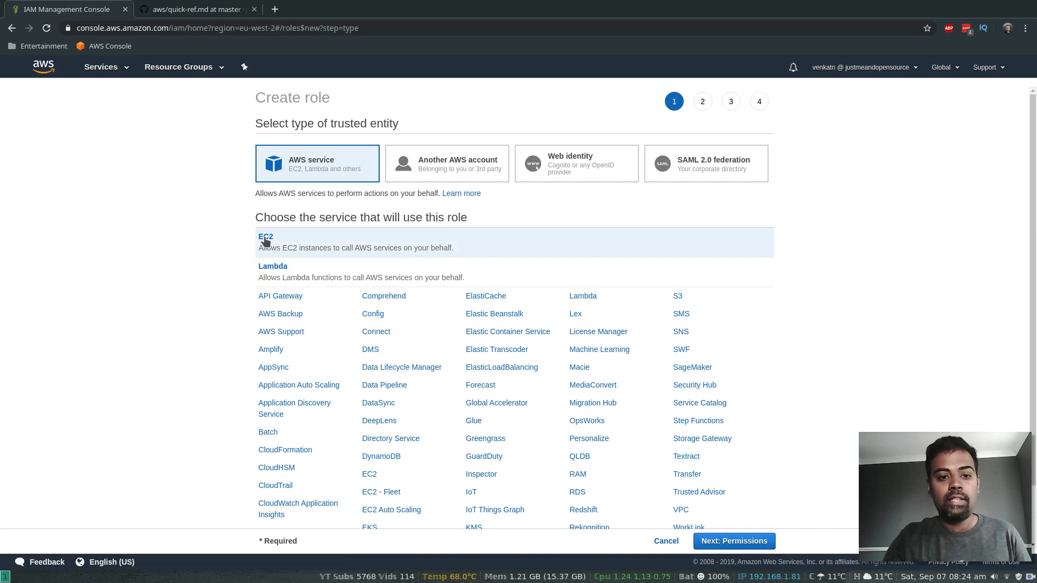
left_click(745, 546)
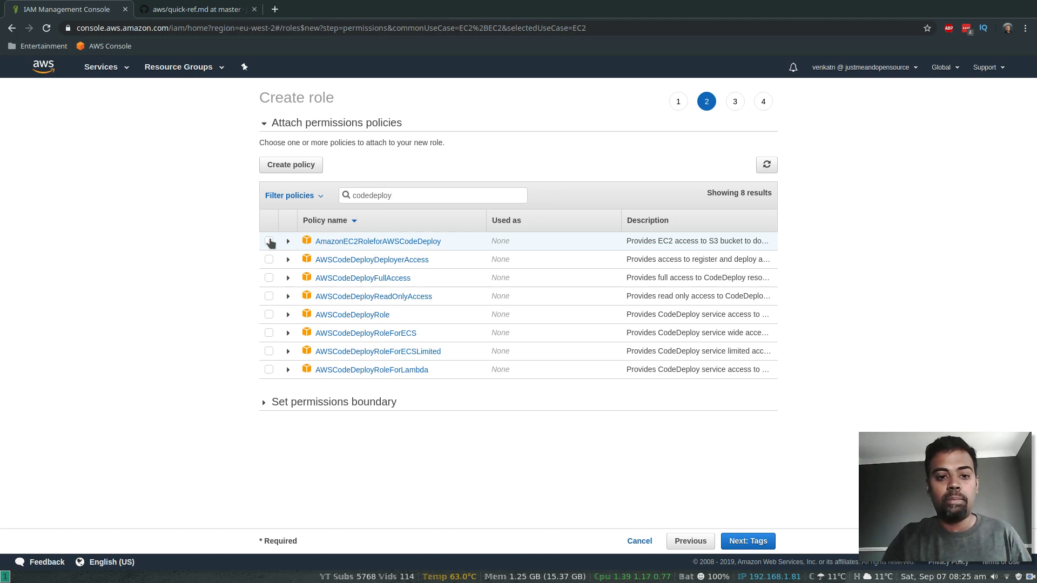
left_click(748, 541)
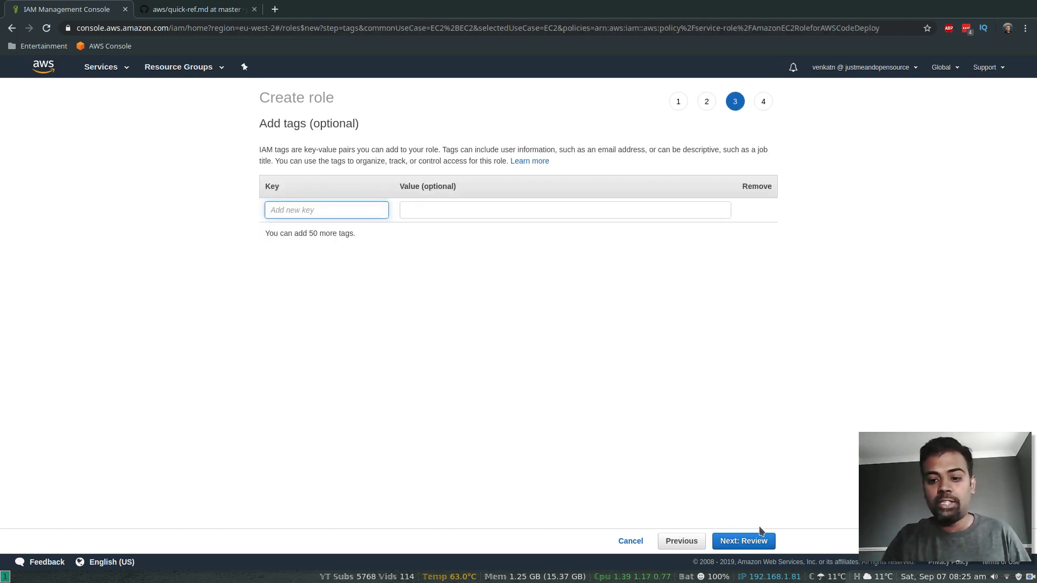
left_click(759, 538)
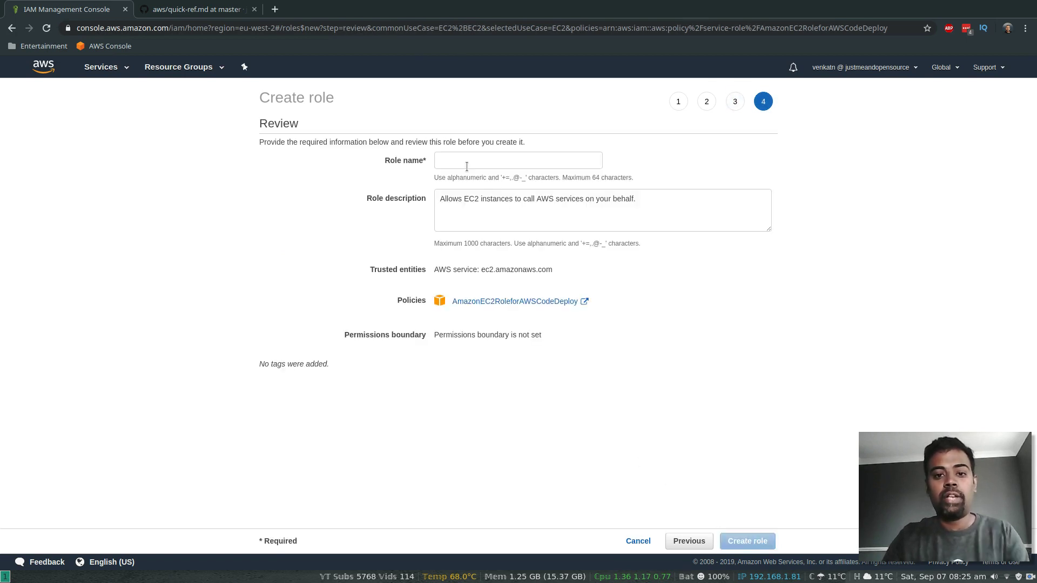
left_click(467, 167)
type("EC")
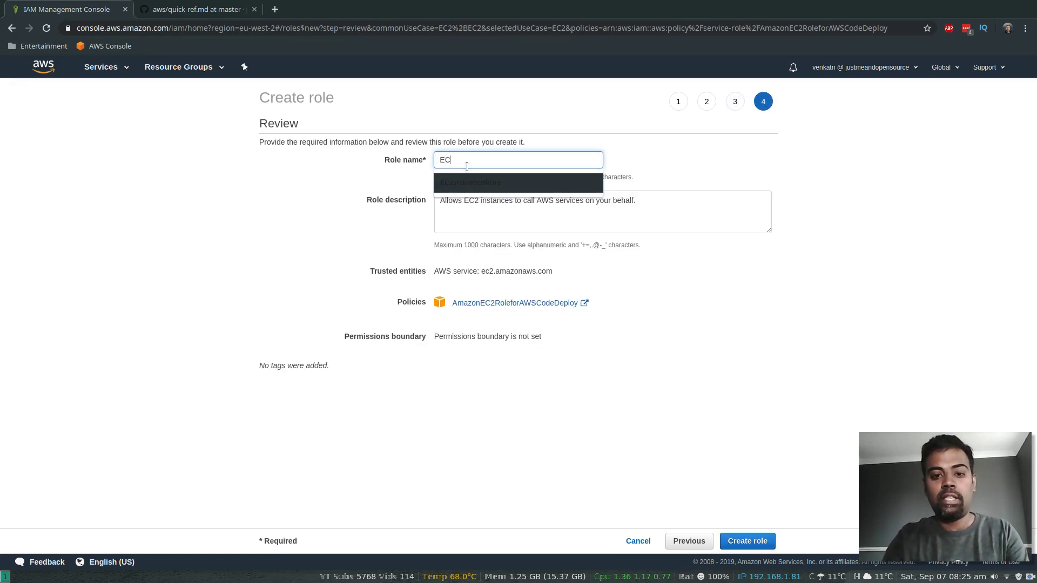
type("2INata")
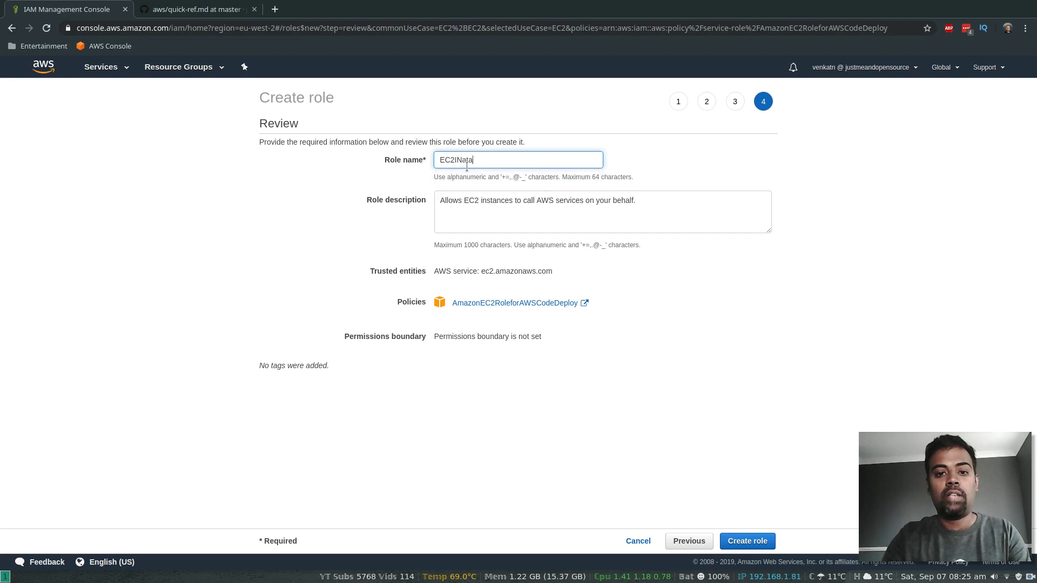
key("BackSpace")
key("BackSpace")
type("nstanceRo")
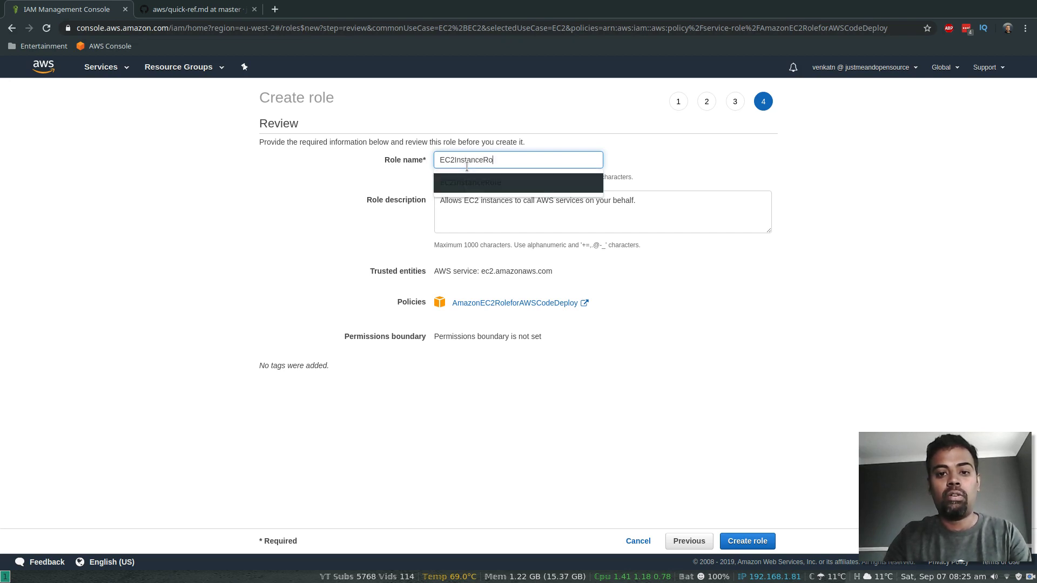
type("le")
left_click(748, 541)
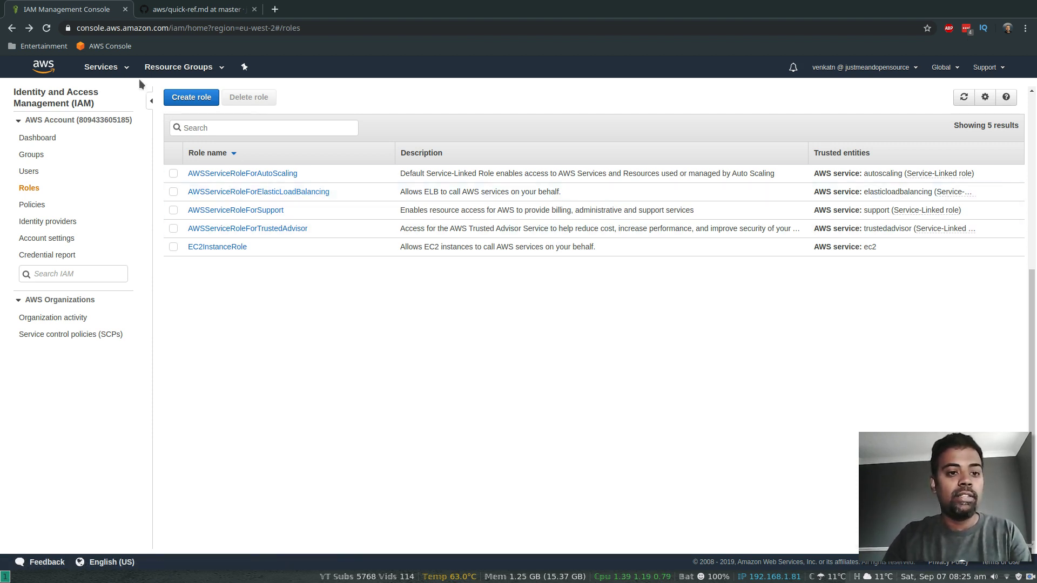
Step: Start an EC2 launch with the Amazon Linux 2 AMI and t2.micro, advancing to instance details
left_click(117, 68)
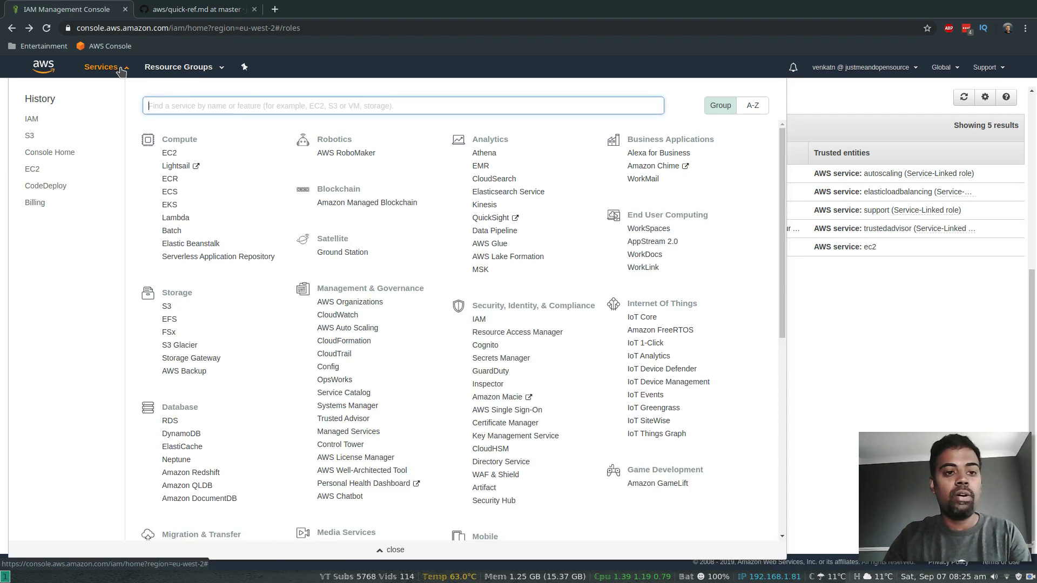
left_click(29, 174)
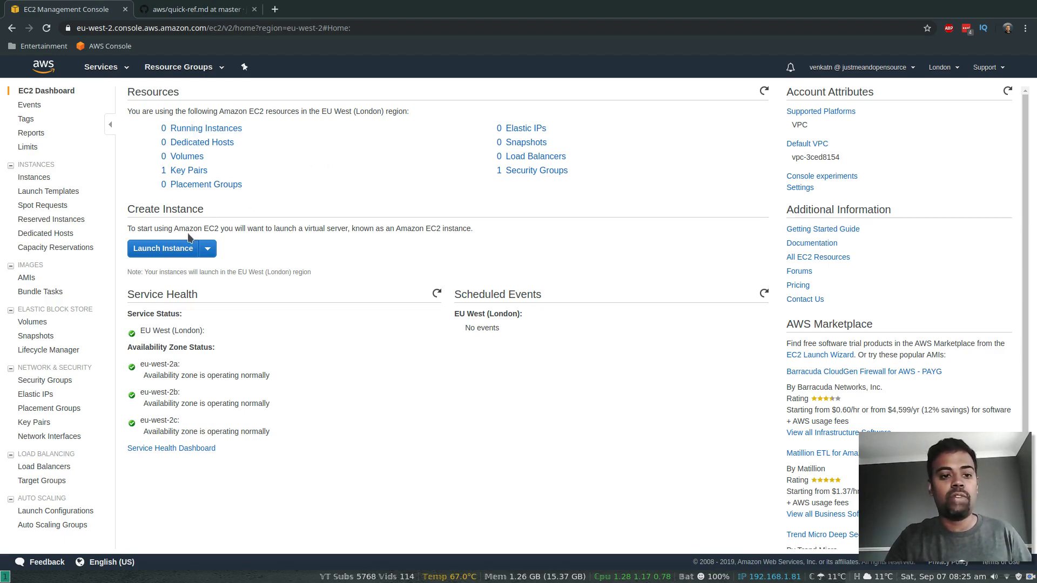
left_click(163, 248)
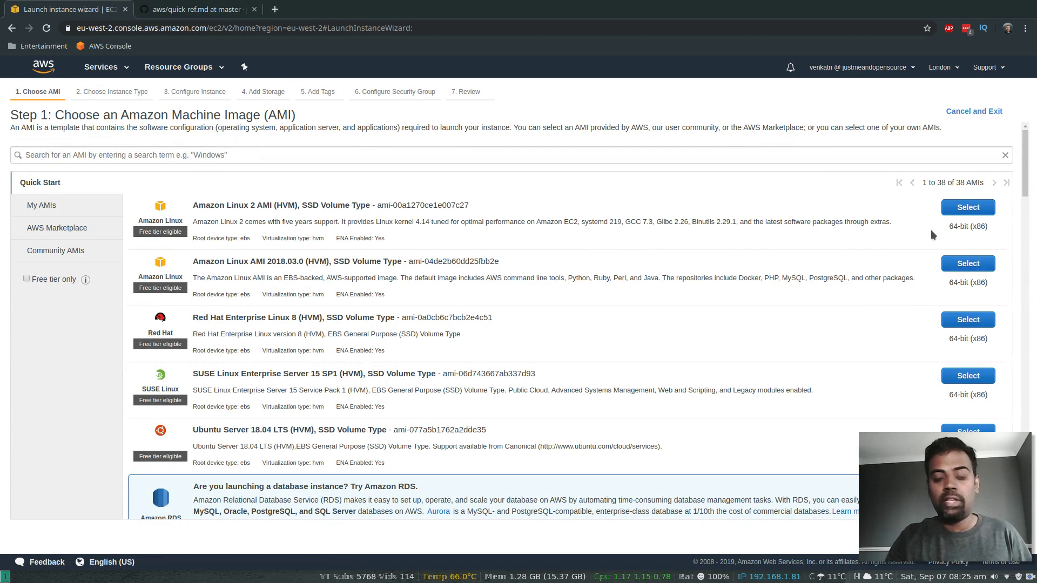
left_click(968, 208)
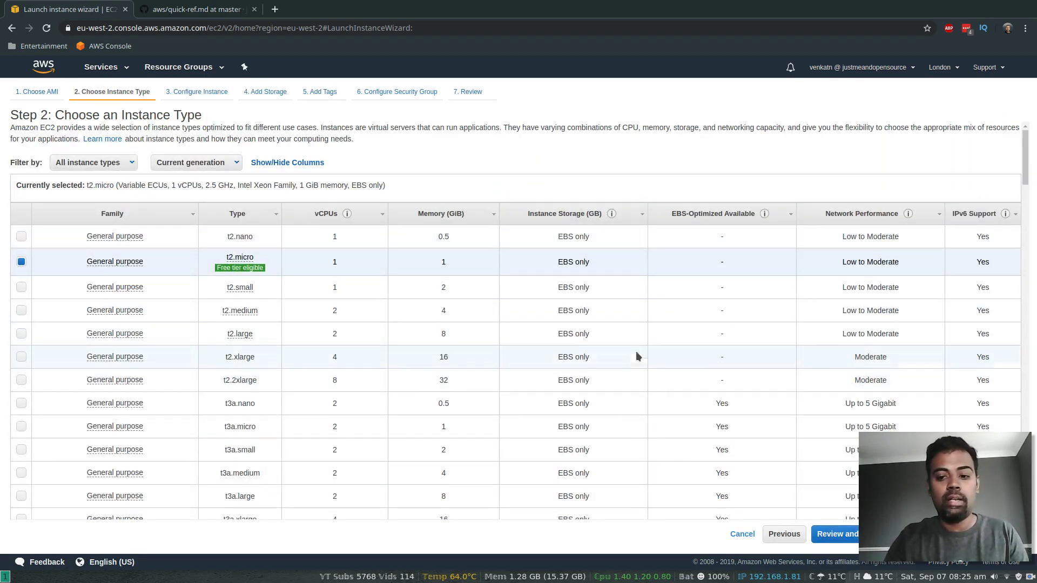
left_click_drag(913, 439, 916, 364)
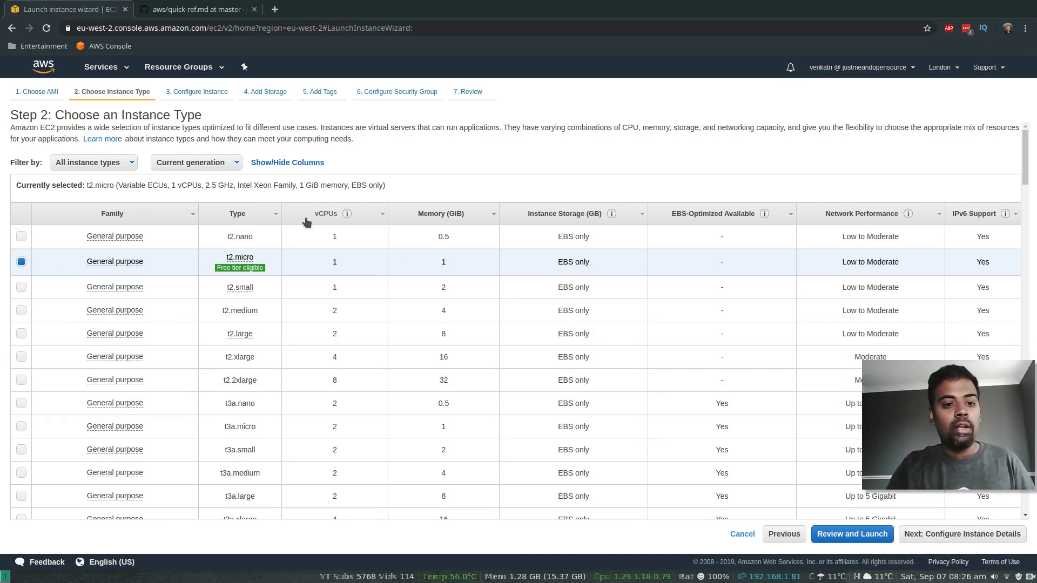
left_click(961, 537)
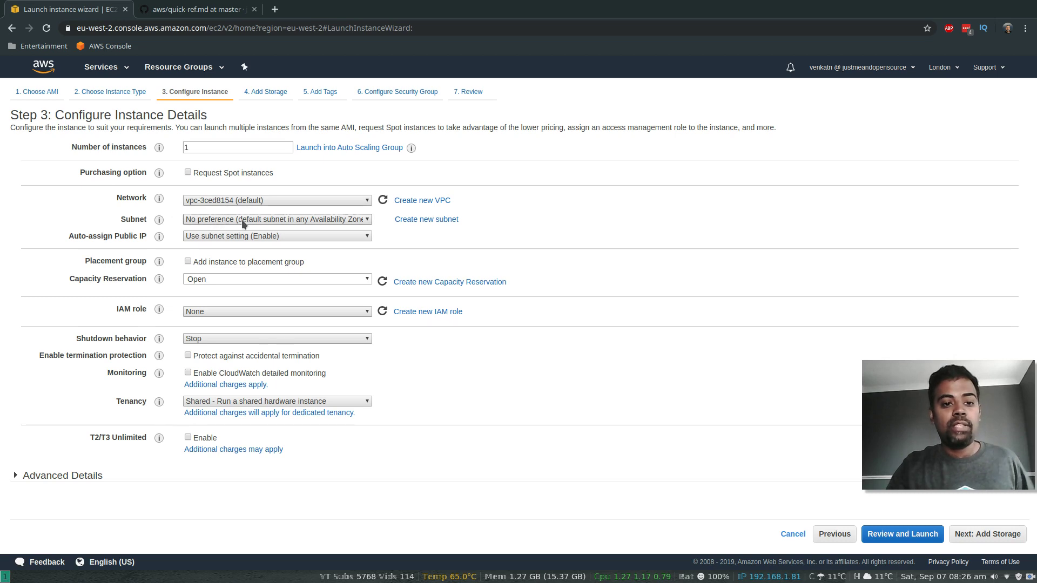
Step: Assign EC2InstanceRole as the new instance's IAM role
mouse_move(155, 238)
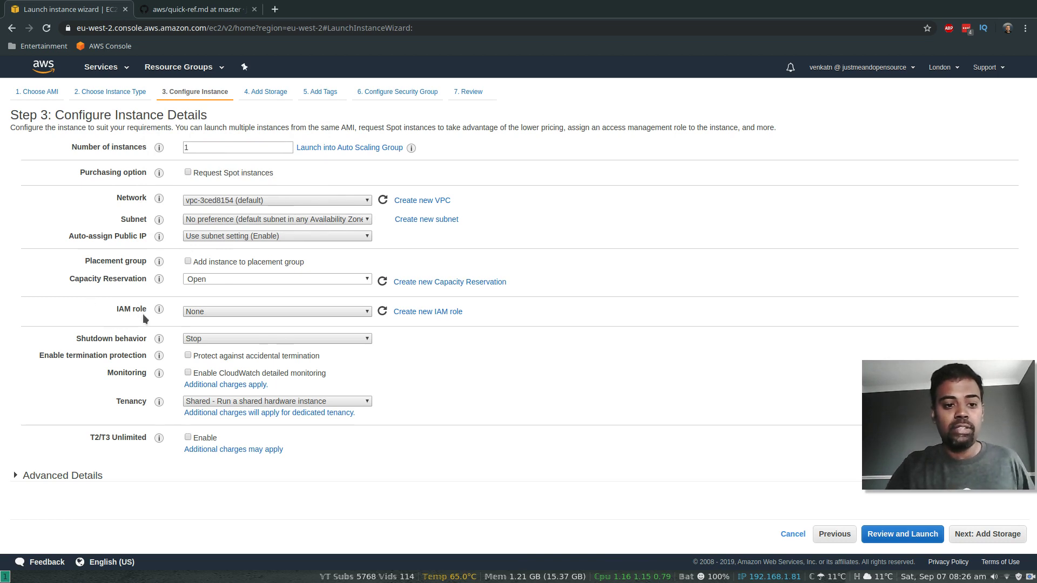
left_click(265, 312)
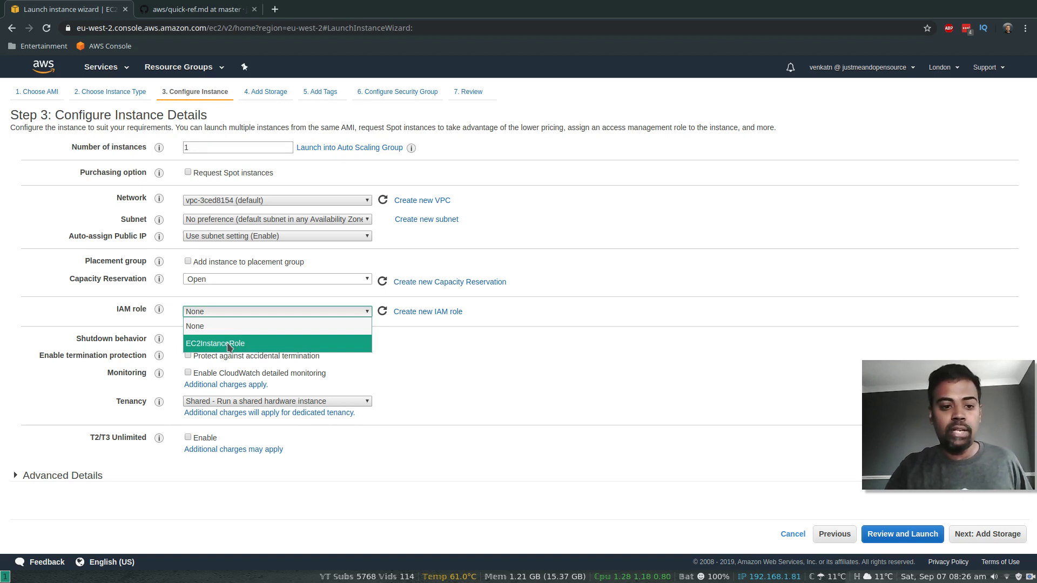
left_click(258, 347)
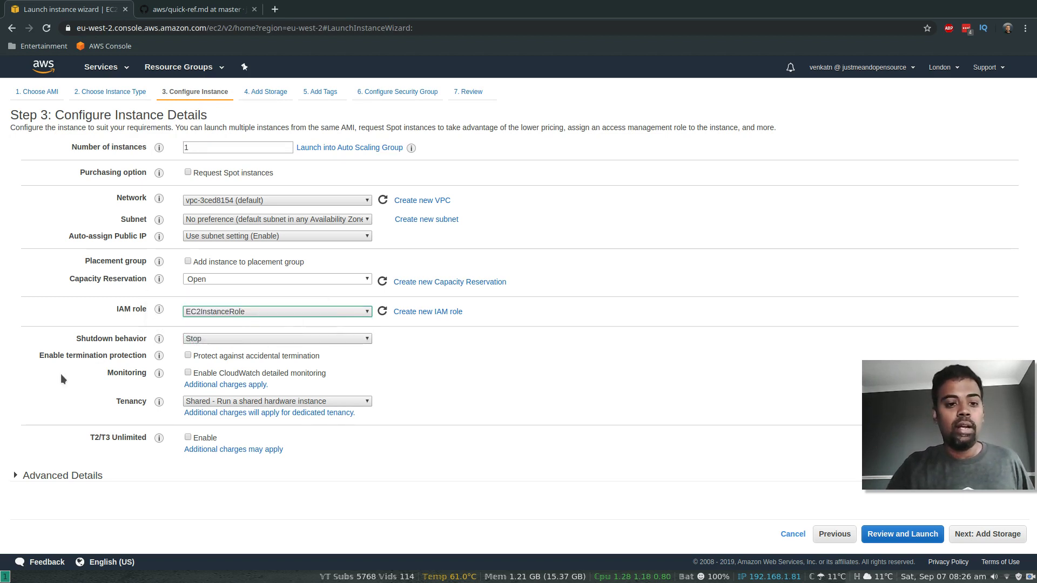
Step: Expand Advanced Details, focus the empty User data box, and bring up the GitHub quick-ref notes
left_click(15, 476)
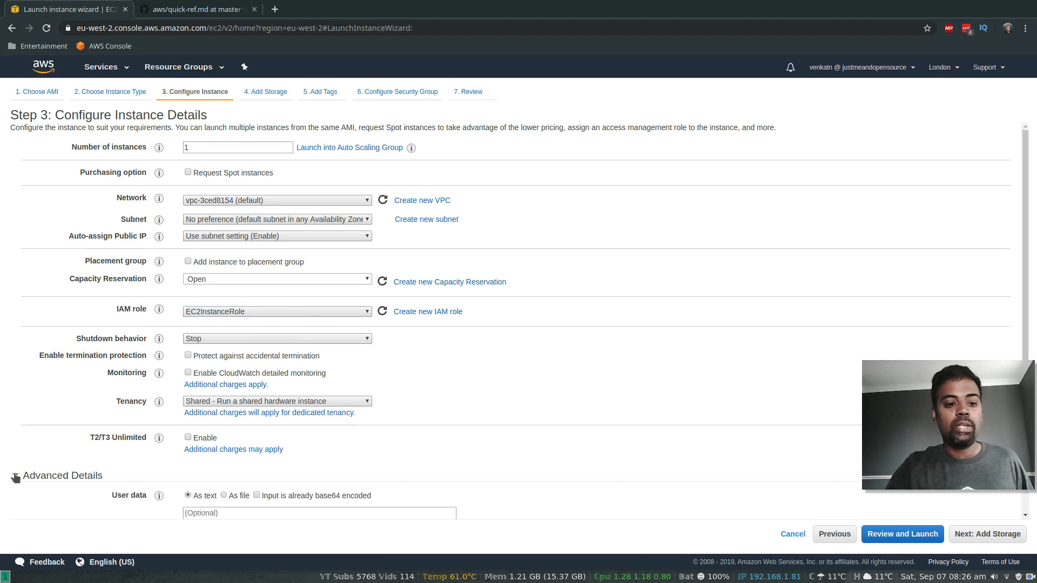
scroll(382, 460, "down", 1)
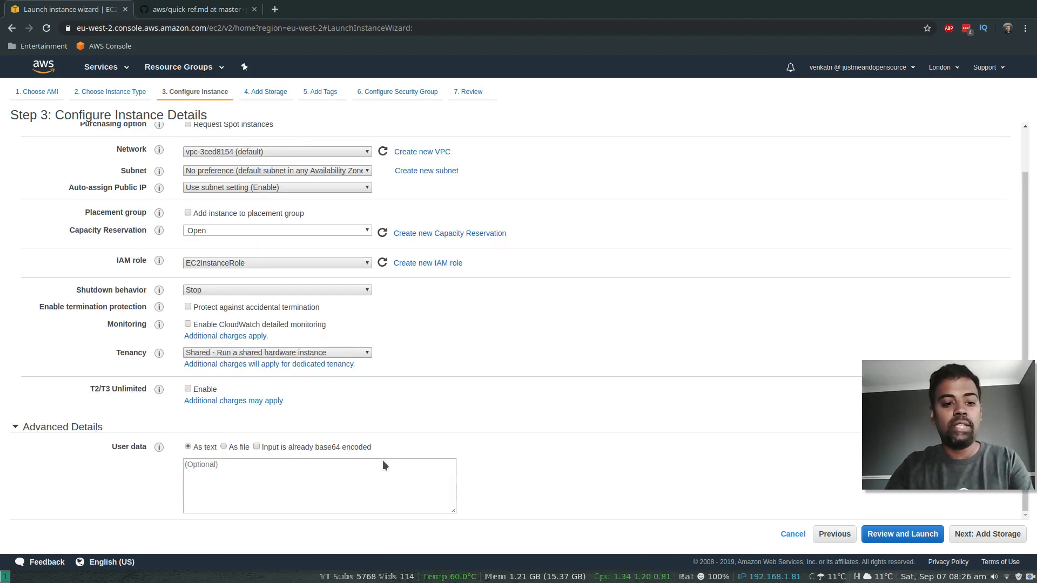
left_click(212, 466)
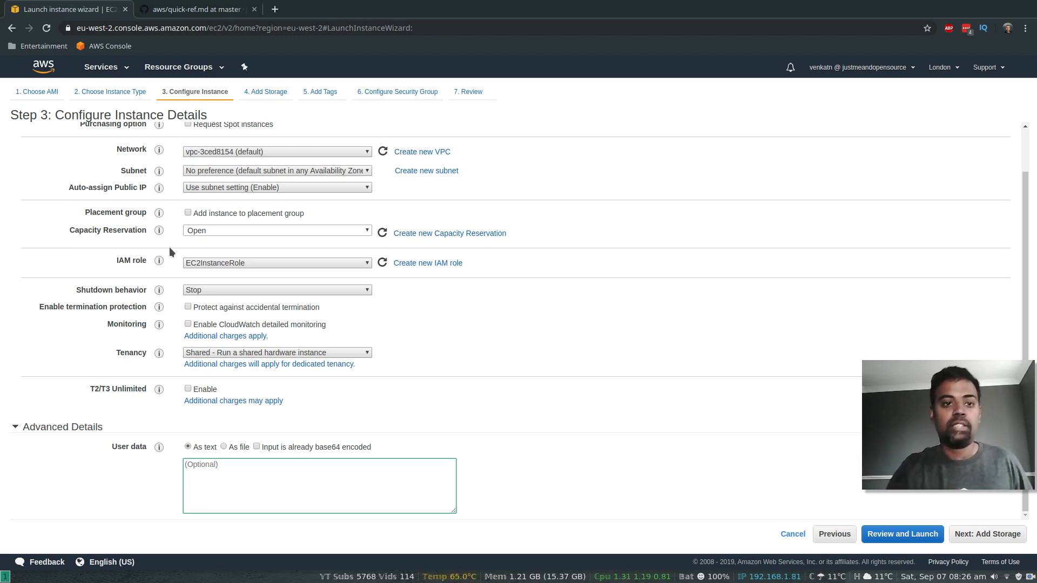
left_click(192, 11)
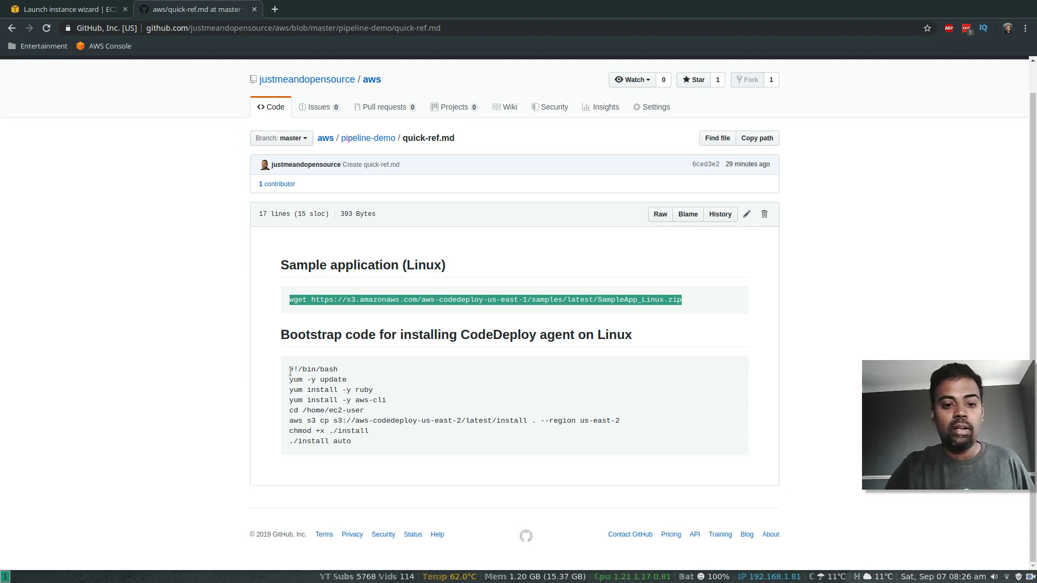
Step: Copy the CodeDeploy agent bootstrap script from quick-ref.md and return to the launch wizard
left_click_drag(291, 372, 343, 442)
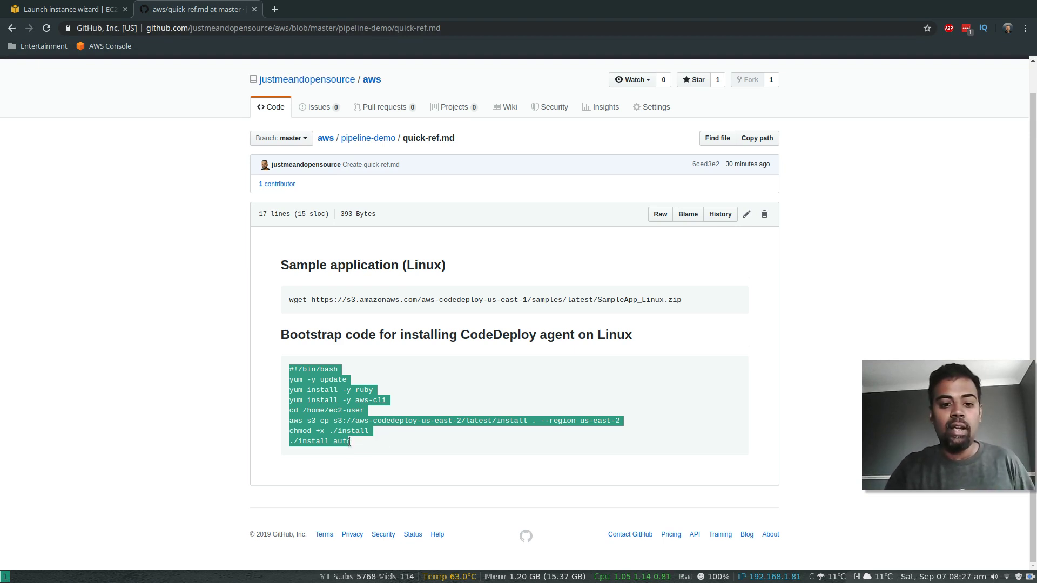
right_click(331, 420)
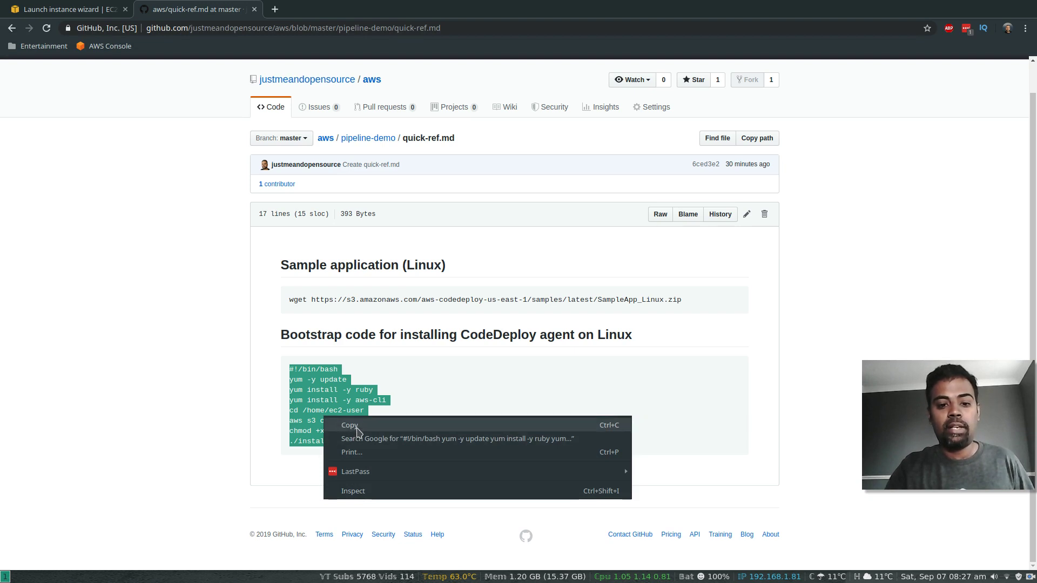
left_click(348, 426)
left_click(30, 7)
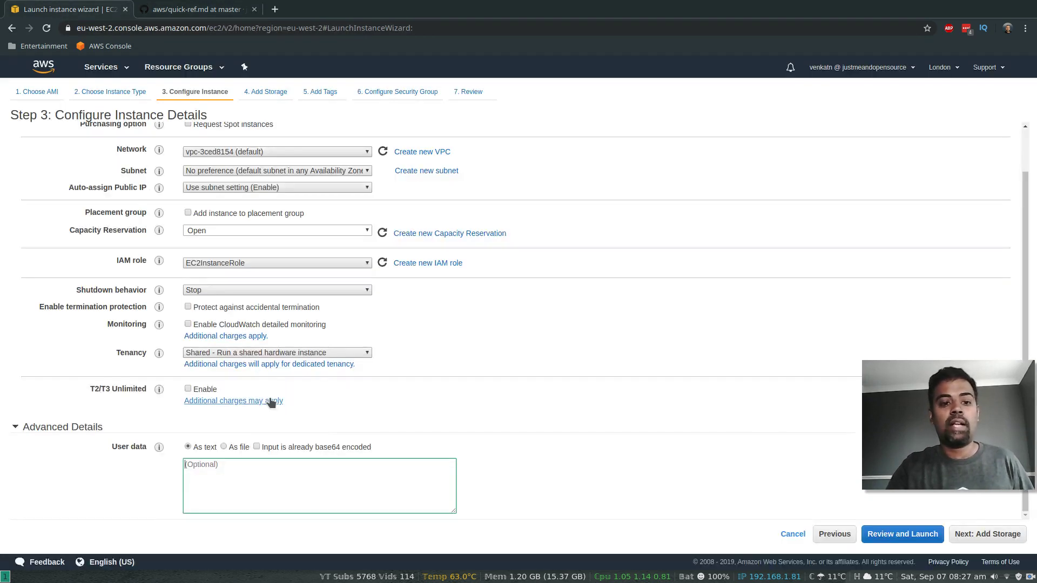
Step: Paste the CodeDeploy agent install script into the instance's user data
left_click(230, 465)
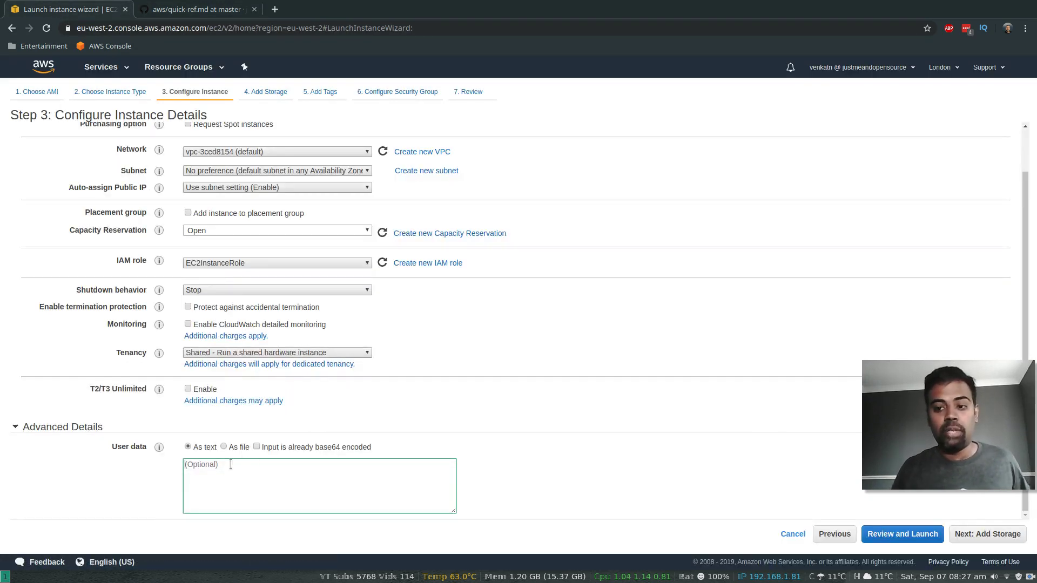
key("ctrl+v")
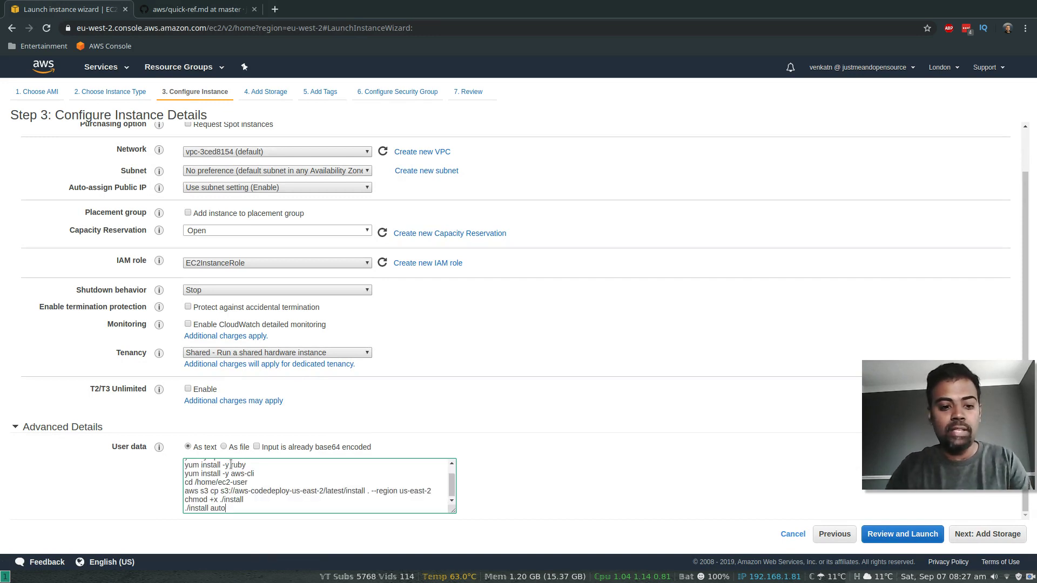
left_click(989, 534)
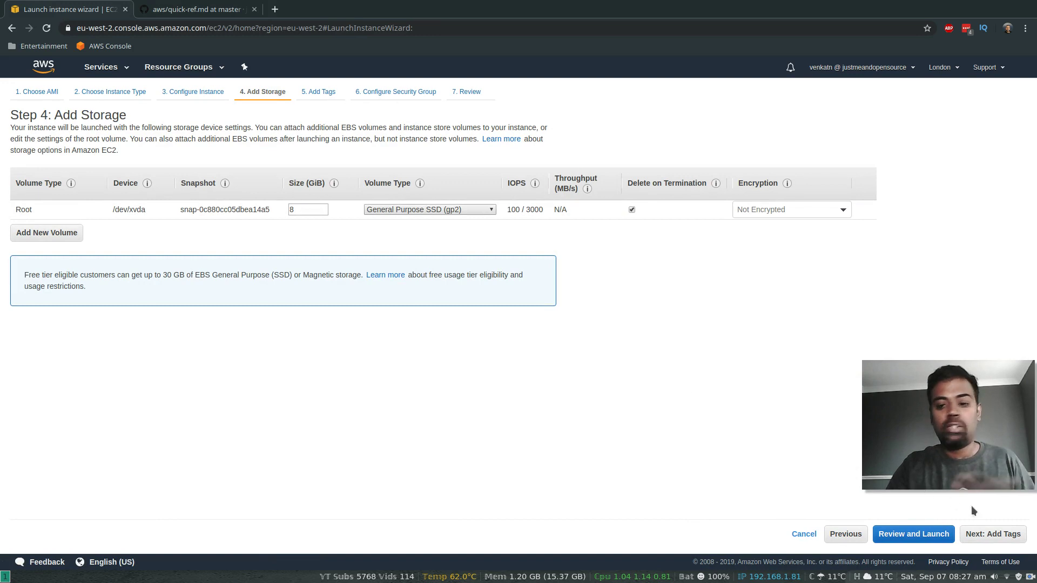
left_click(992, 538)
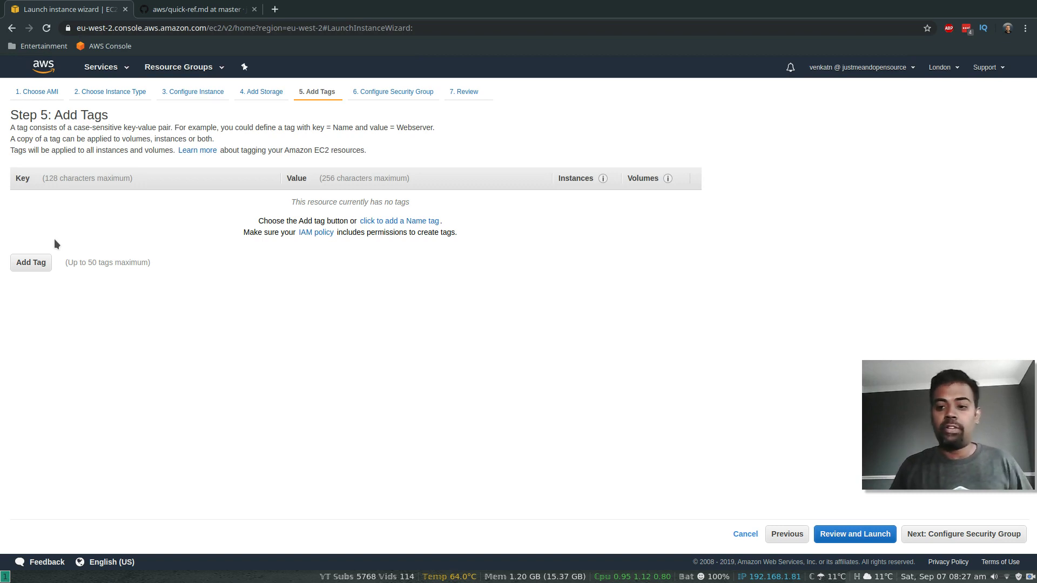
Step: Add an instance tag with the key CodePipelineDemo
left_click(31, 264)
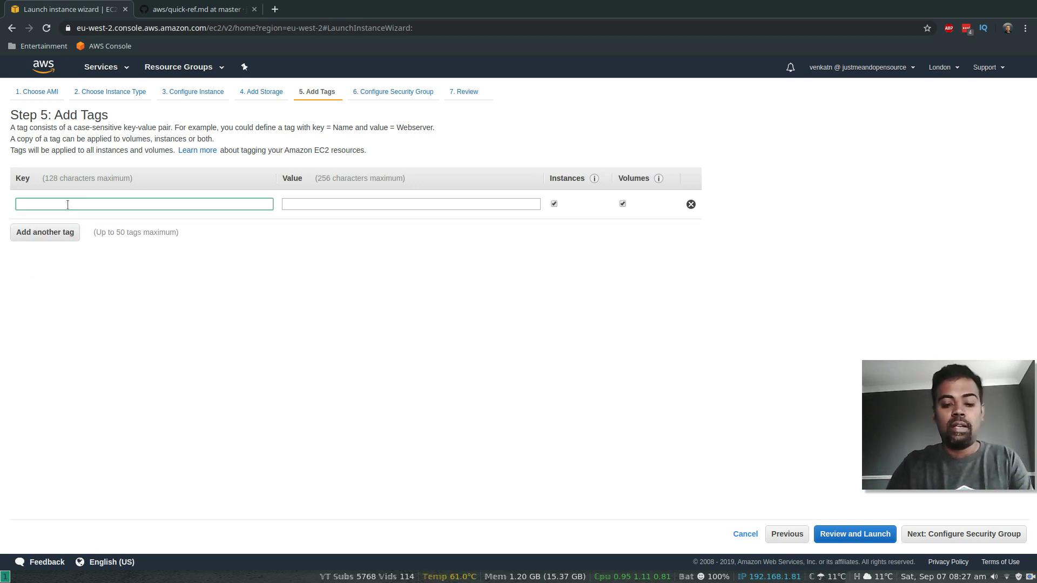
type("C")
key("BackSpace")
type("My")
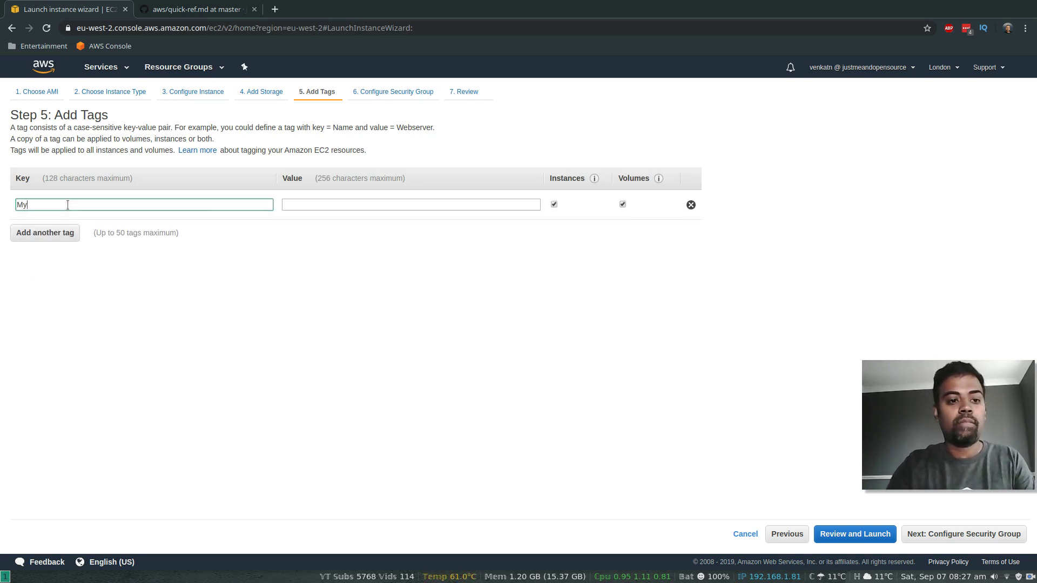
type("d")
type("de")
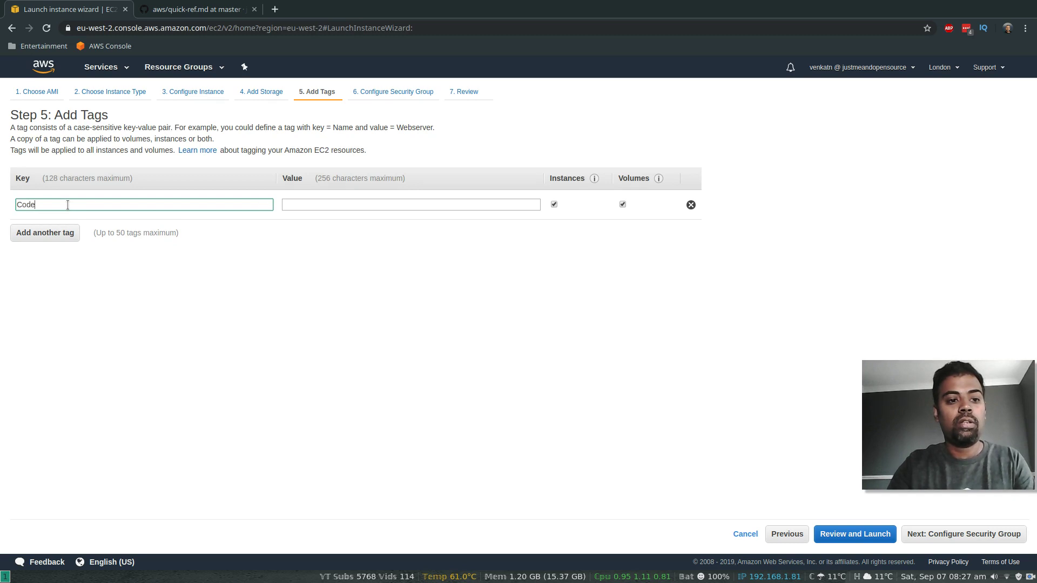
type("PipelineDemo")
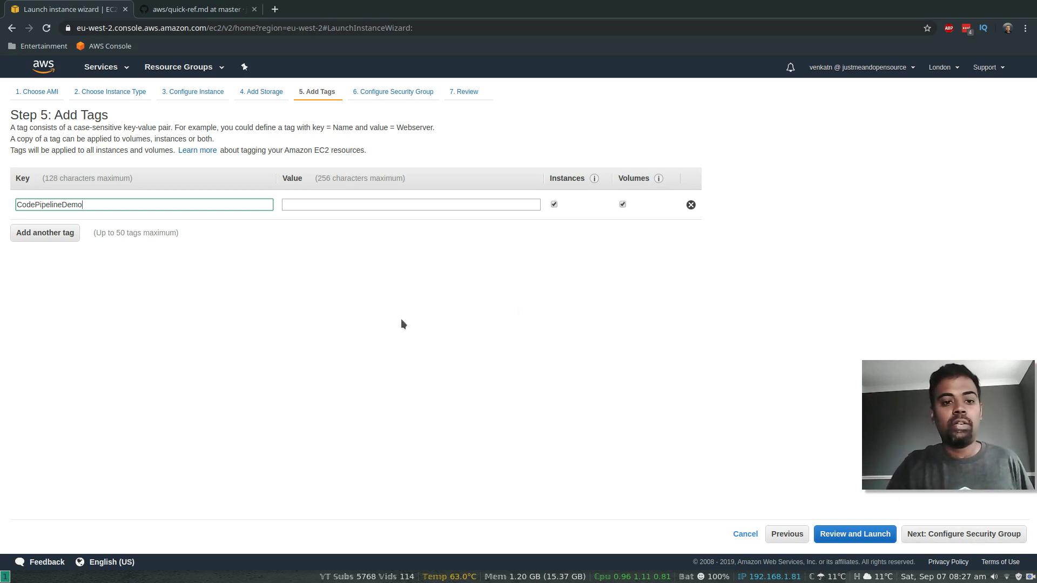
Step: Limit SSH to My IP, add an HTTP port 80 rule from My IP, and review
left_click(980, 540)
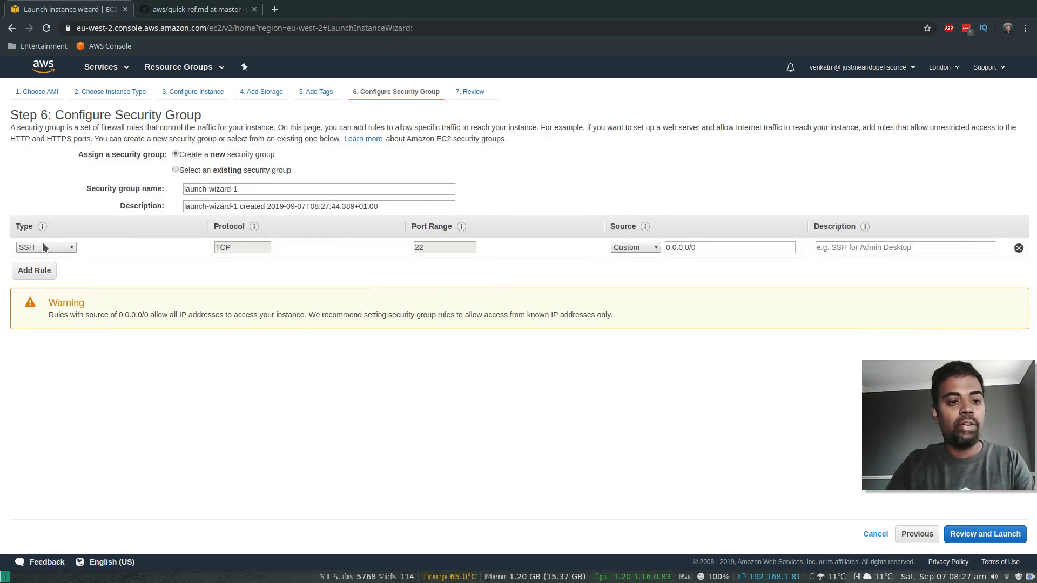
left_click(618, 246)
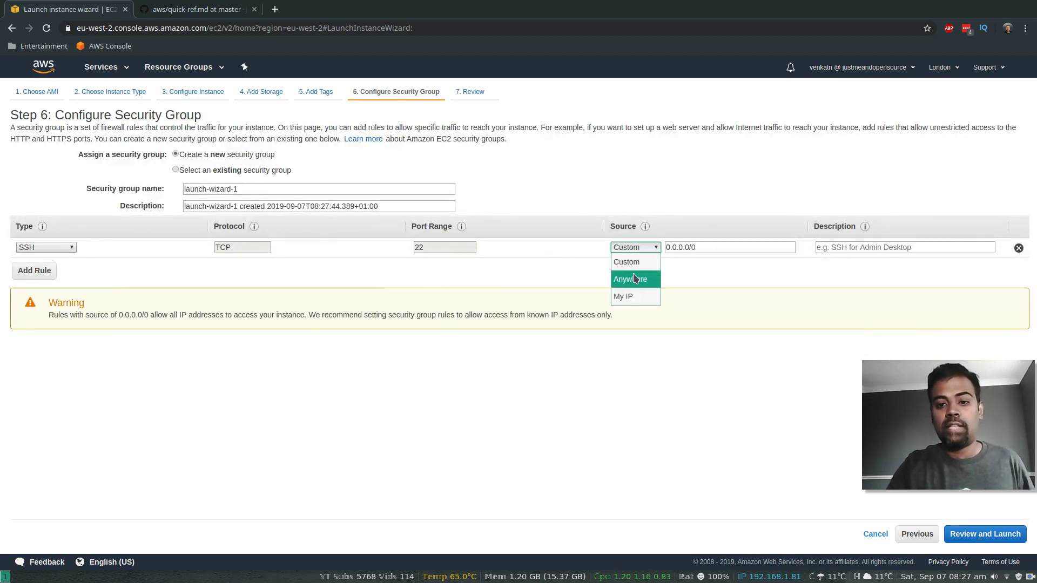
left_click(637, 297)
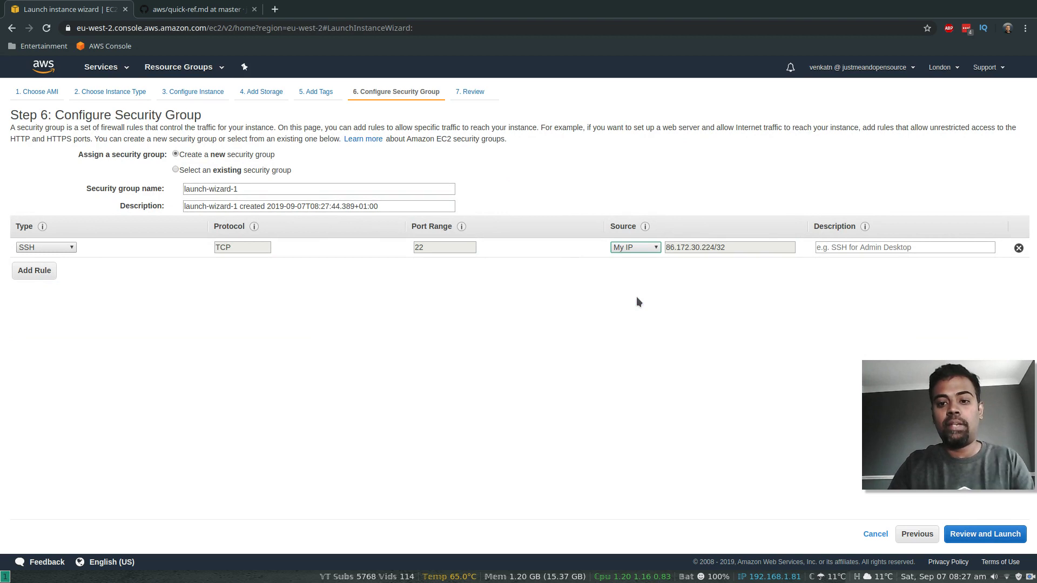
left_click(43, 271)
left_click(69, 268)
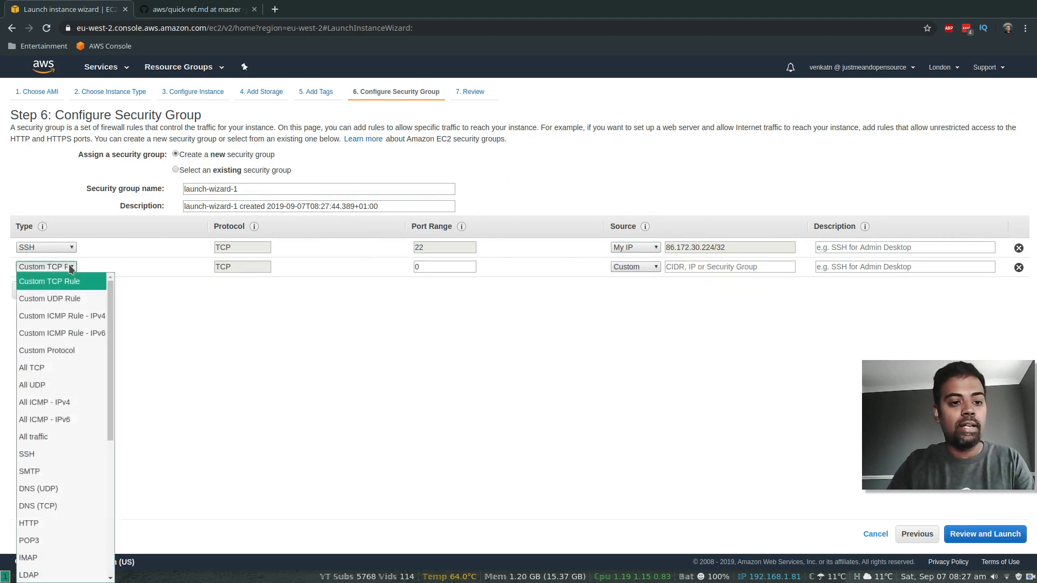
left_click(46, 521)
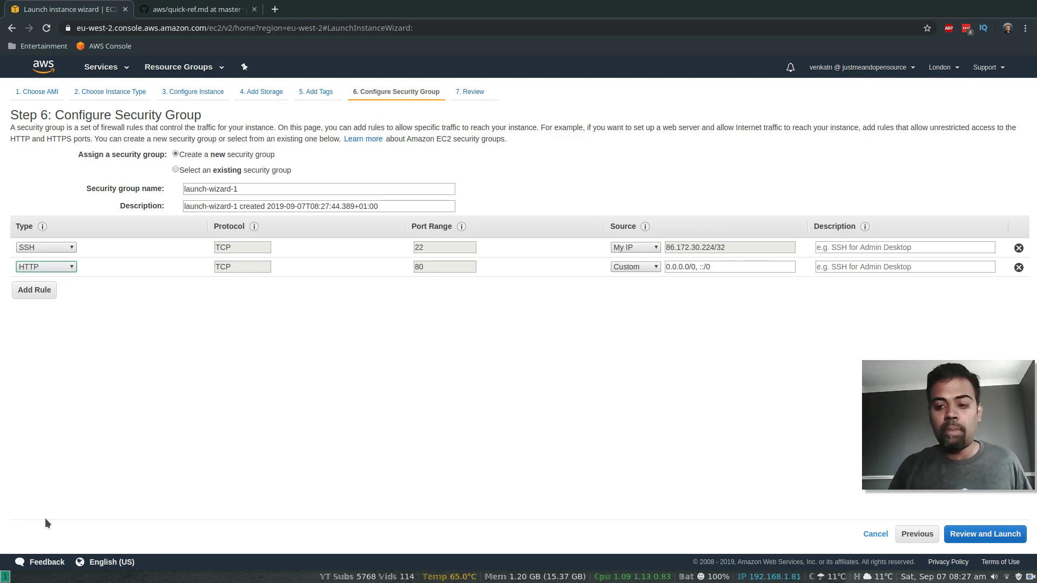
left_click(654, 267)
left_click(631, 319)
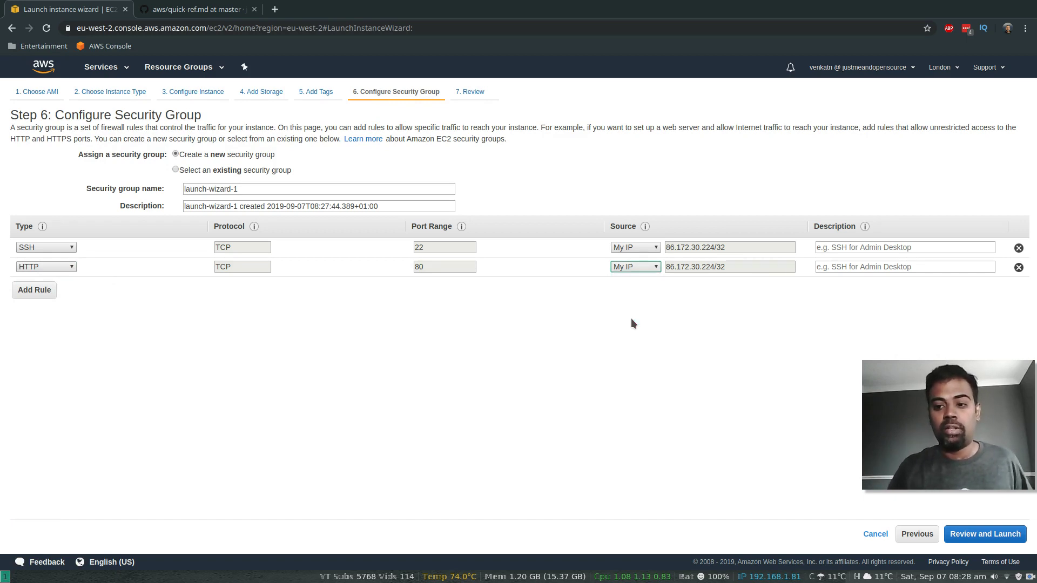
left_click(964, 534)
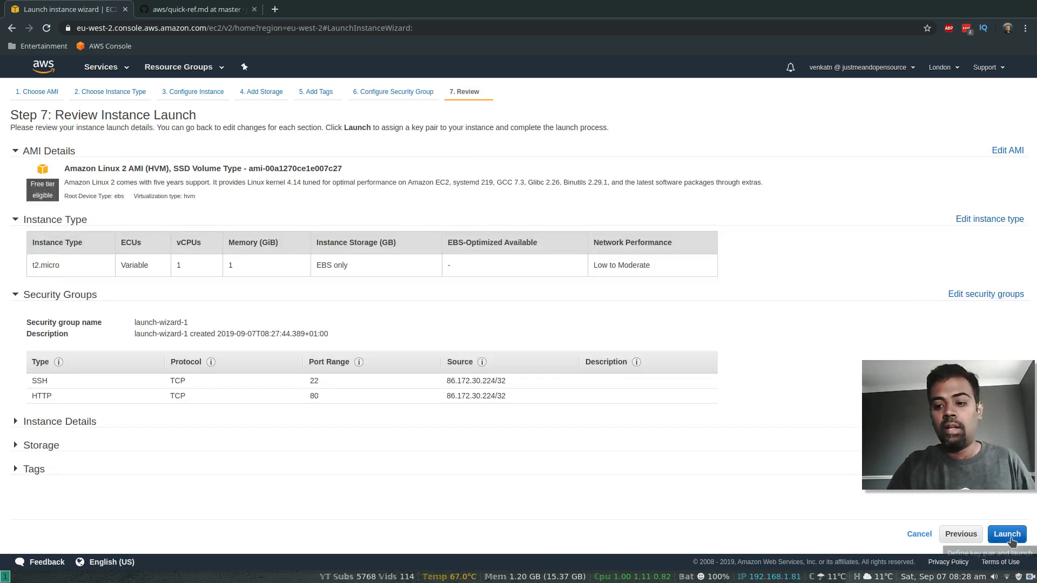
Step: Launch the instance with the existing aws-demo key pair and return to the EC2 Dashboard
left_click(1008, 535)
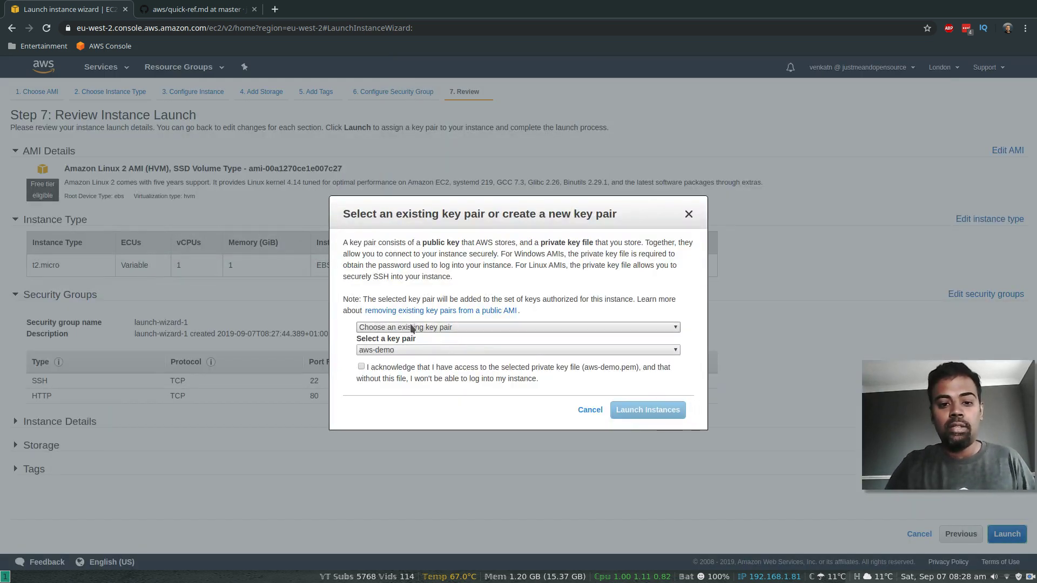
left_click(453, 329)
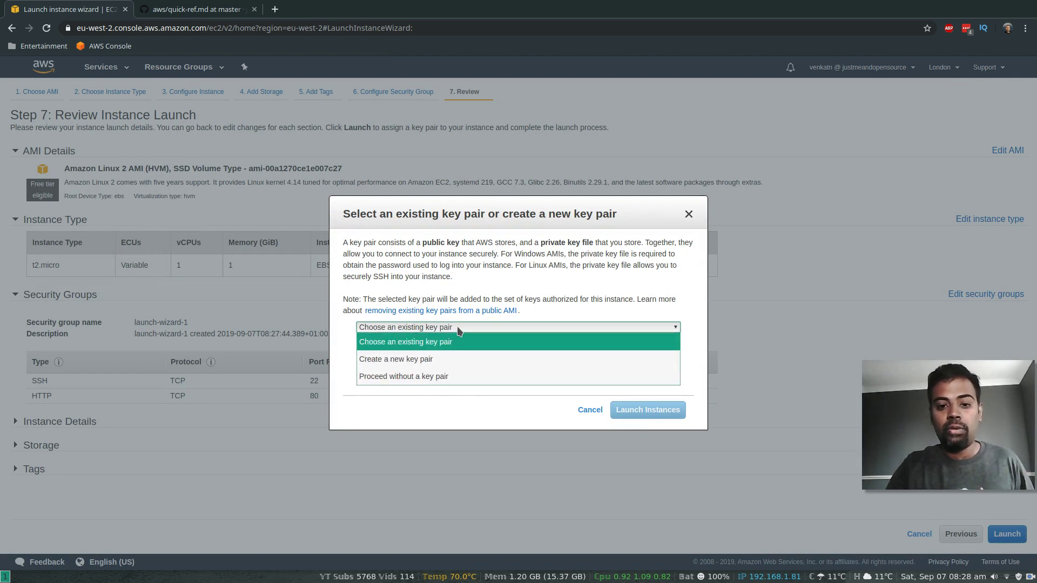
left_click(454, 340)
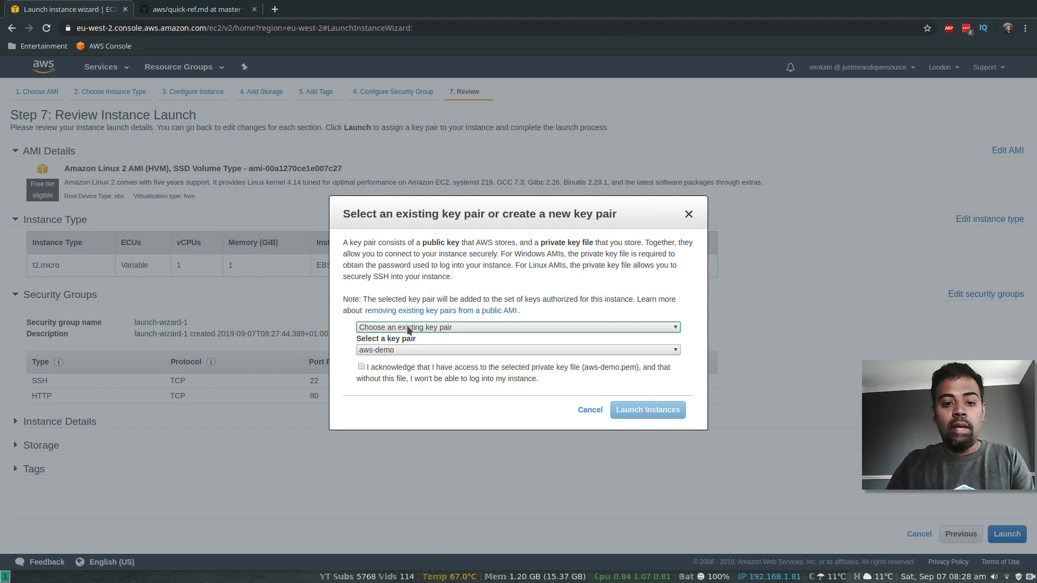
left_click(361, 367)
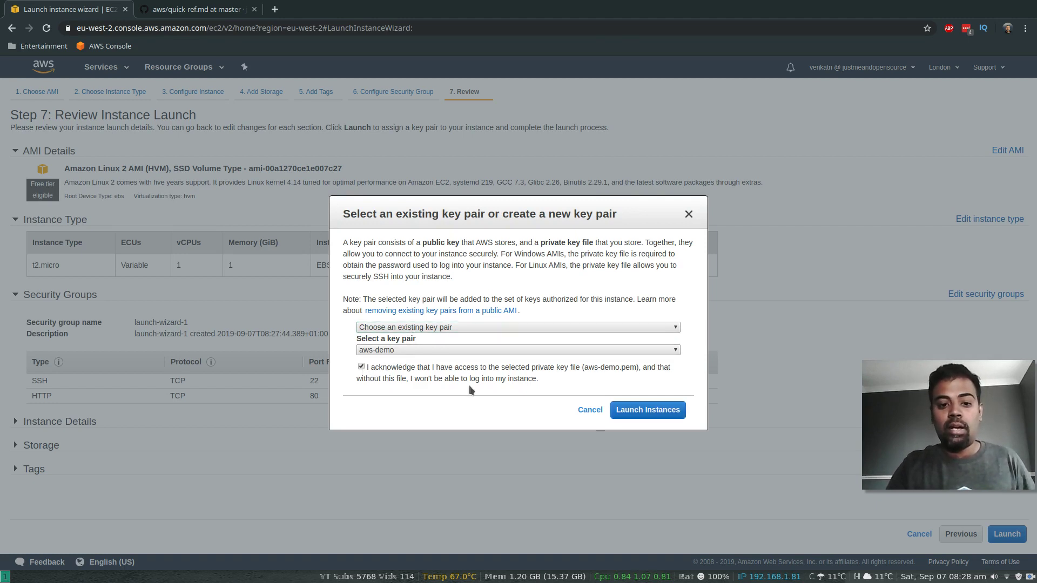
left_click(652, 412)
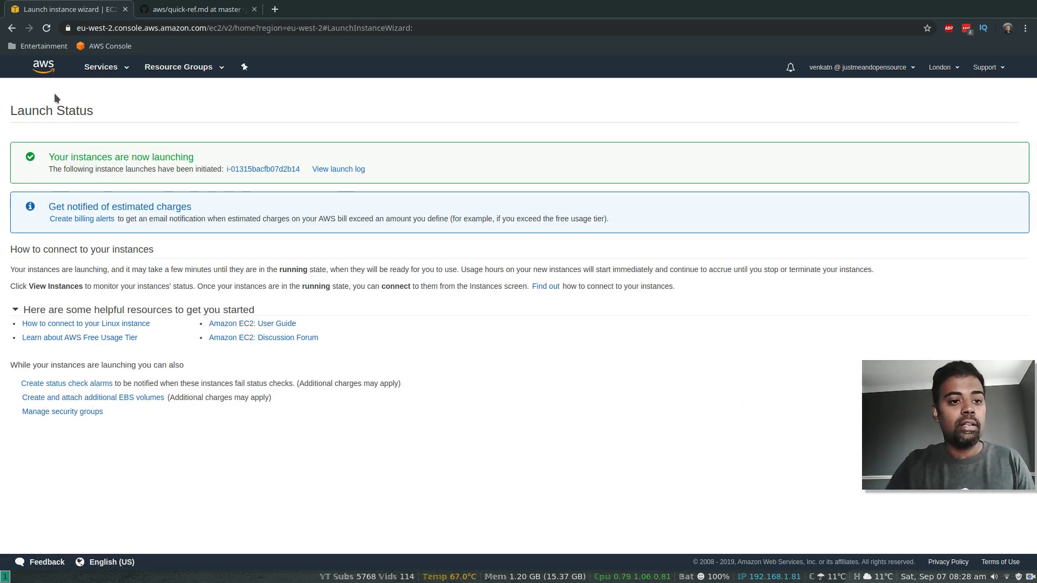
left_click(124, 67)
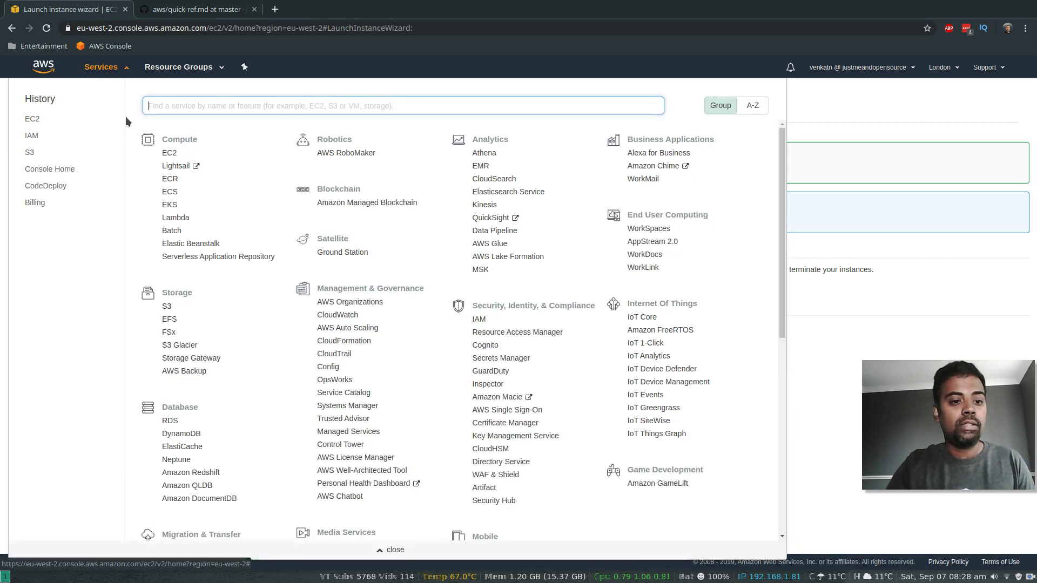
left_click(169, 154)
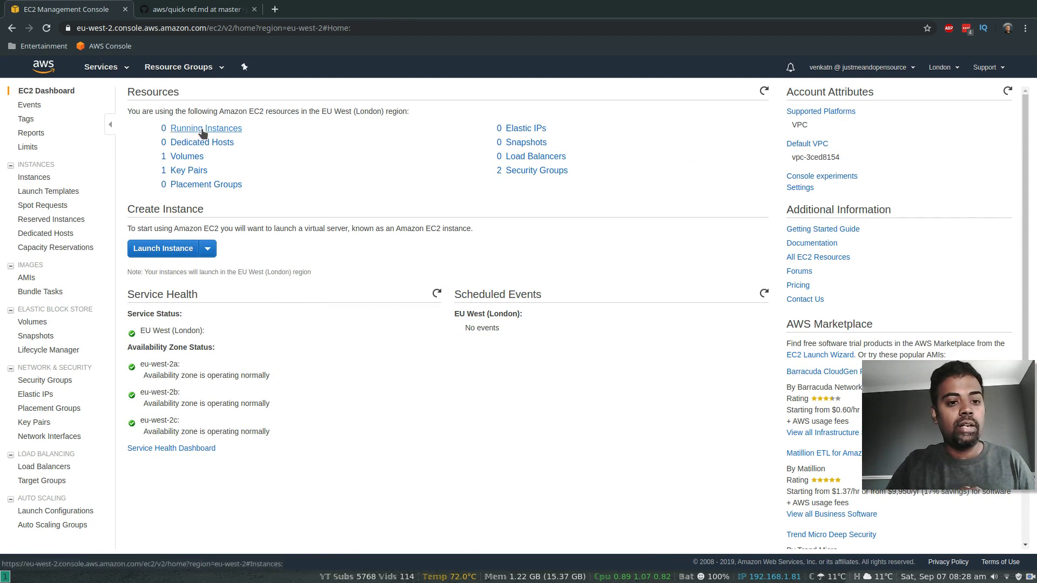
Step: Open the Instances list to see the new t2.micro instance pending
left_click(203, 130)
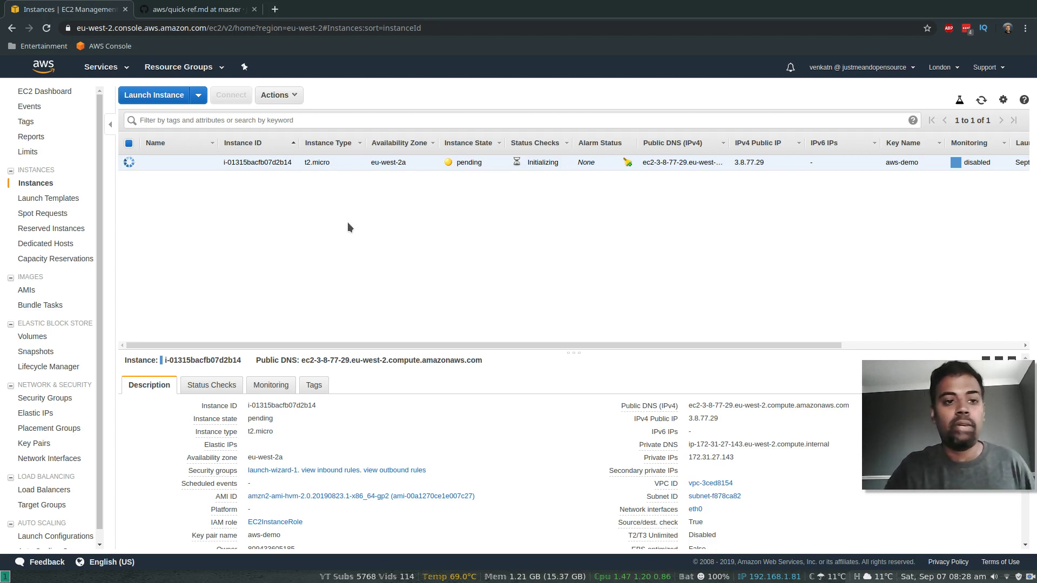
Step: In IAM, start a new role for the CodeDeploy service with the basic CodeDeploy use case
left_click(128, 73)
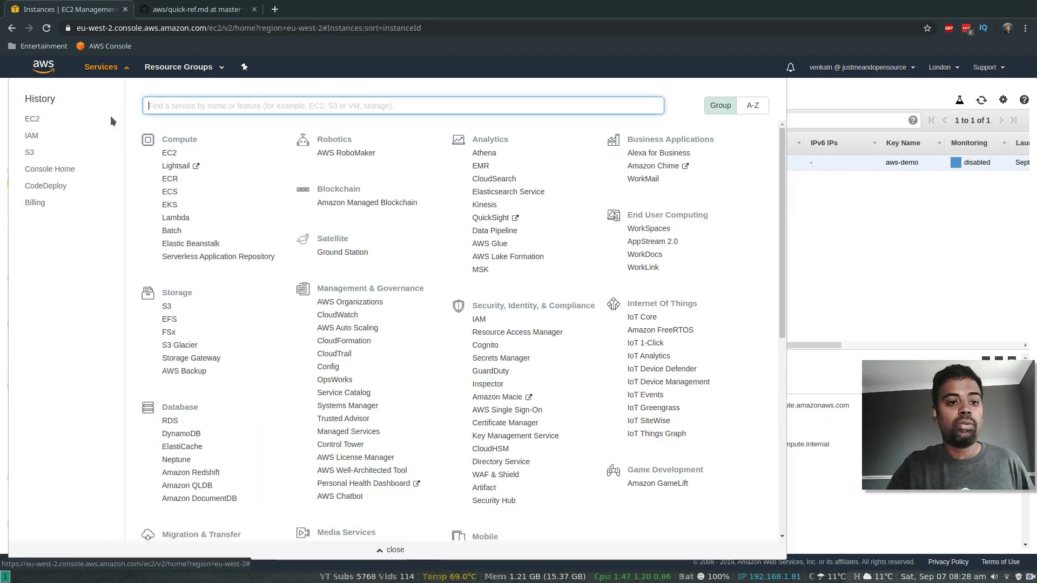
left_click(31, 138)
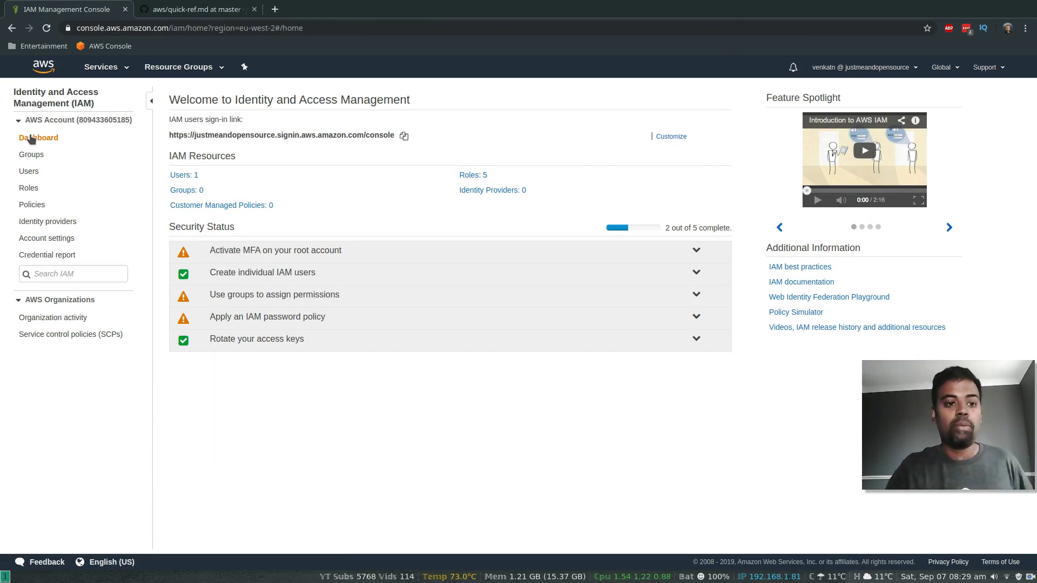
left_click(33, 188)
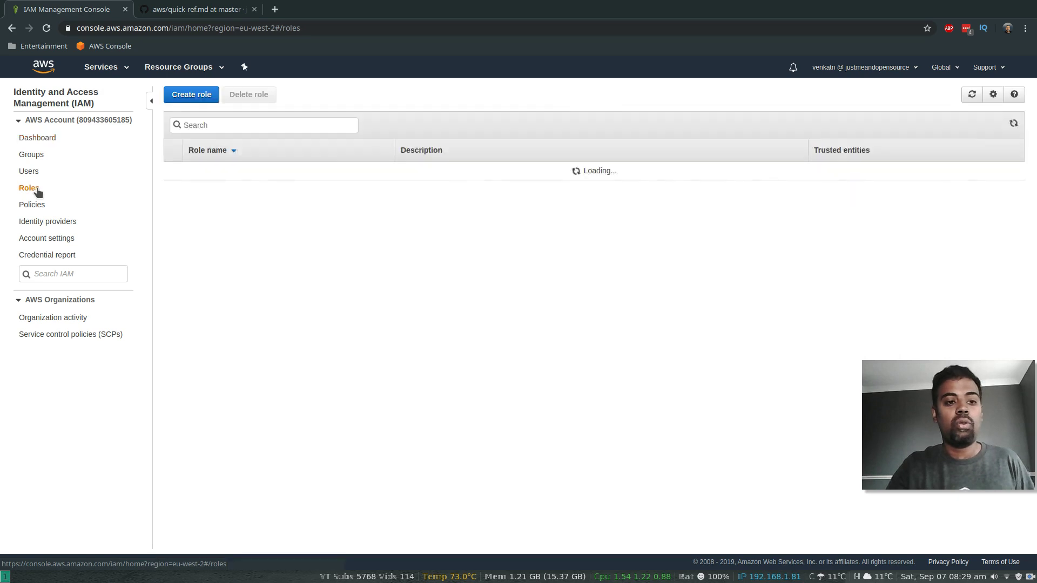
left_click(192, 352)
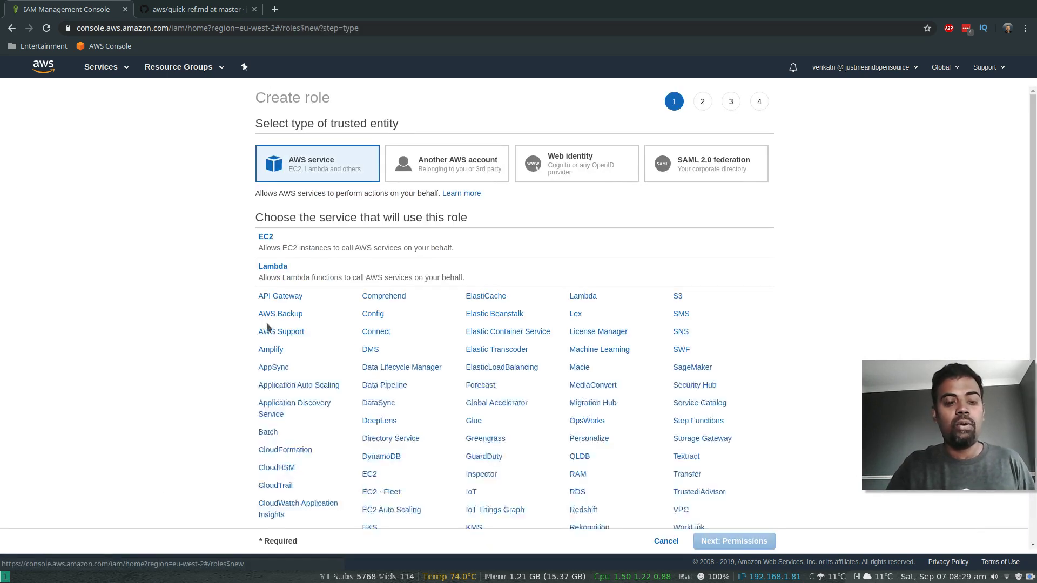
scroll(218, 353, "down", 2)
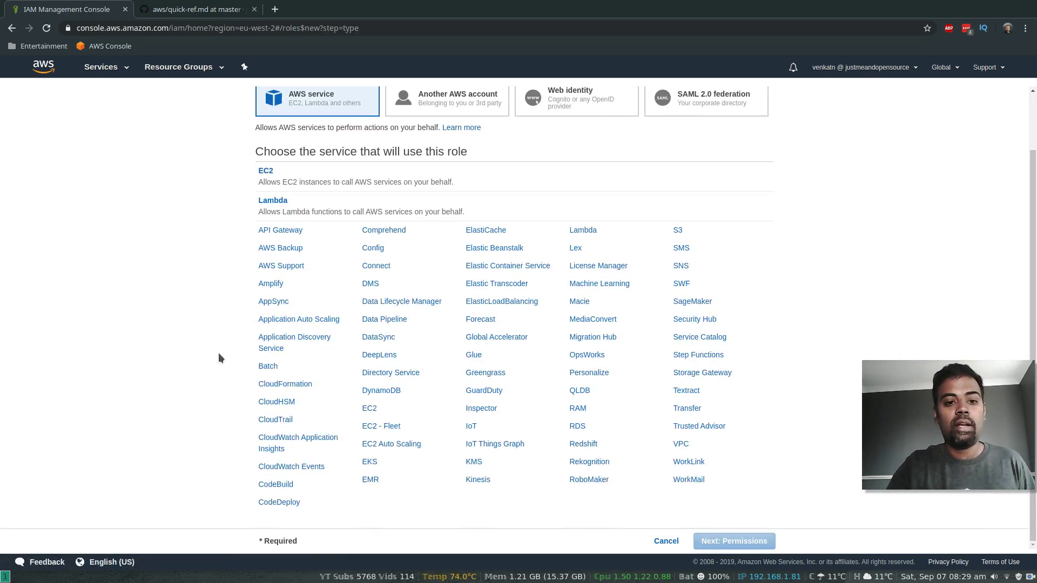
left_click(276, 503)
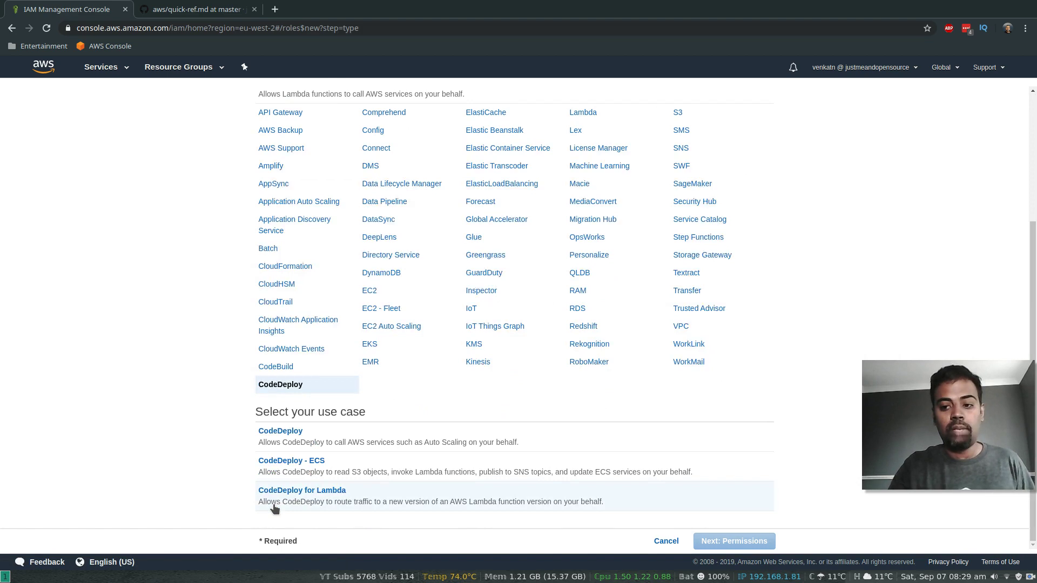
left_click(280, 430)
Step: Keep the AWSCodeDeployRole policy, name the role CodeDeployRole, and create it
left_click(739, 541)
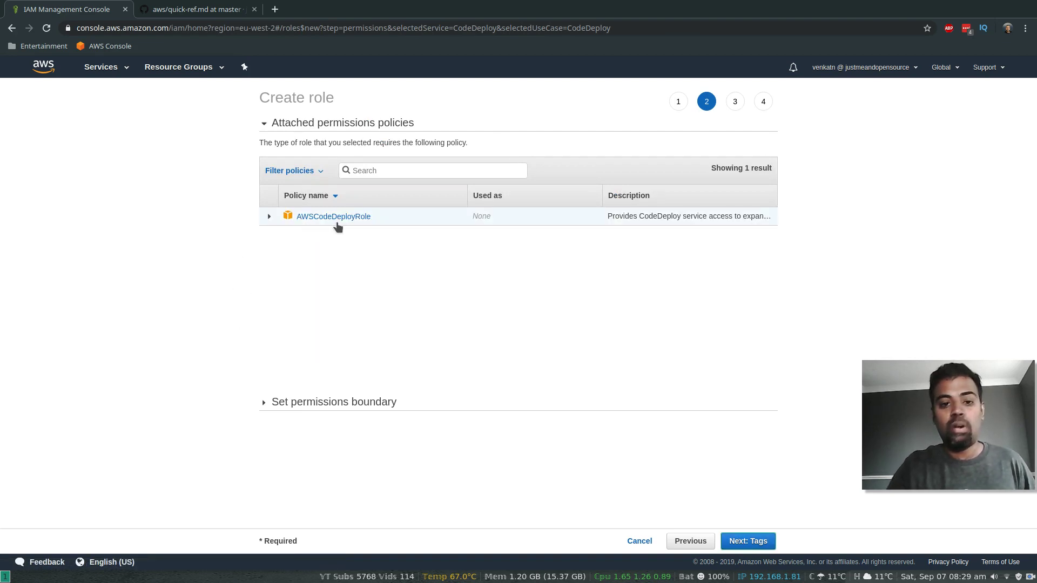
left_click(751, 542)
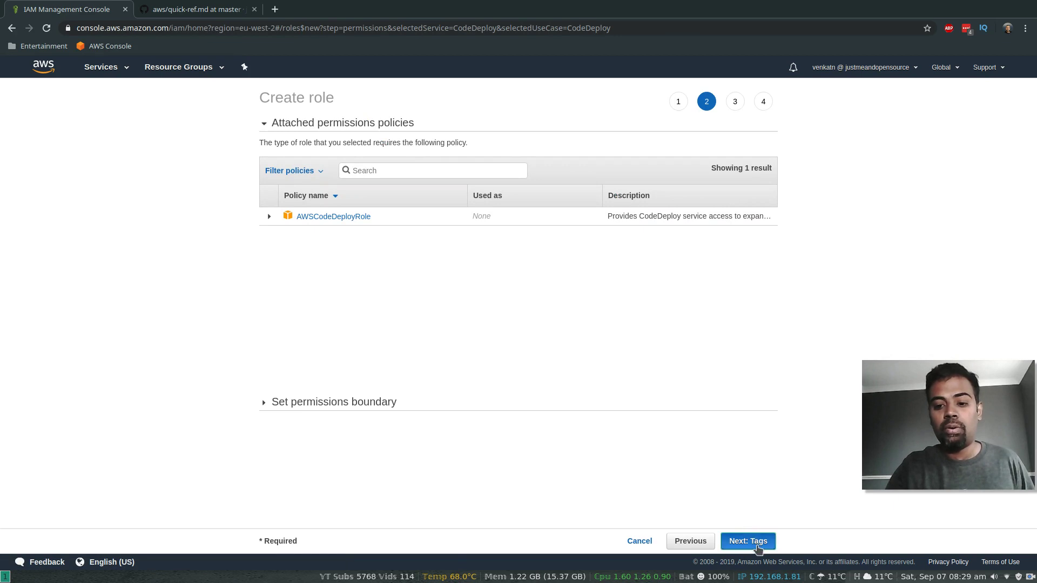
left_click(756, 541)
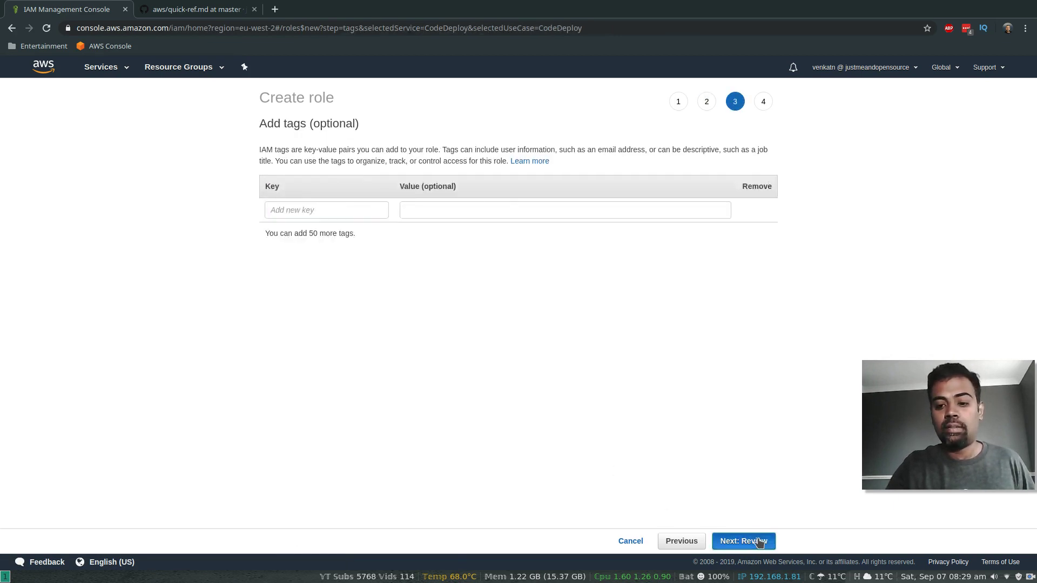
left_click(454, 161)
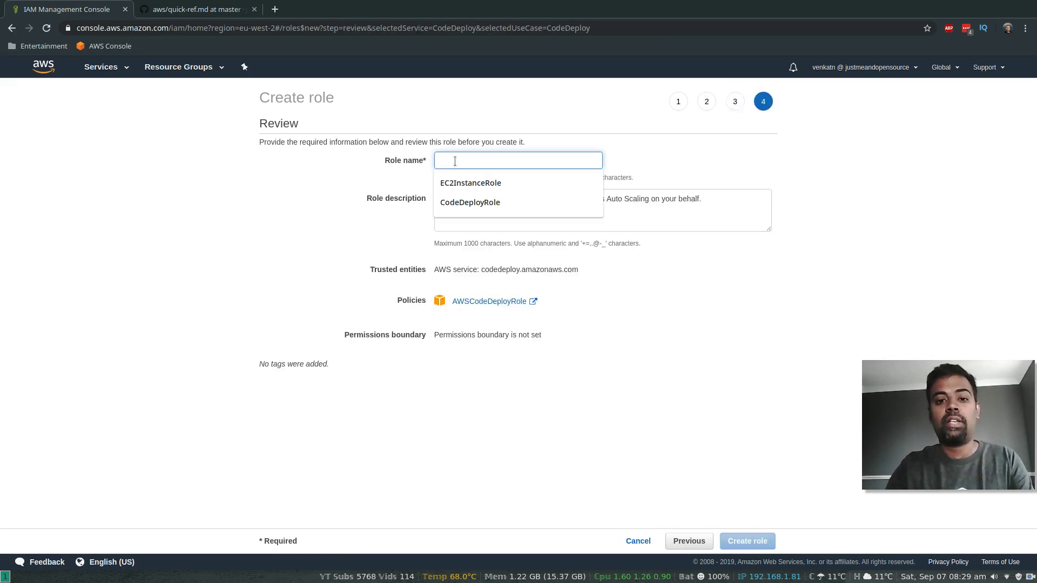
type("CodeDeploy")
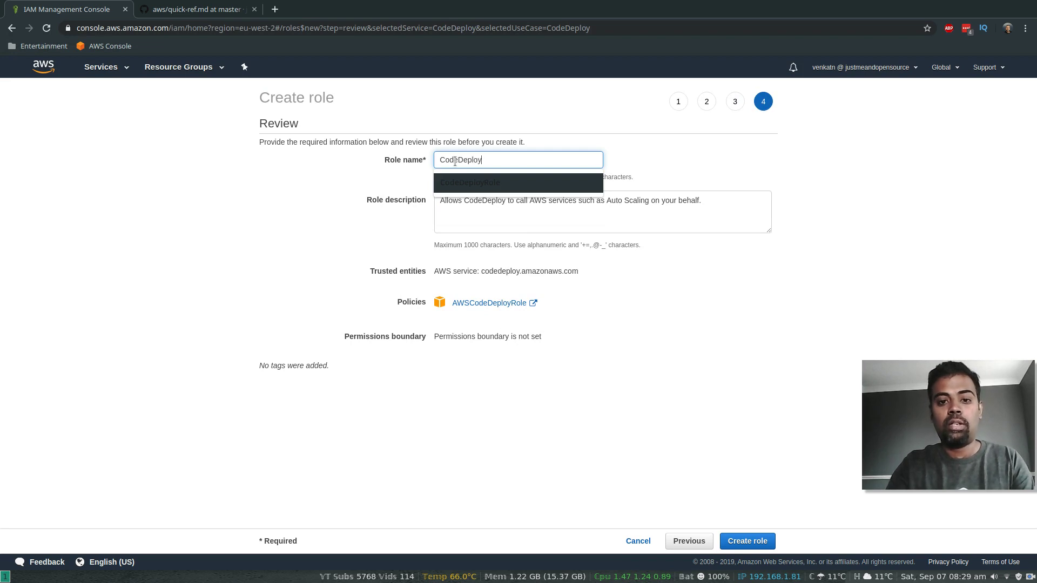
type("Role")
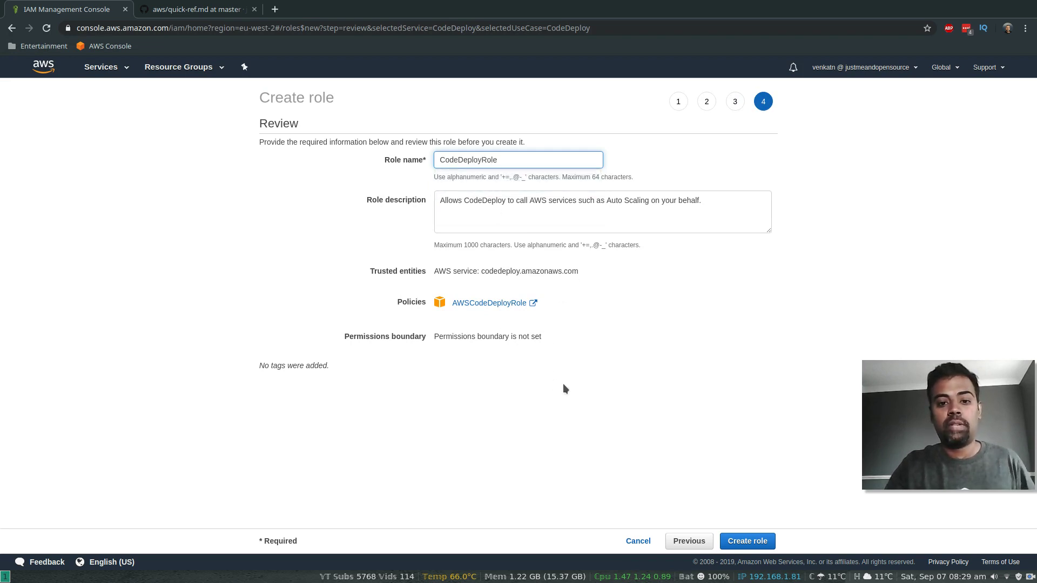
left_click(753, 538)
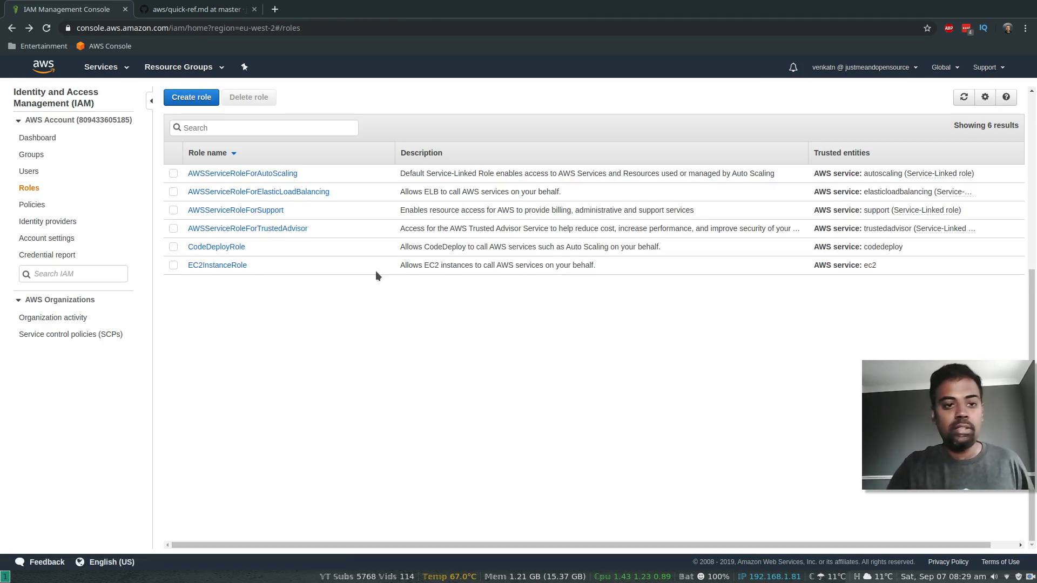
Step: In CodeDeploy, create the application MyDemoApplication with the EC2/On-premises compute platform
left_click(122, 70)
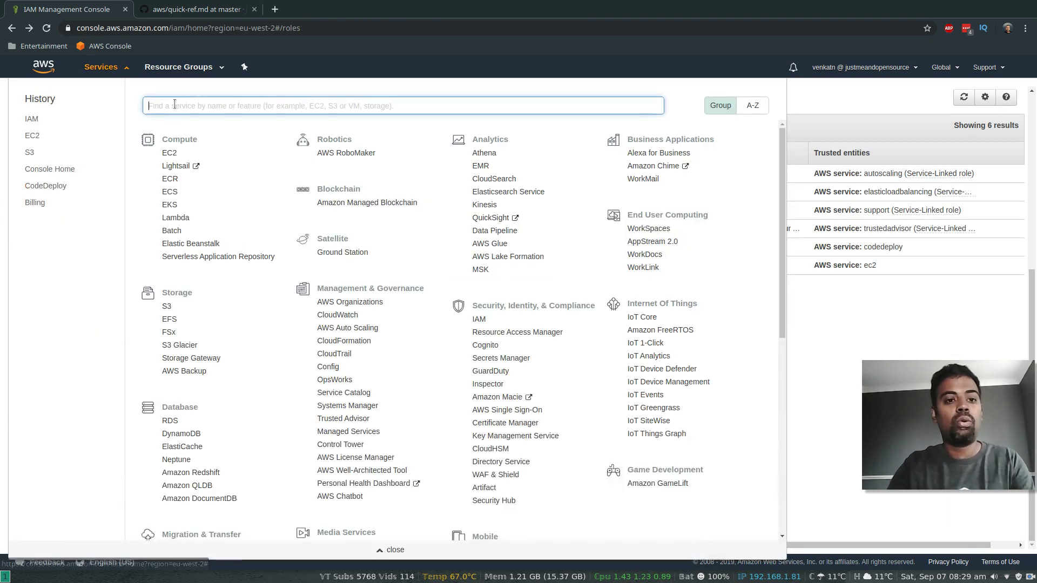
type("codd")
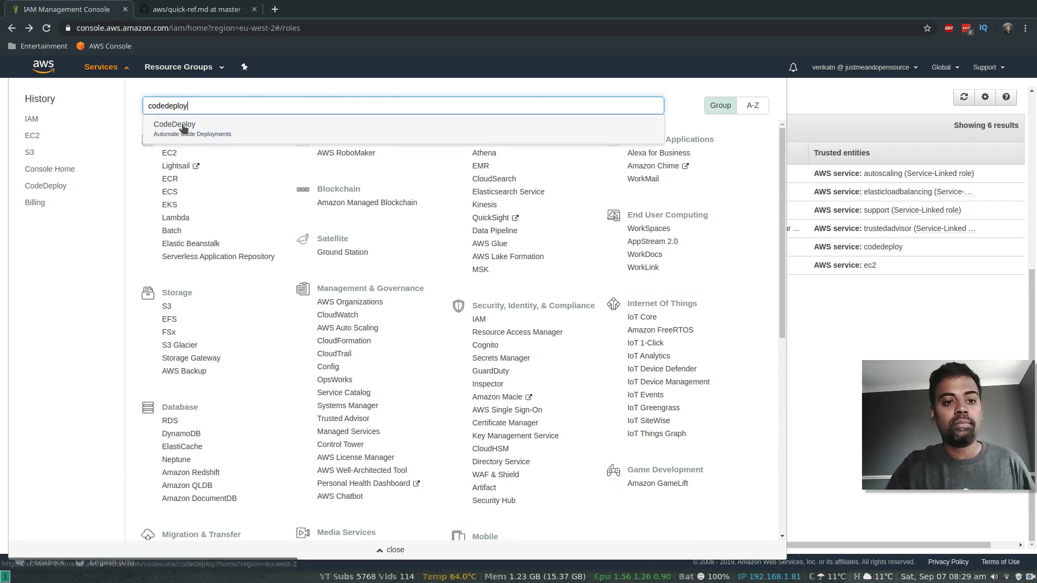
left_click(183, 127)
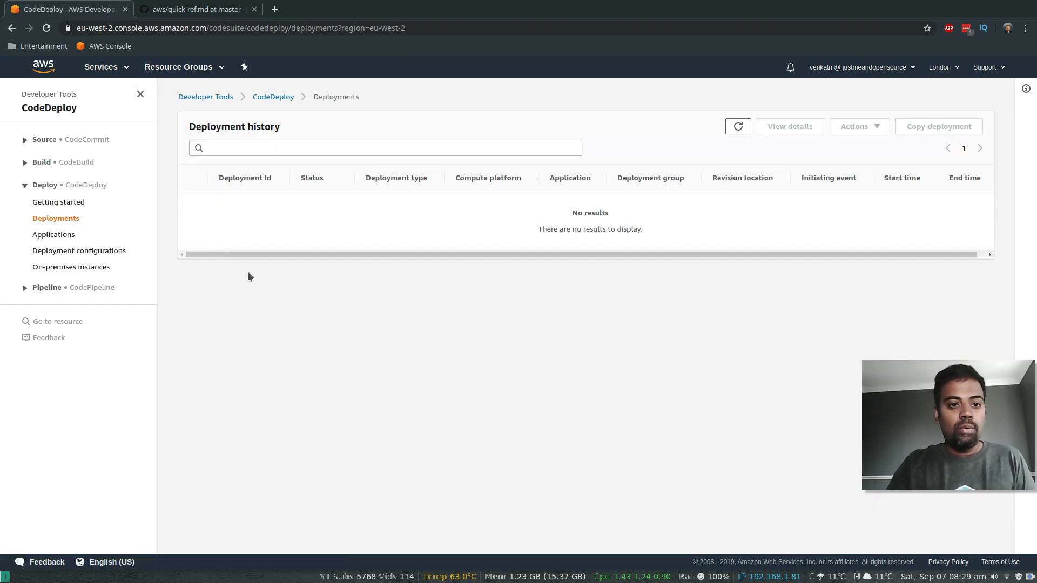
left_click(54, 236)
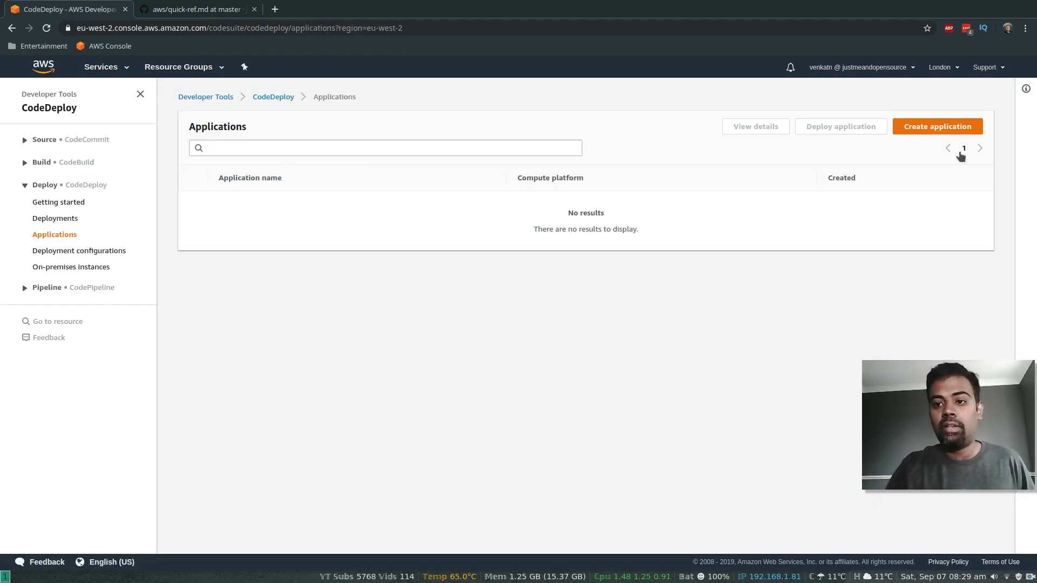
left_click(950, 128)
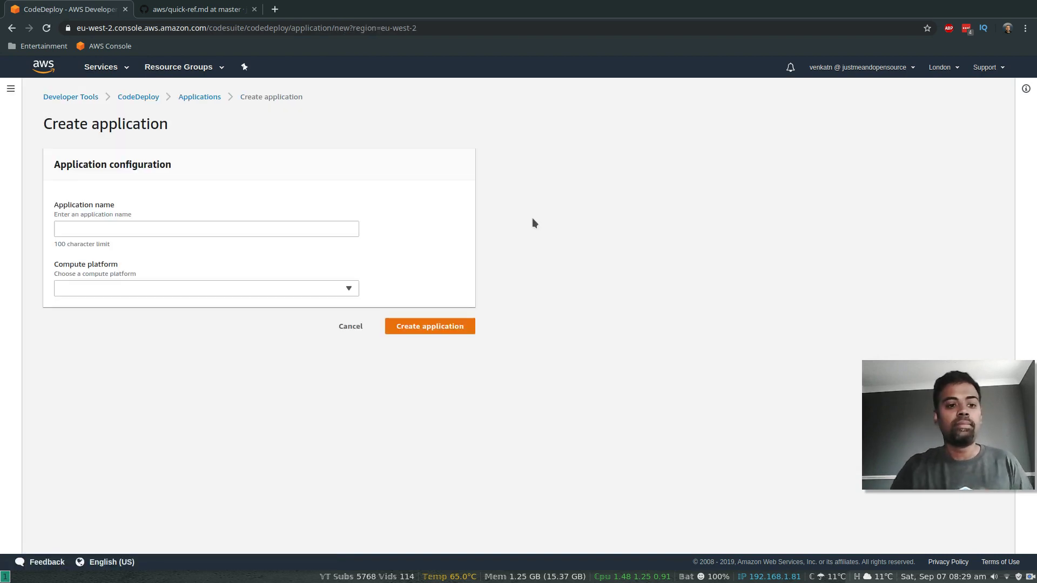
left_click(132, 221)
type("My")
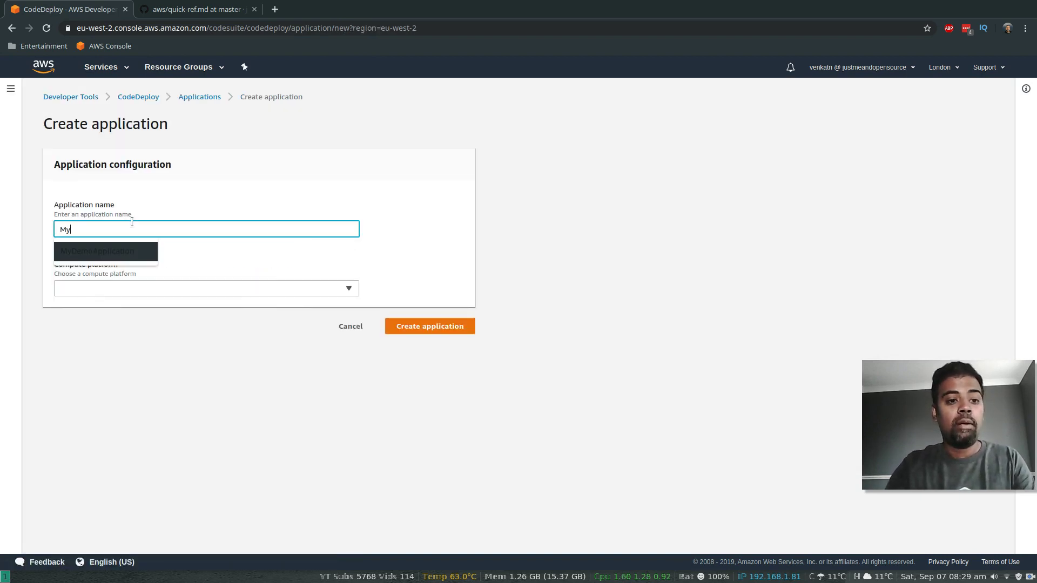
type("DemoApplication")
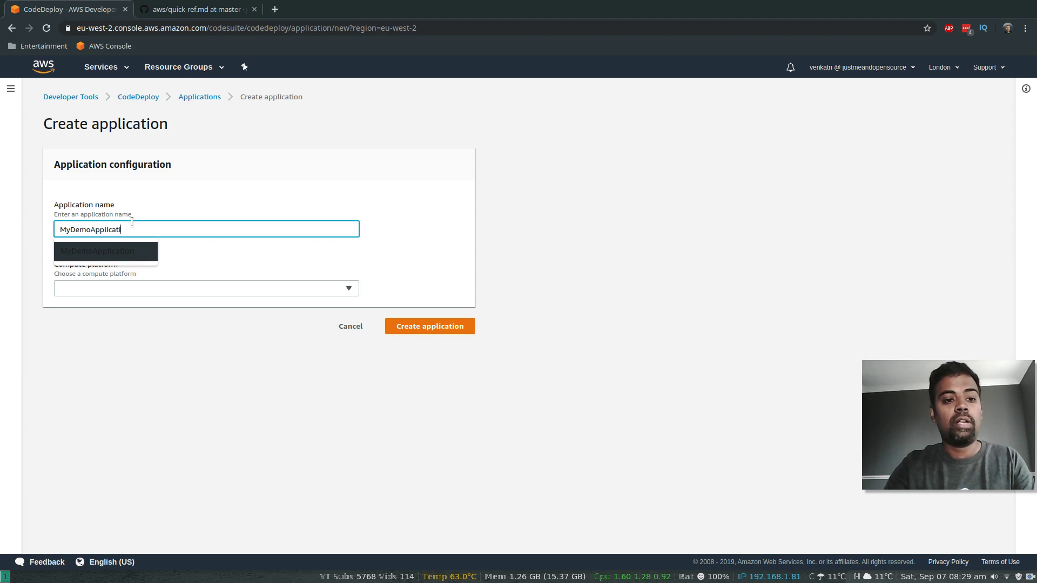
left_click(152, 292)
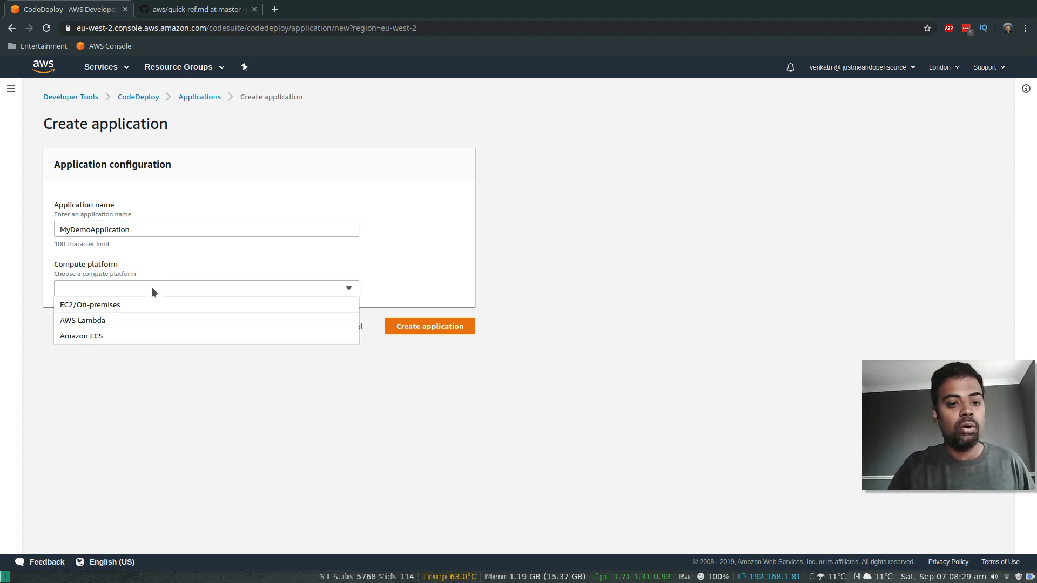
left_click(100, 305)
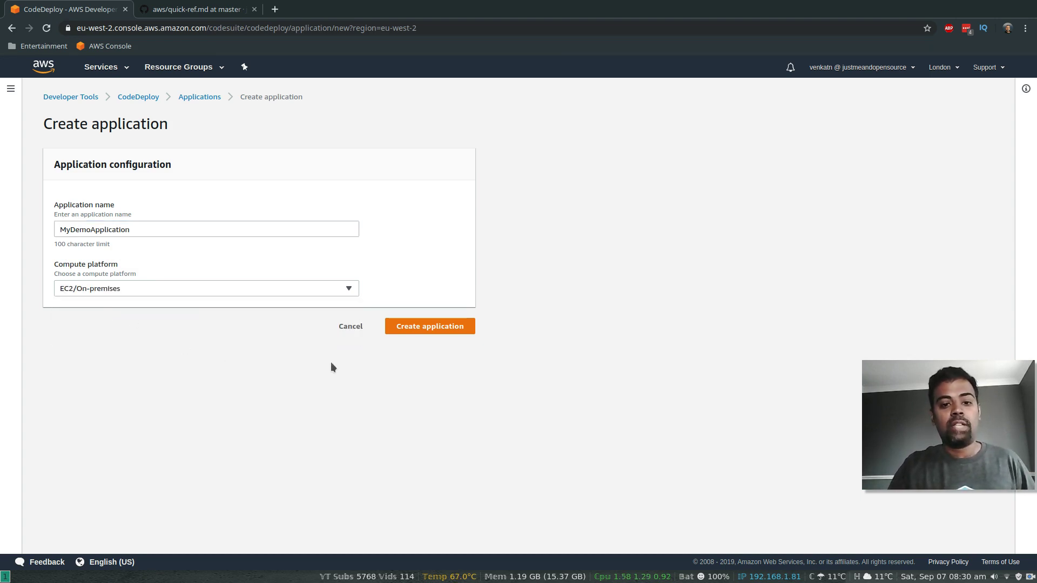
left_click(427, 327)
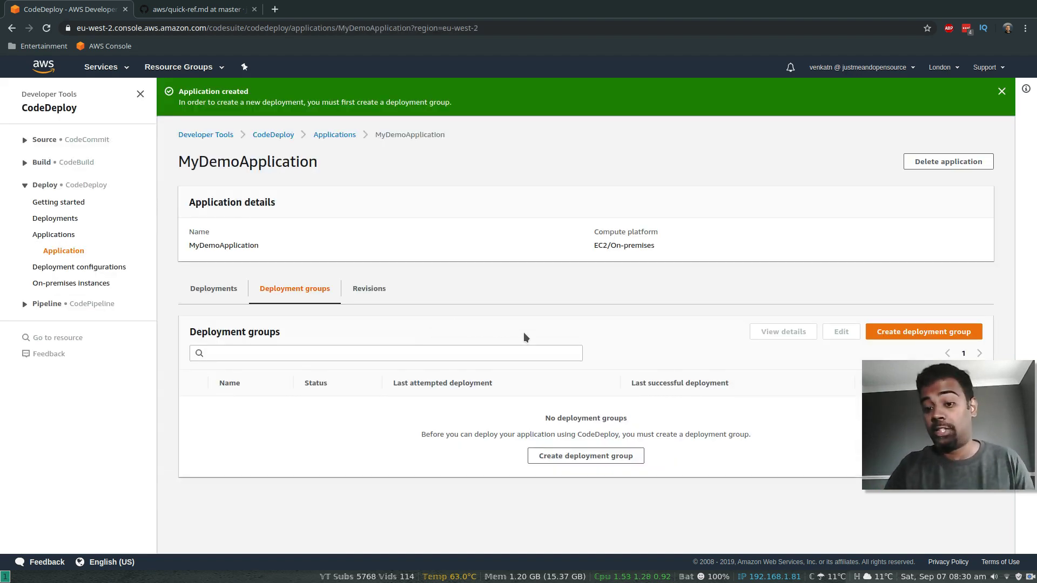
Step: Start a deployment group named MyDemoDeploymentGroup with CodeDeployRole as its service role
left_click(906, 333)
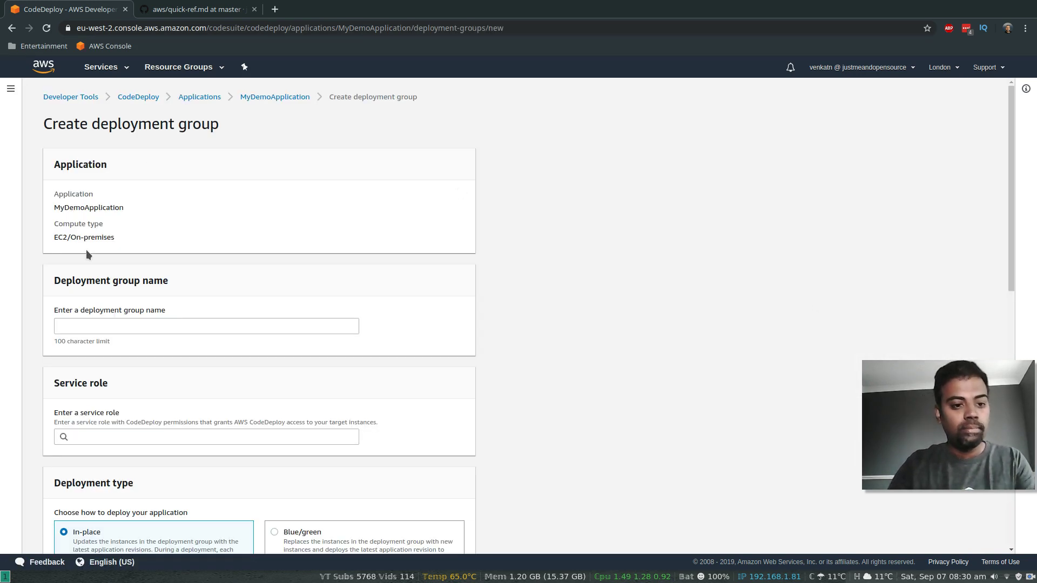
left_click(115, 327)
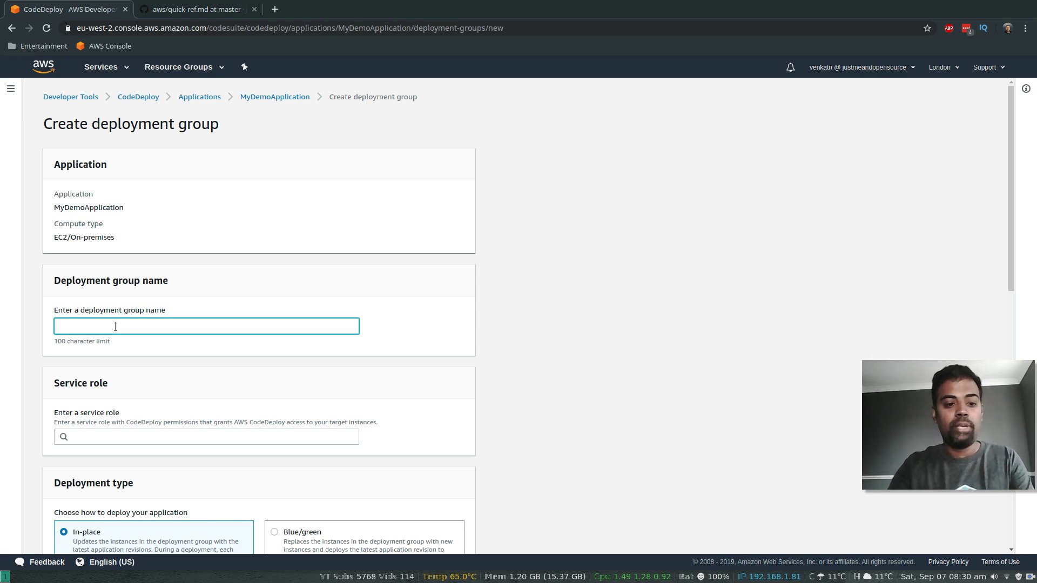
type("MyDemo")
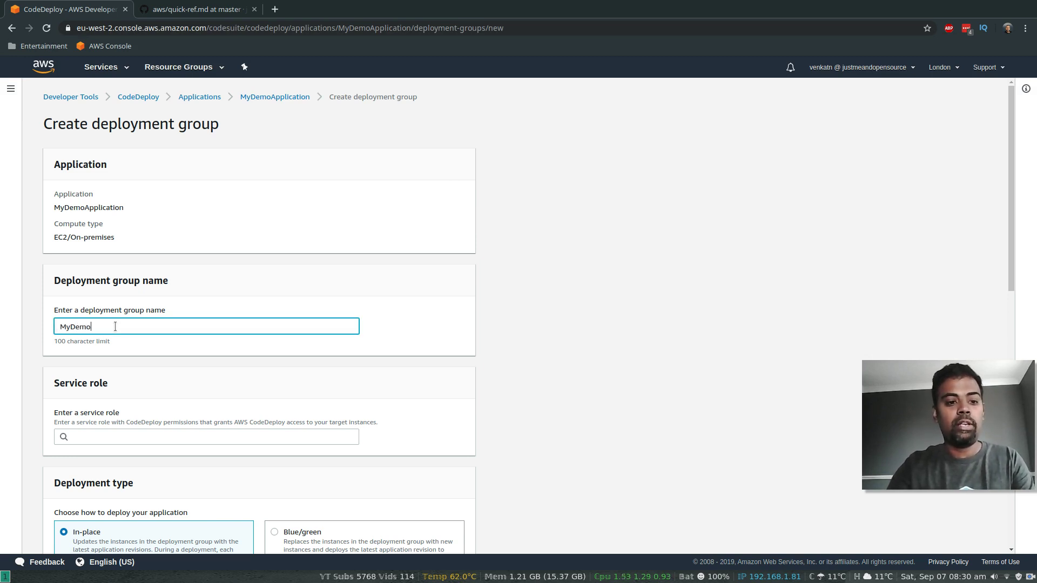
type("DeploymentGroup")
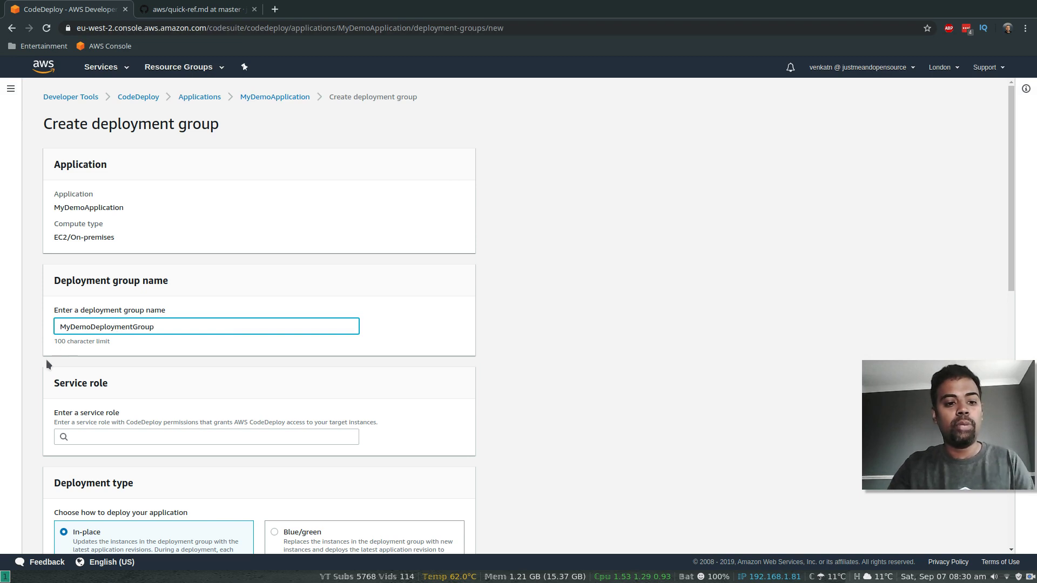
scroll(54, 388, "down", 4)
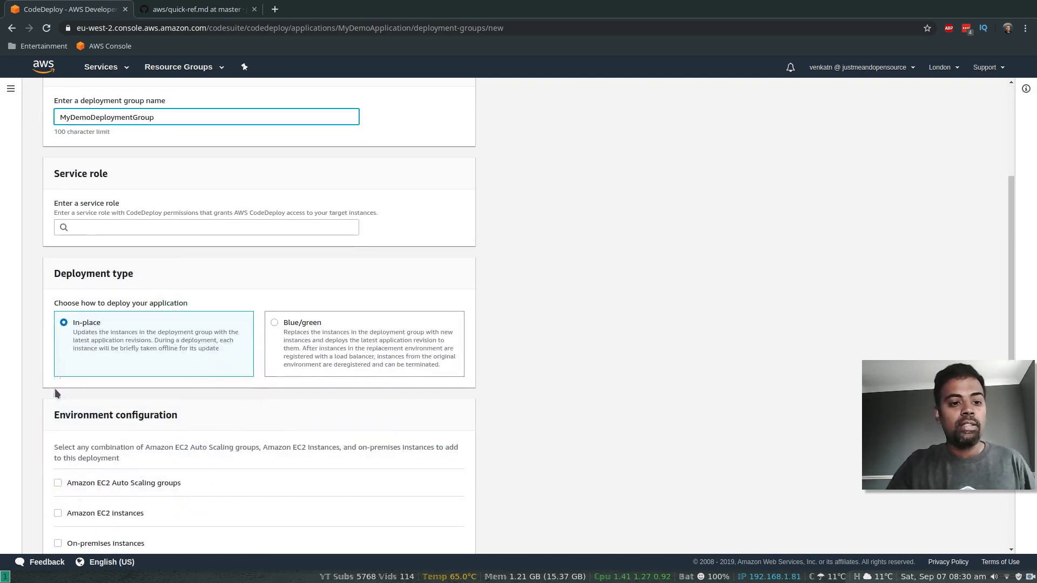
left_click(105, 230)
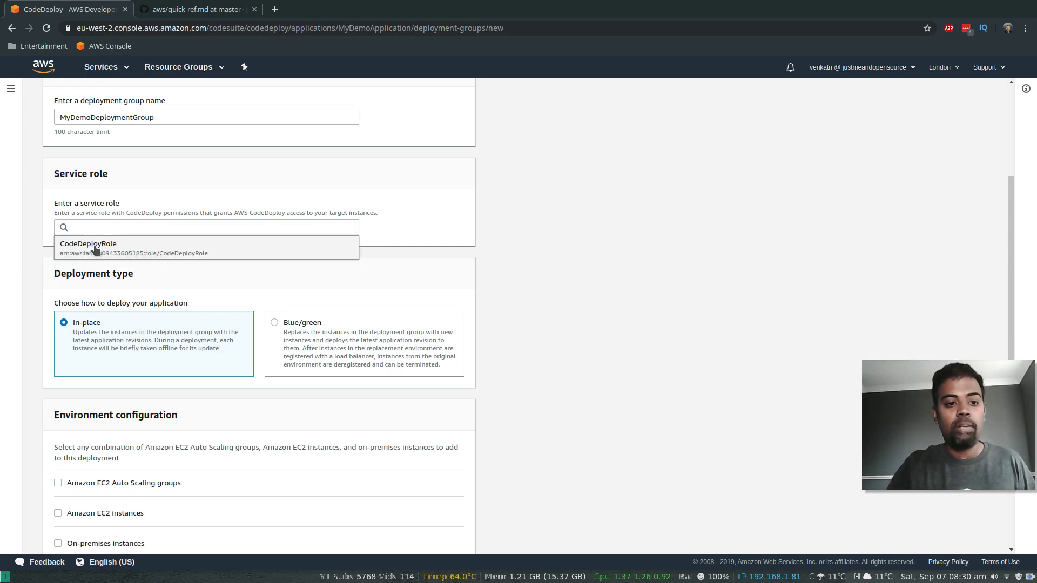
left_click(98, 245)
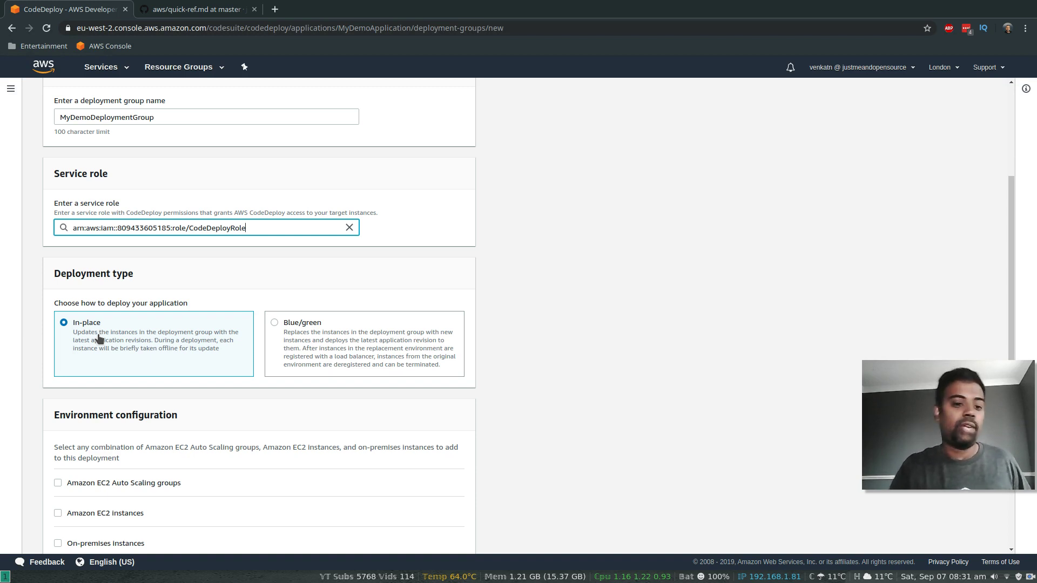
scroll(39, 365, "down", 4)
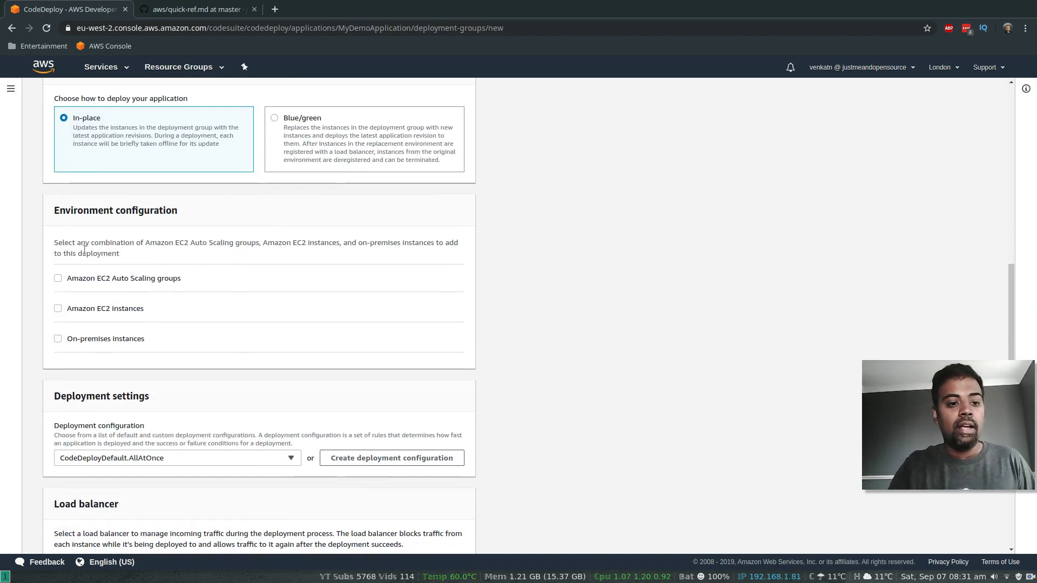
Step: Target EC2 instances tagged CodePipelineDemo, keep CodeDeployDefault.AllAtOnce, disable load balancing, and create the group
left_click(58, 308)
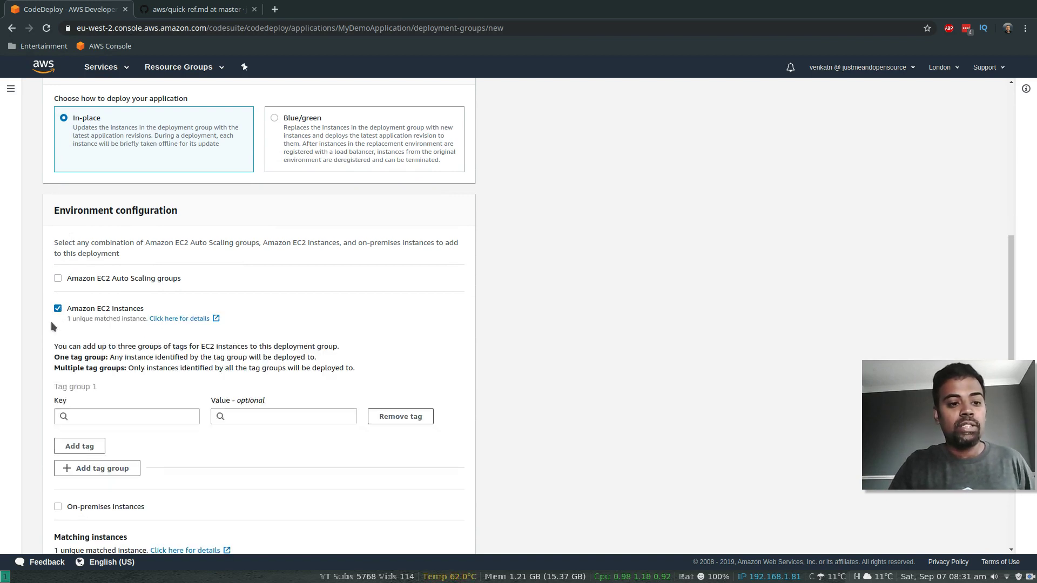
scroll(51, 322, "down", 3)
left_click(103, 249)
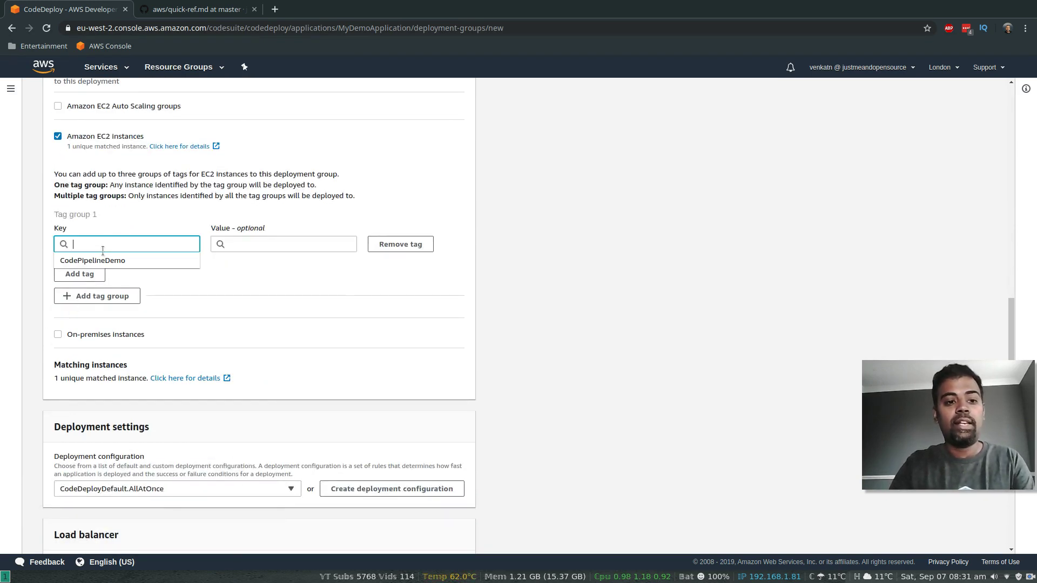
left_click(91, 261)
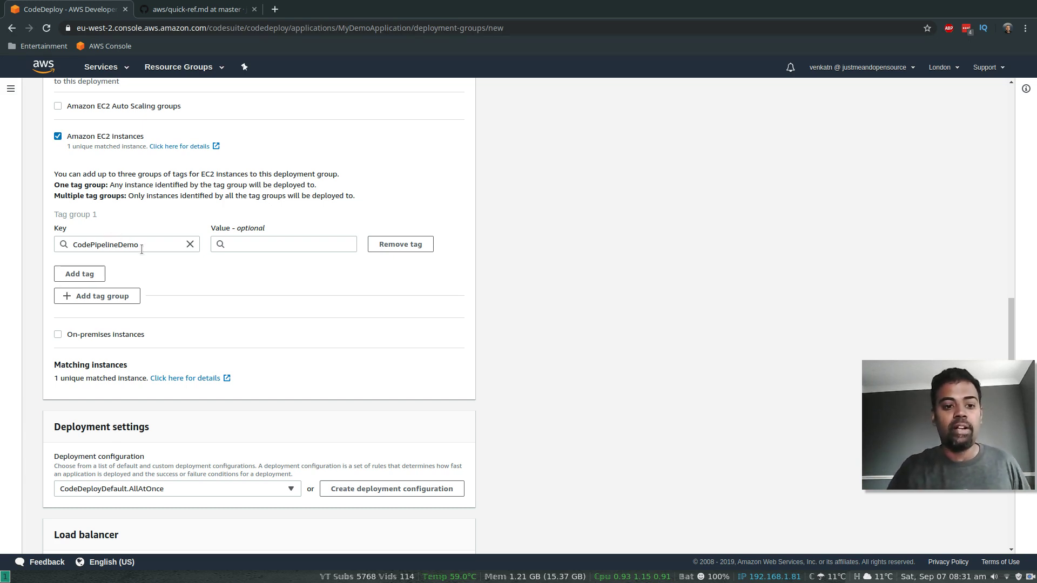
scroll(162, 302, "down", 4)
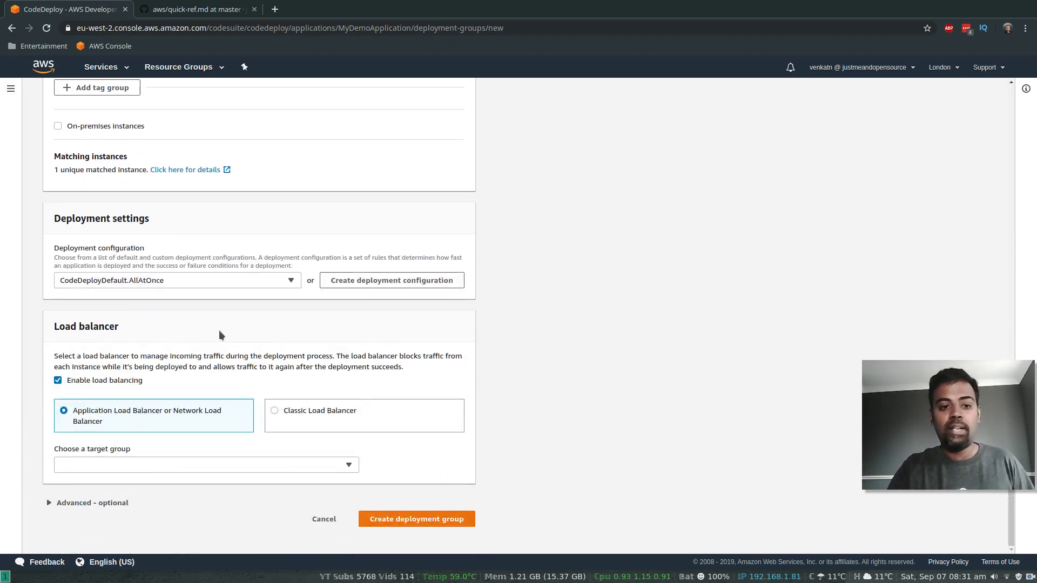
left_click(296, 282)
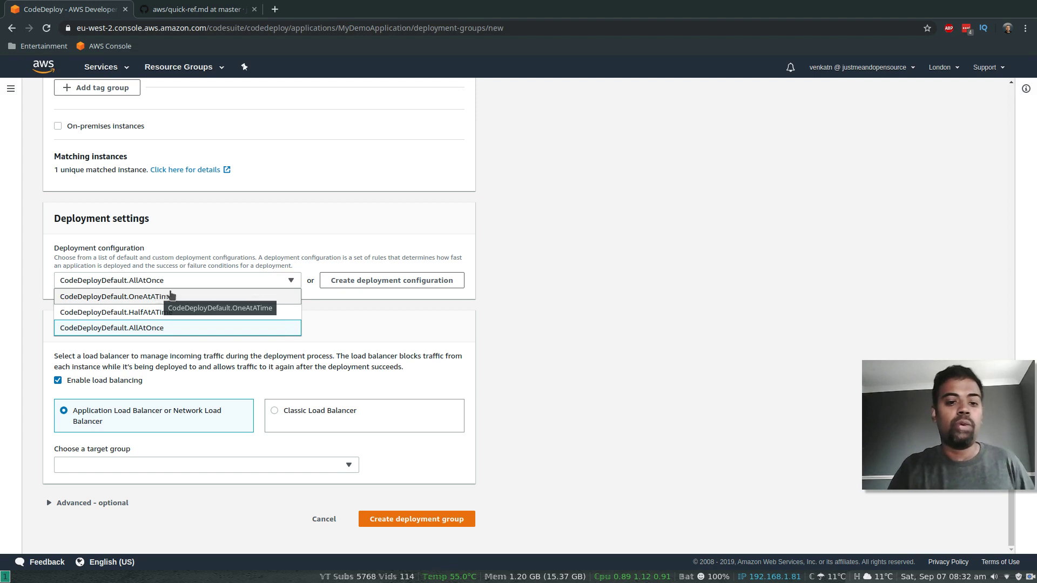
left_click(158, 332)
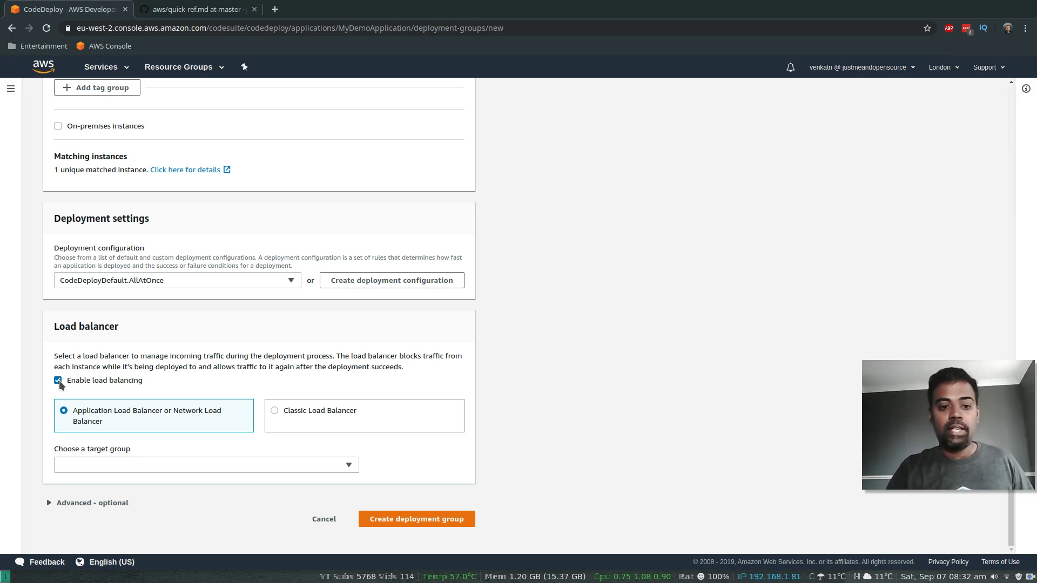
left_click(58, 380)
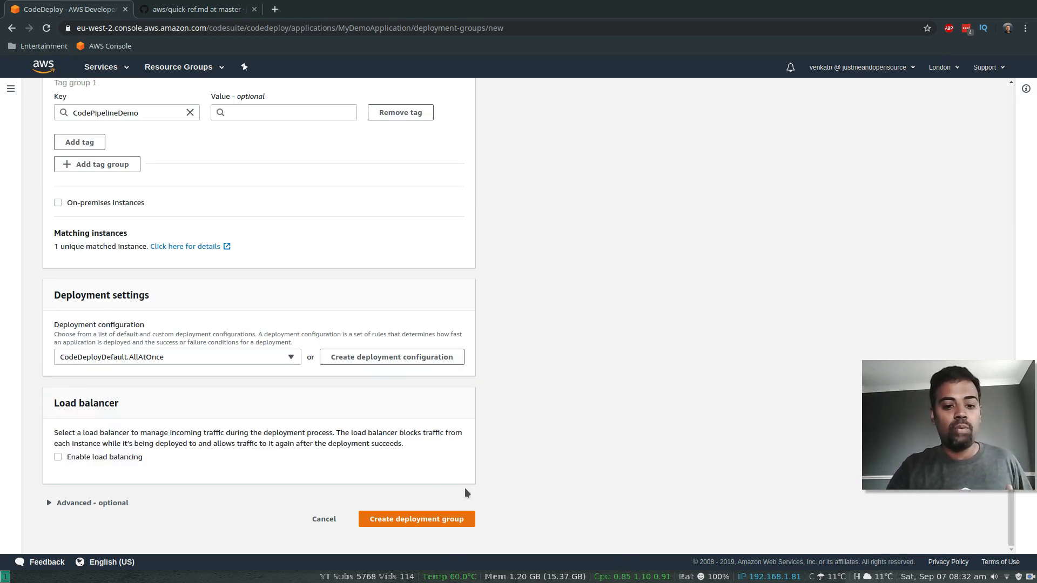
left_click(415, 522)
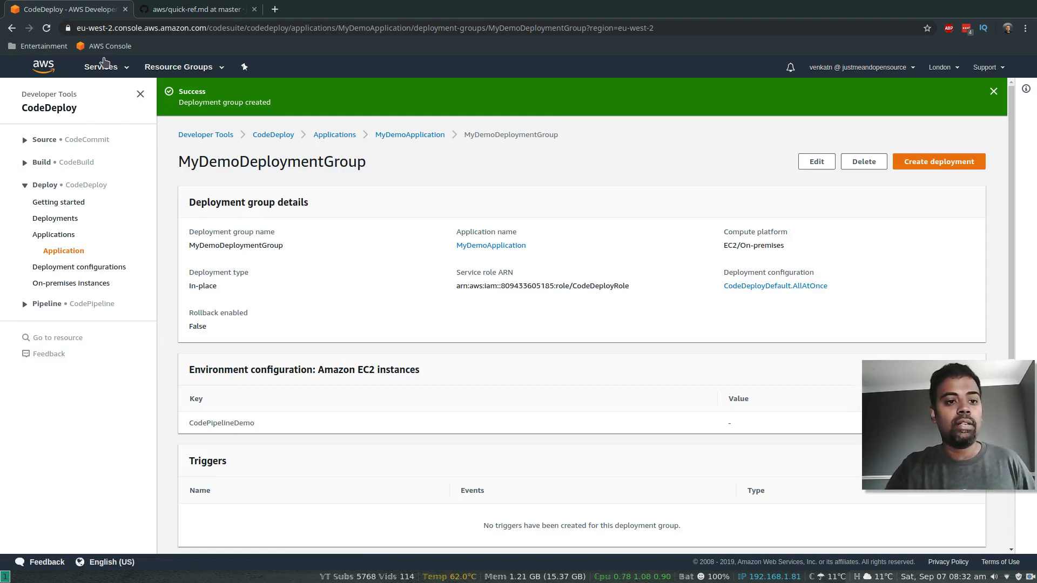
Step: Check the running instances in a new EC2 tab, then return to the CodeDeploy tab
left_click(119, 72)
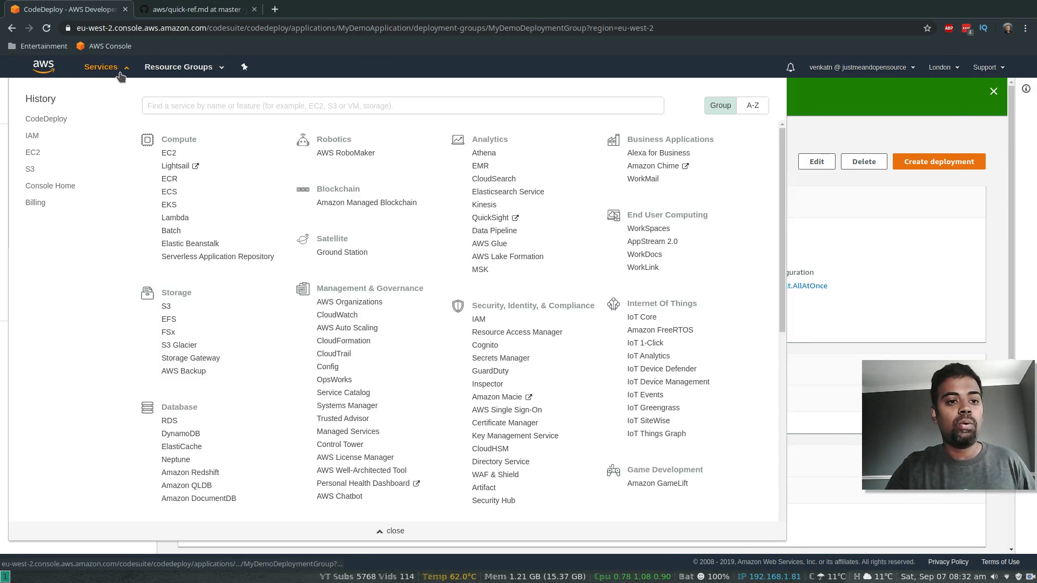
right_click(33, 152)
left_click(69, 163)
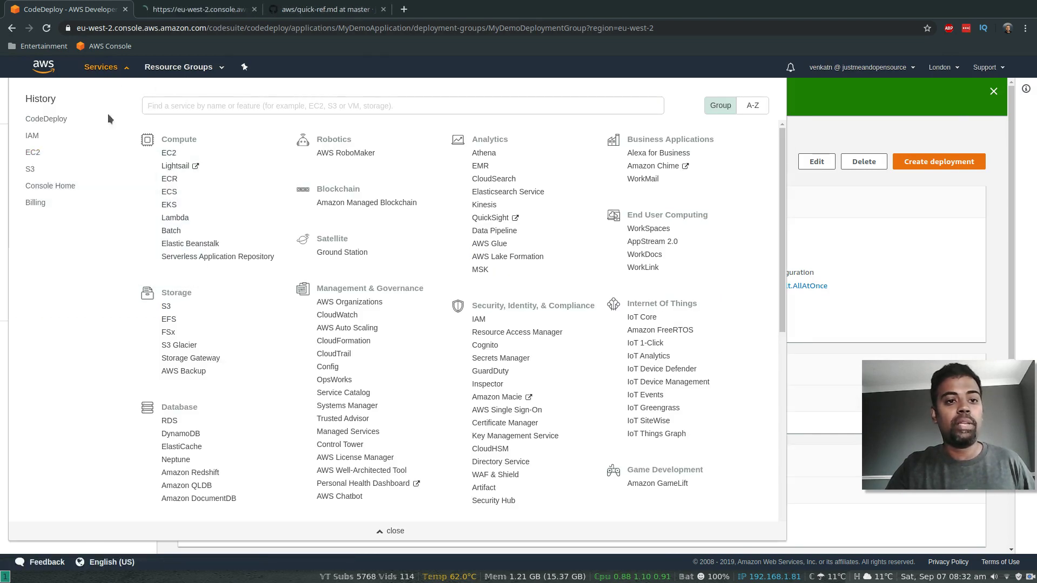
left_click(200, 14)
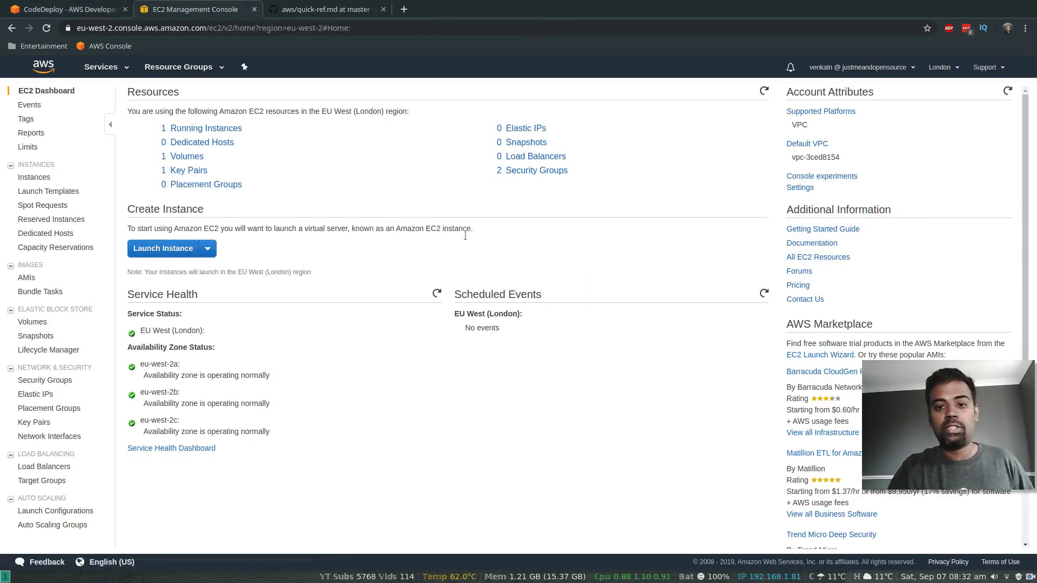
left_click(187, 130)
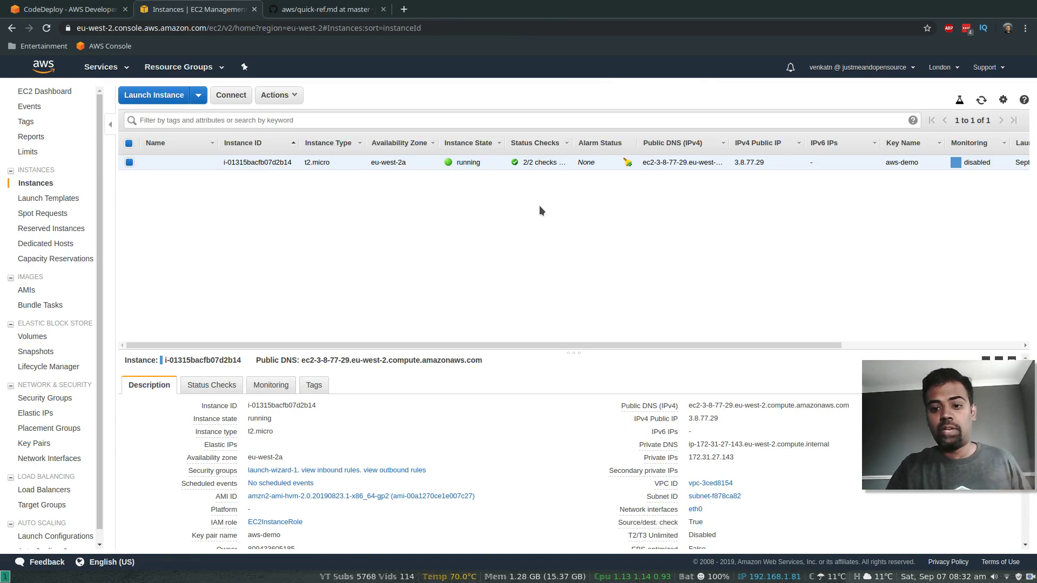
left_click(43, 9)
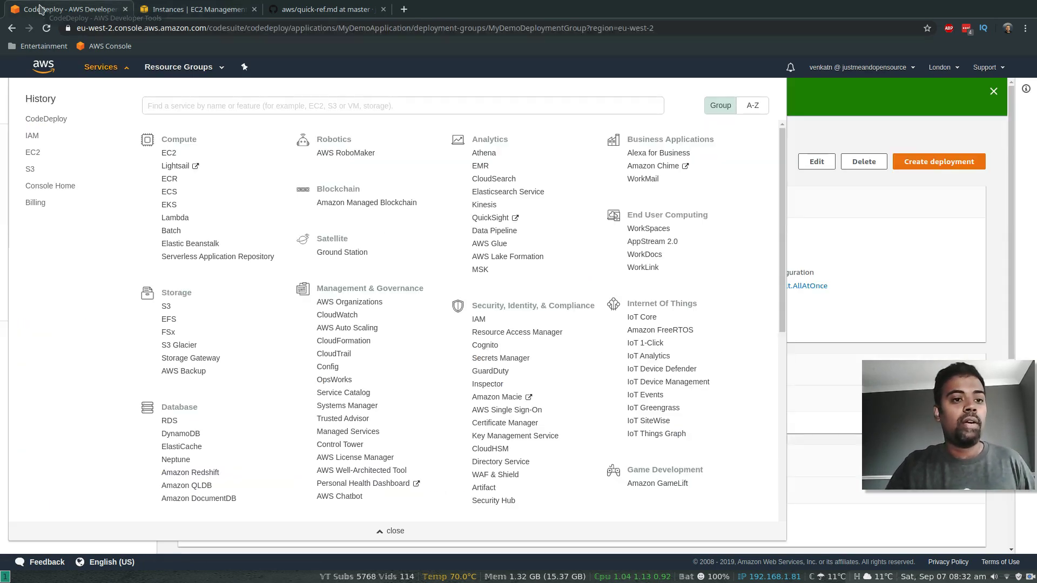
left_click(5, 211)
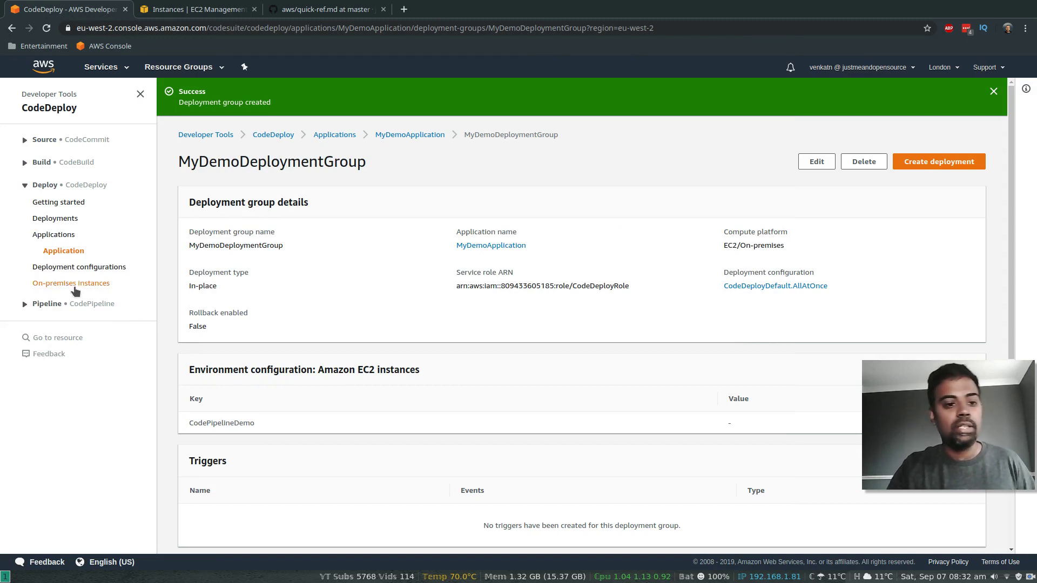
left_click(24, 305)
Step: Create pipeline MyFirstPipeline with a new service role and default advanced settings, then continue to source
left_click(35, 337)
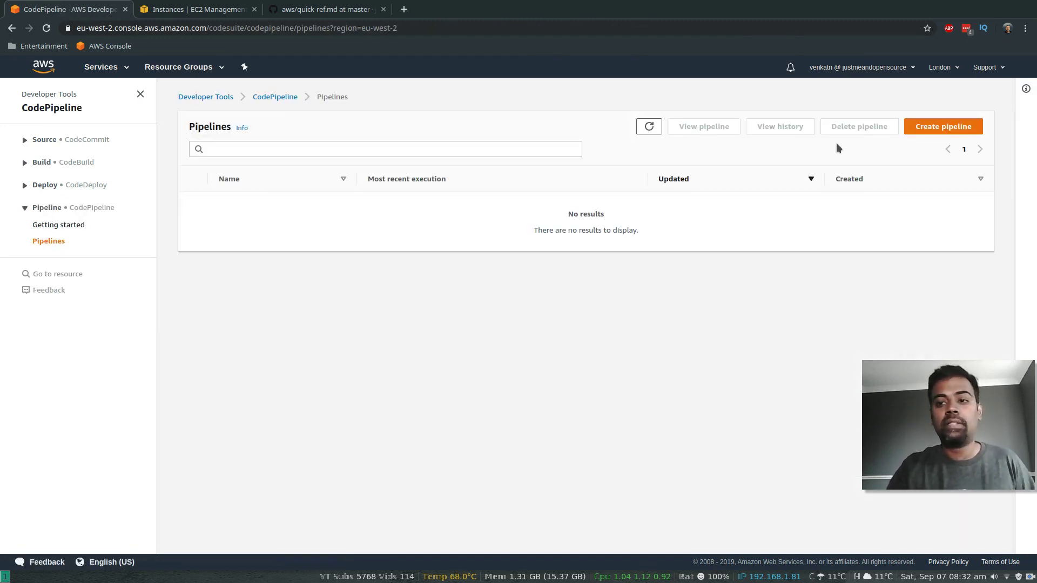
left_click(943, 129)
left_click(231, 208)
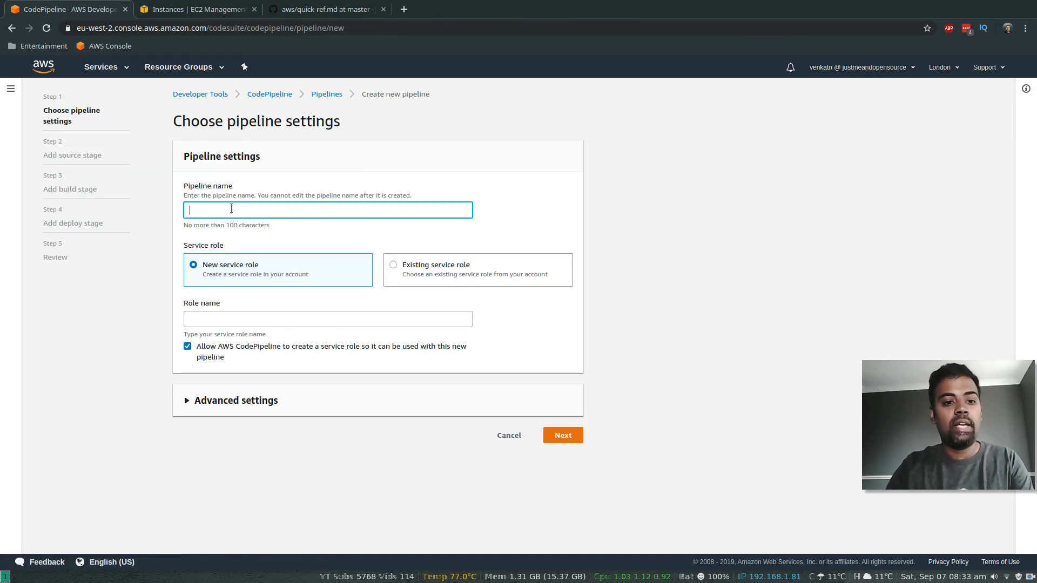
type("MyFirstPipeline")
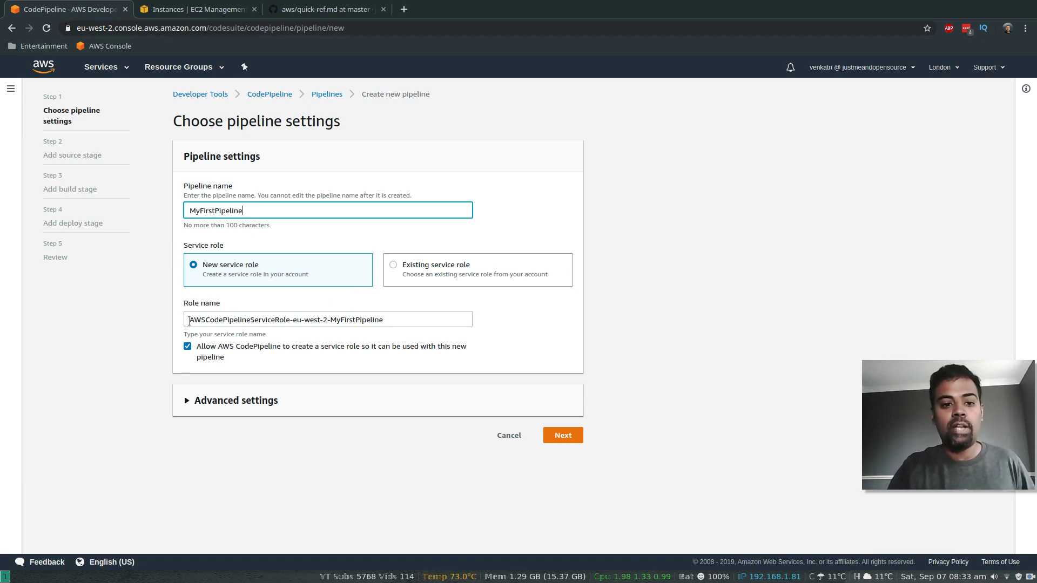
left_click_drag(399, 323, 185, 321)
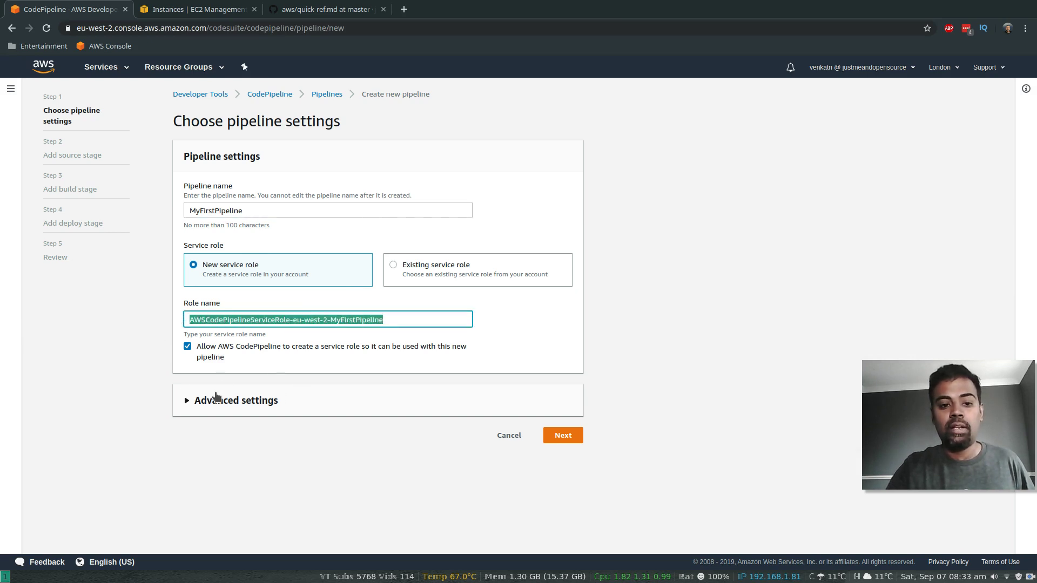
left_click(183, 404)
scroll(132, 408, "down", 2)
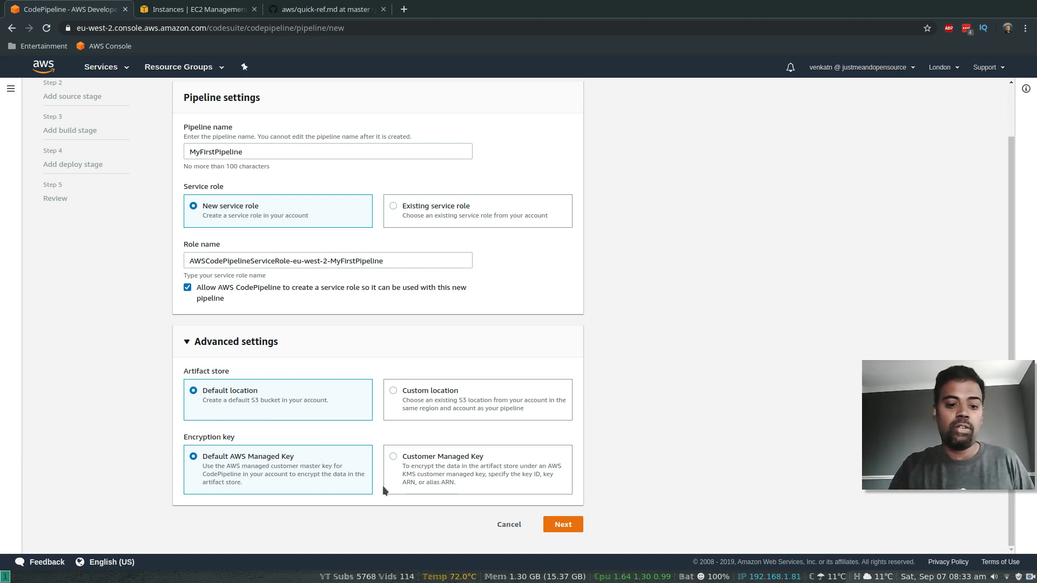
left_click(563, 525)
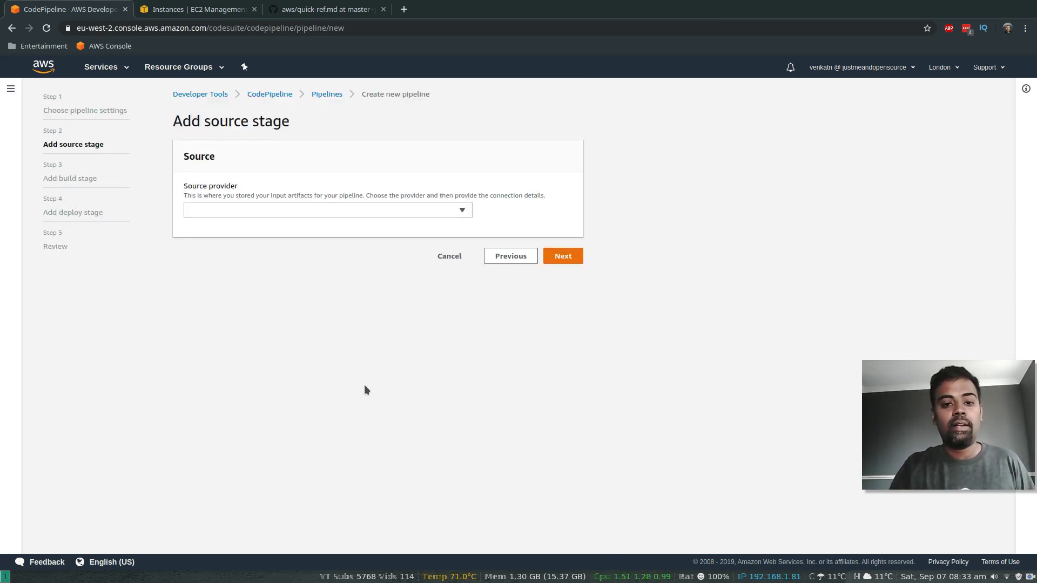
Step: Choose Amazon S3 as the source provider with the aws-codepipeline-demo-justme bucket
left_click(316, 210)
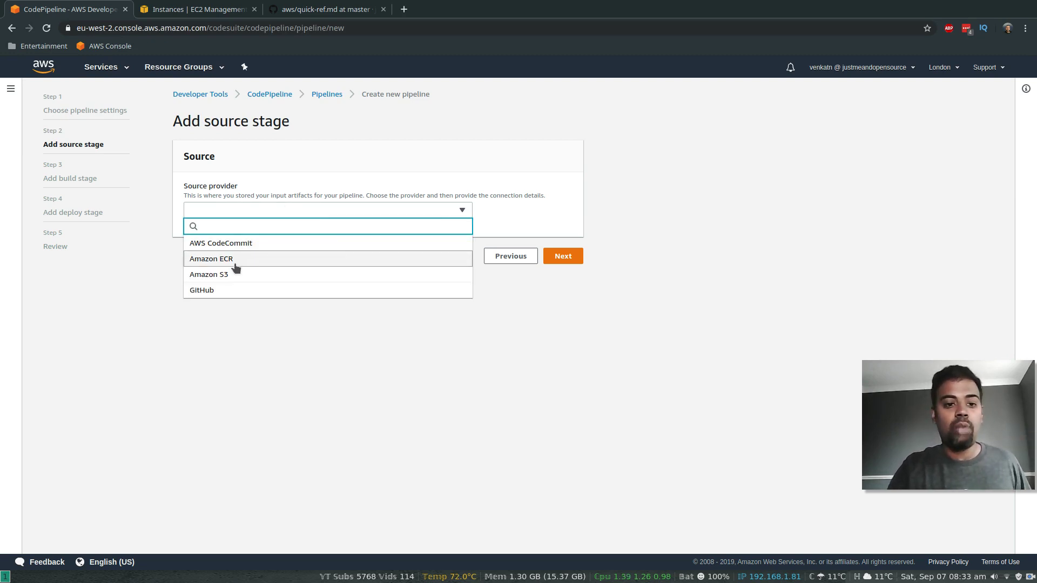
left_click(236, 277)
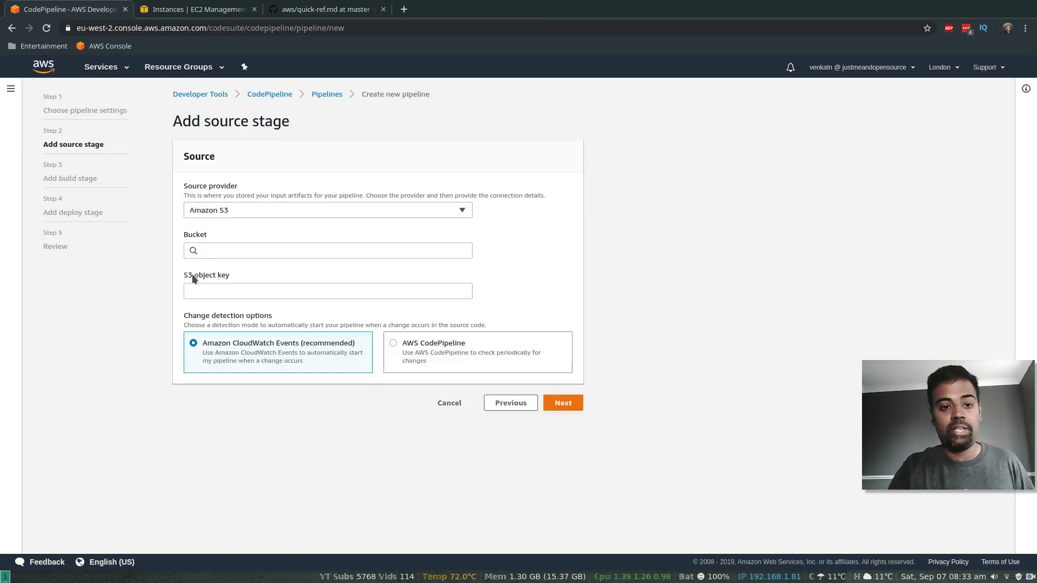
left_click(227, 248)
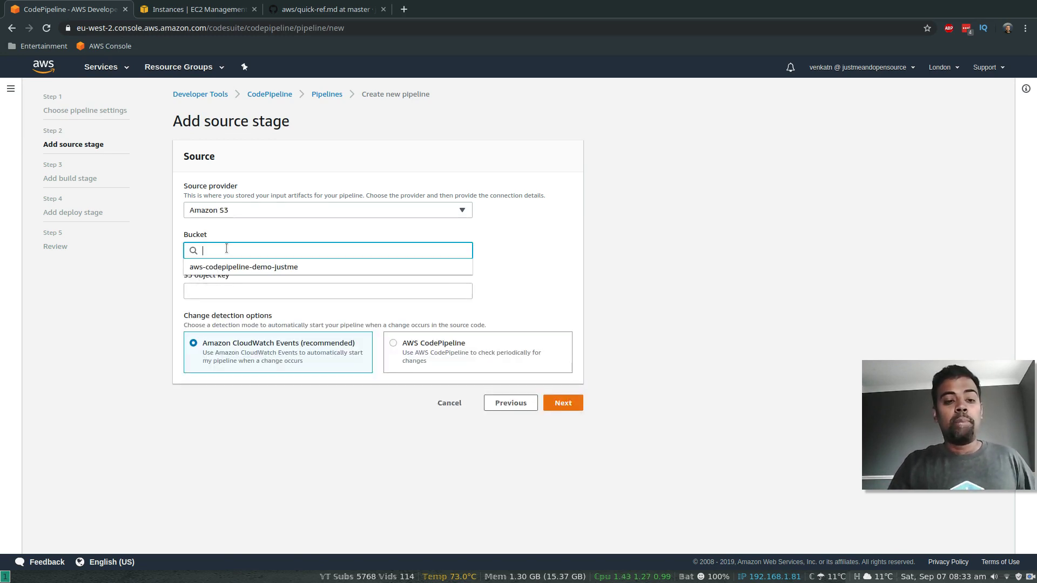
left_click(252, 269)
left_click(220, 289)
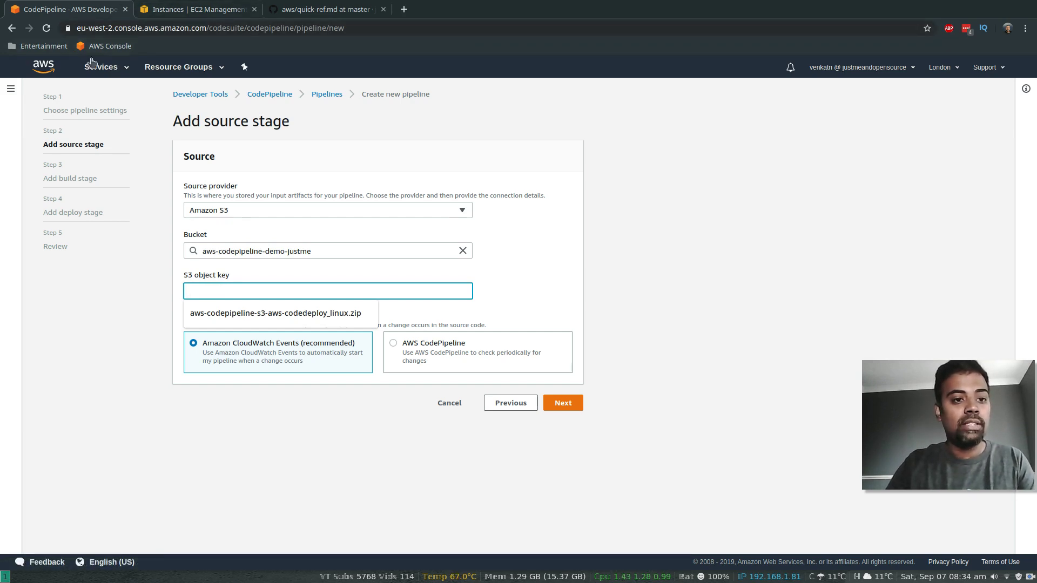
left_click(122, 70)
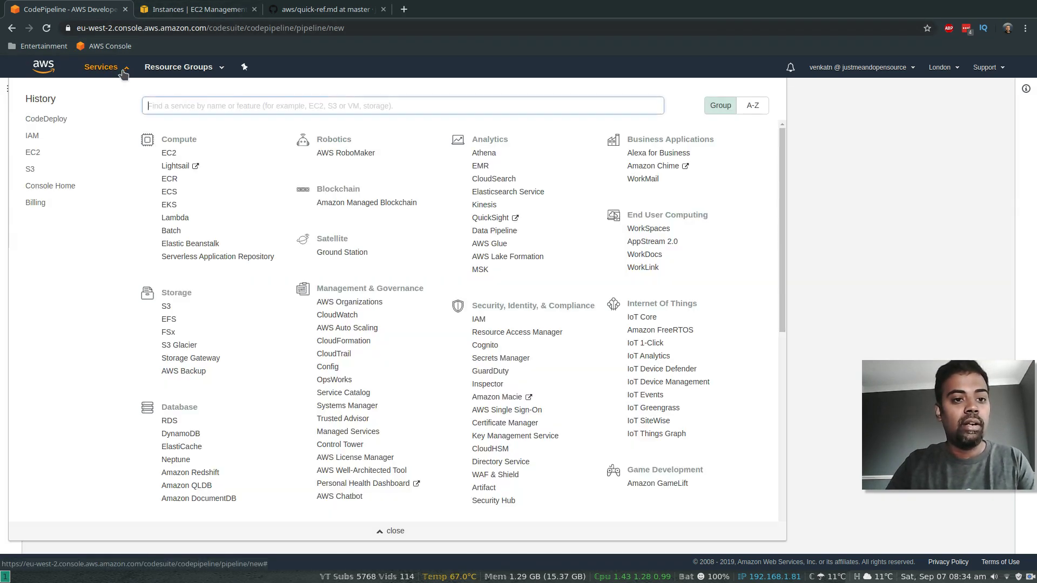
Step: Open S3 in a new tab and copy the SampleApp_Linux.zip object name from aws-codepipeline-demo-justme
right_click(31, 169)
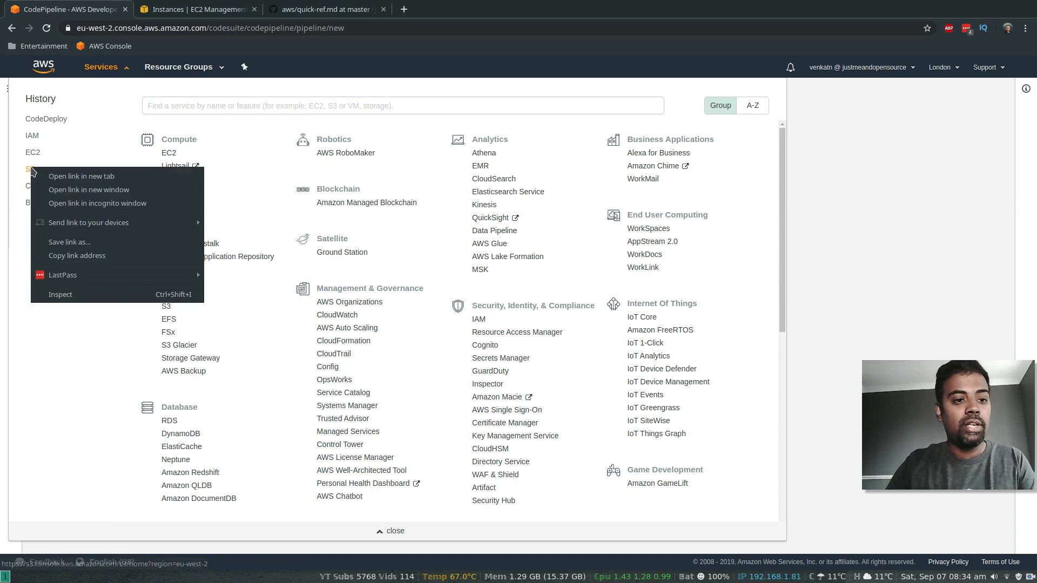
left_click(71, 177)
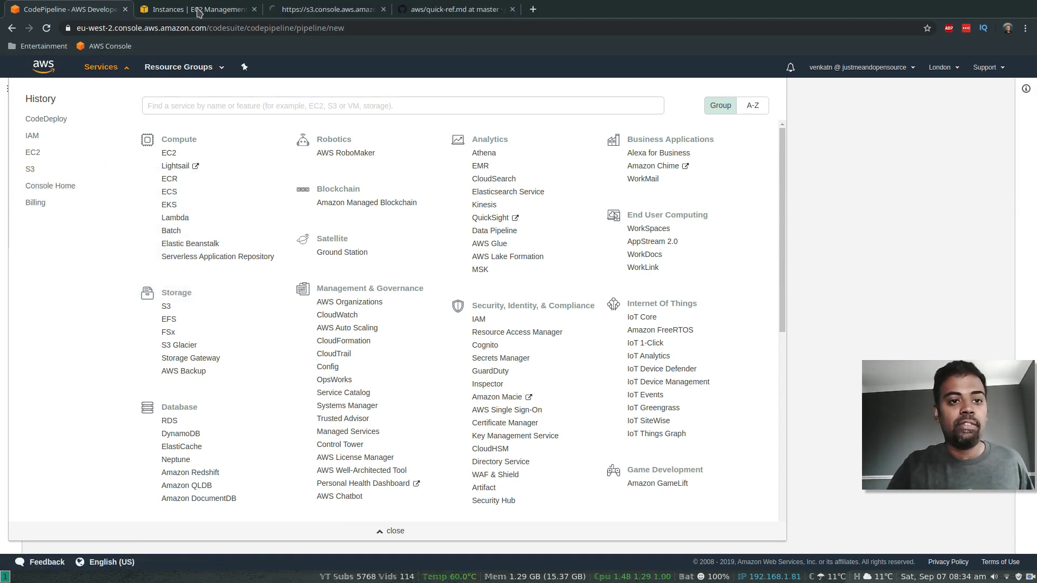
left_click(306, 10)
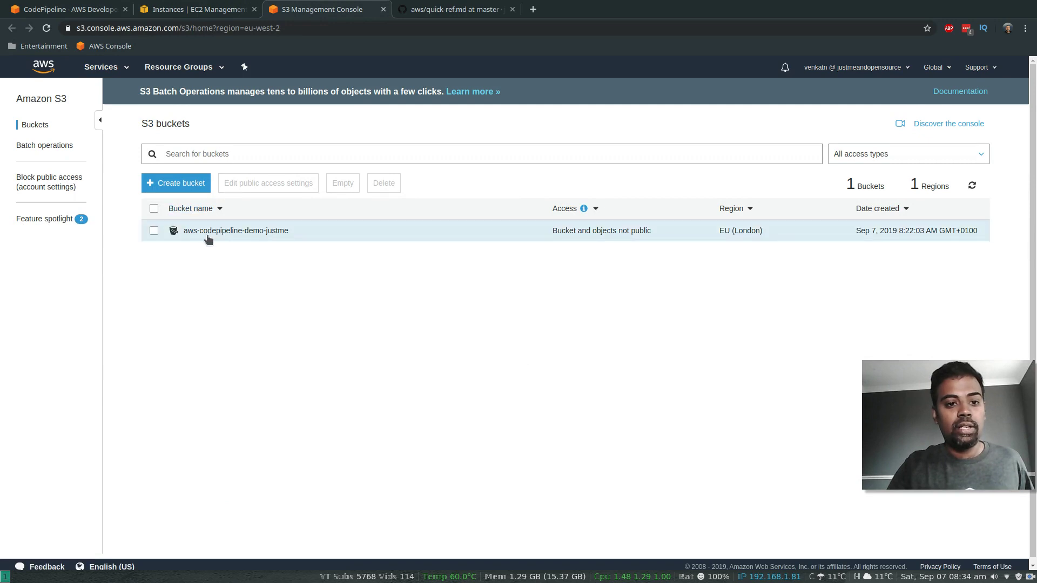
left_click(224, 231)
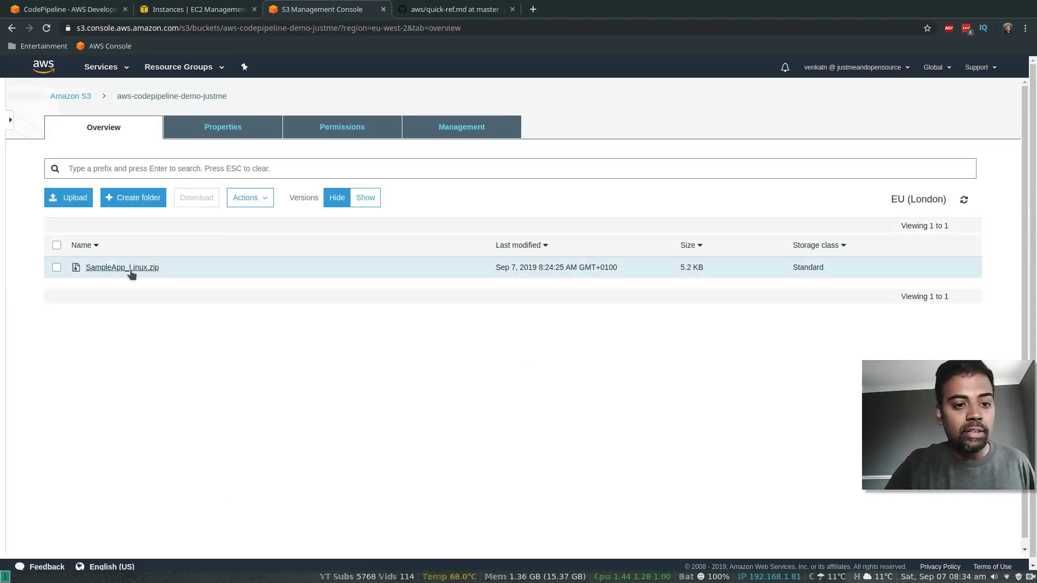
left_click(85, 268)
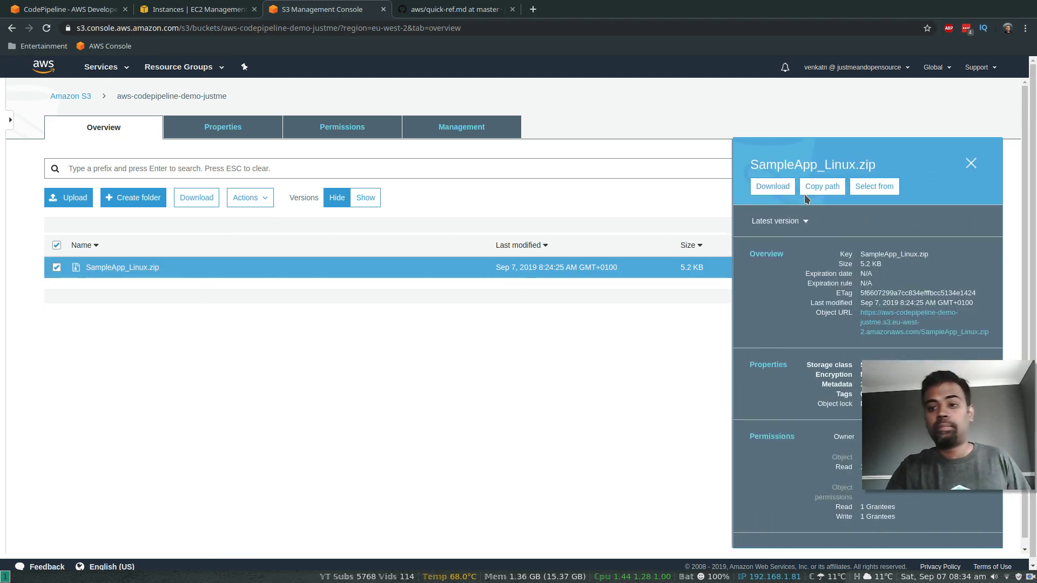
left_click_drag(753, 166, 873, 165)
key("ctrl+c")
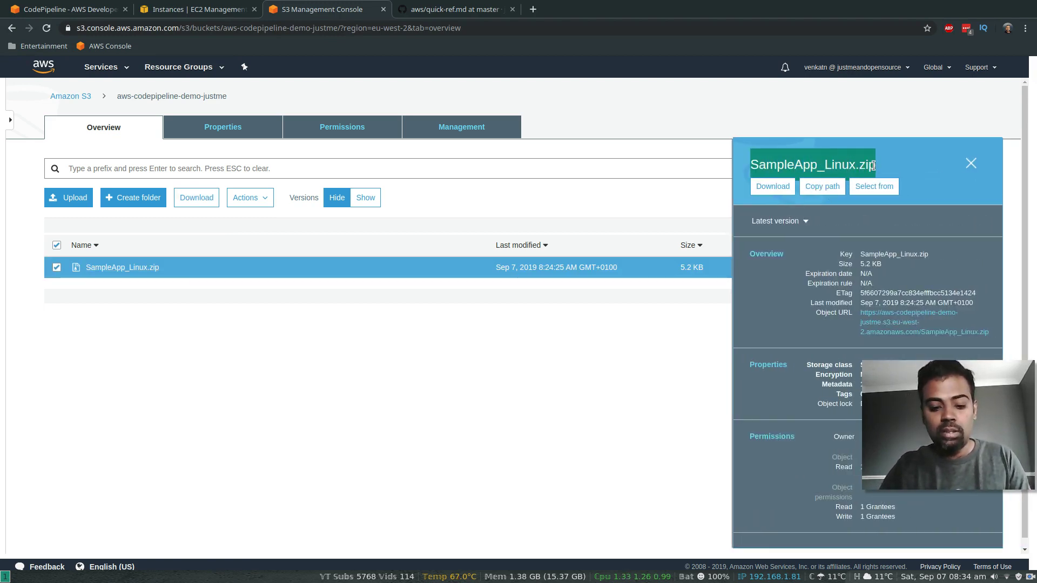
left_click(39, 9)
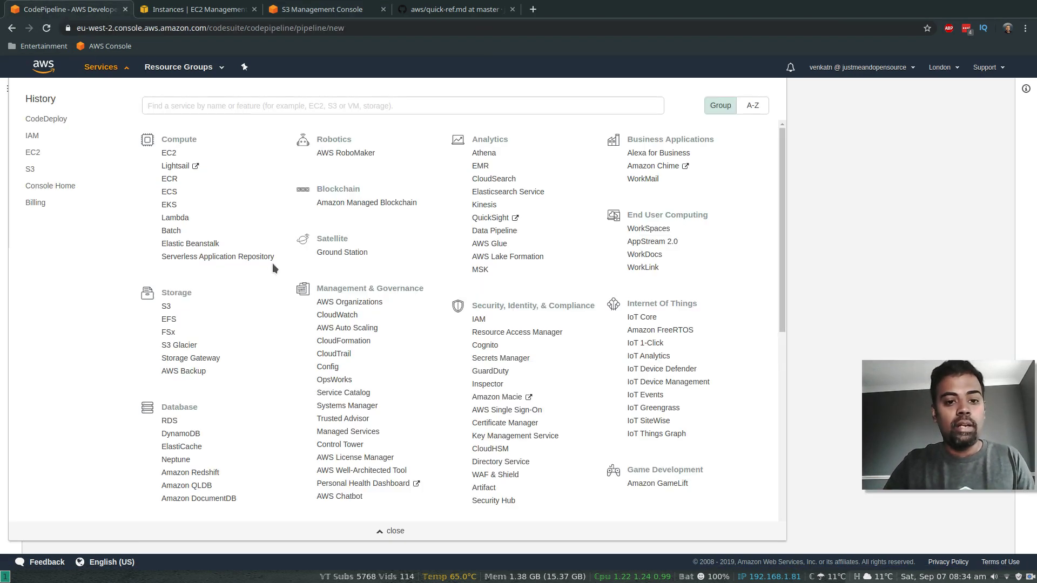
left_click(7, 250)
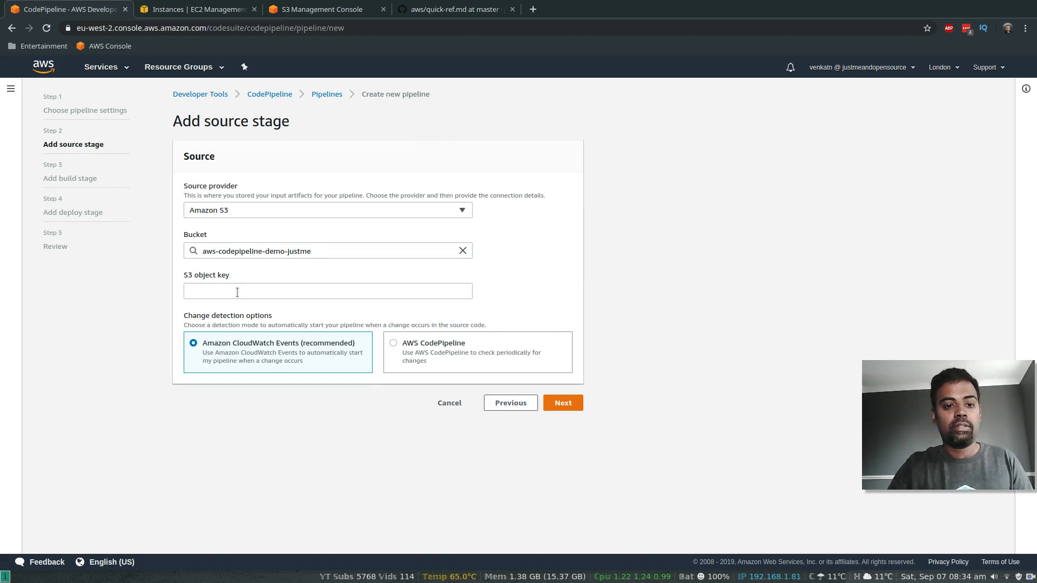
Step: Paste SampleApp_Linux.zip as the S3 object key and continue to the build stage
left_click(237, 292)
key("ctrl+v")
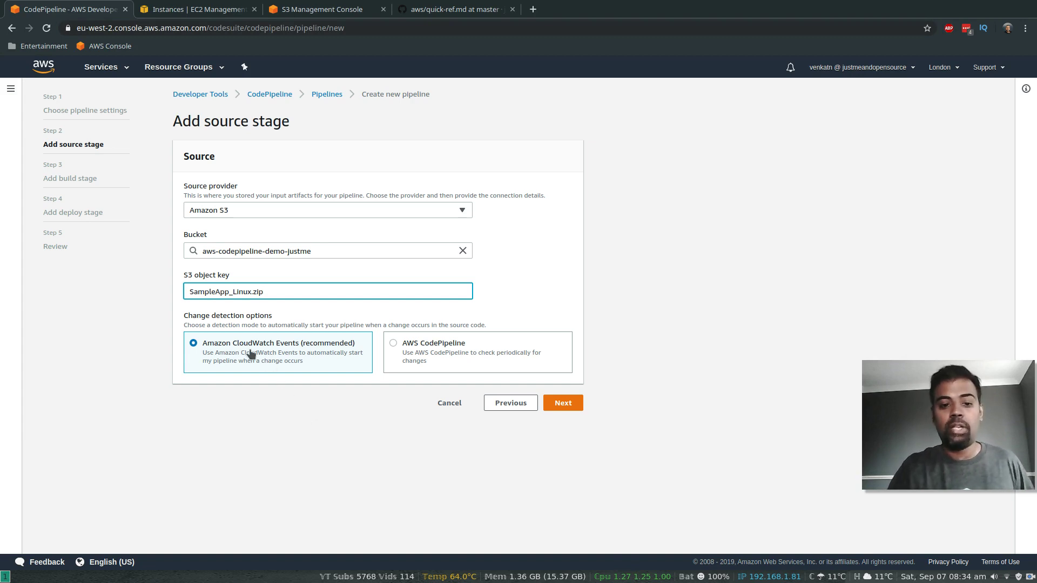
left_click(563, 403)
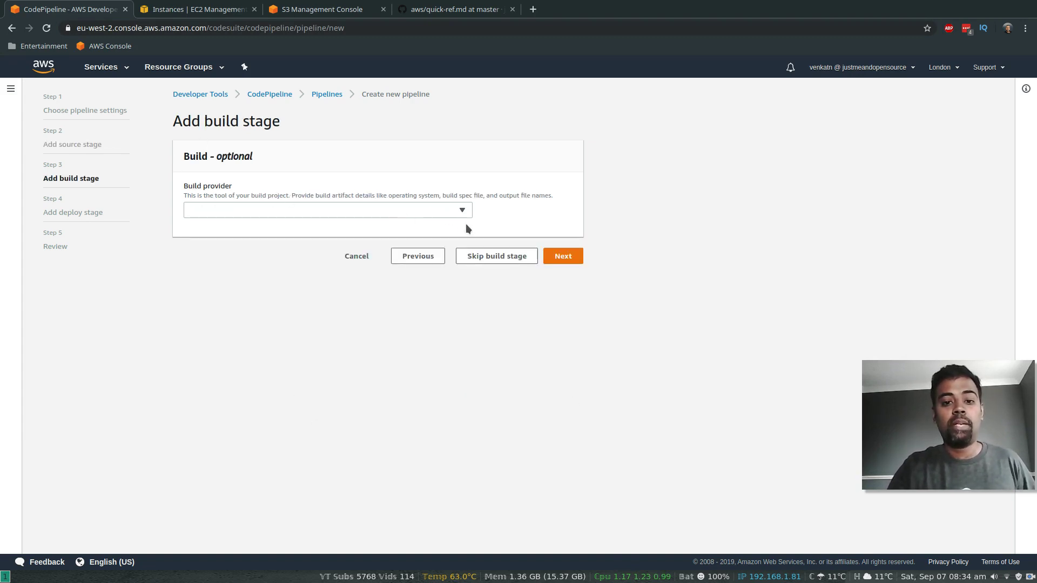
Step: Skip the build stage and deploy via AWS CodeDeploy to MyDemoApplication and MyDemoDeploymentGroup
left_click(497, 256)
left_click(652, 352)
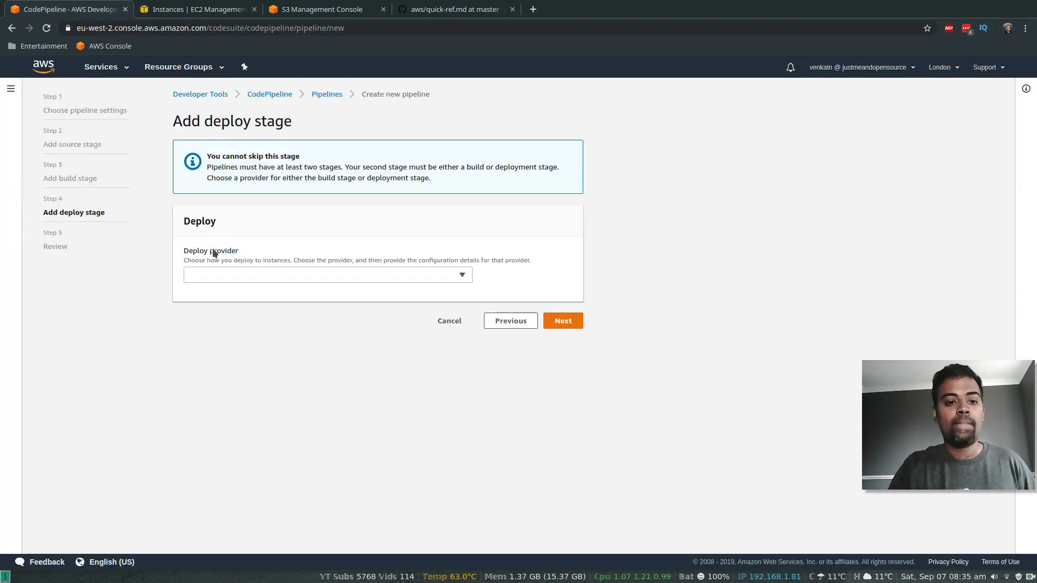
left_click(301, 277)
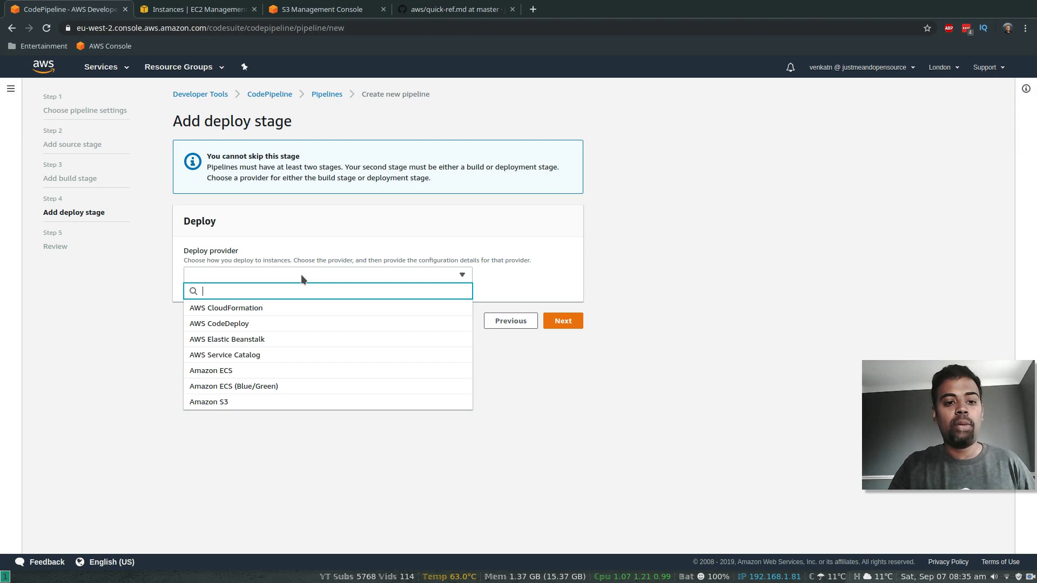
left_click(250, 325)
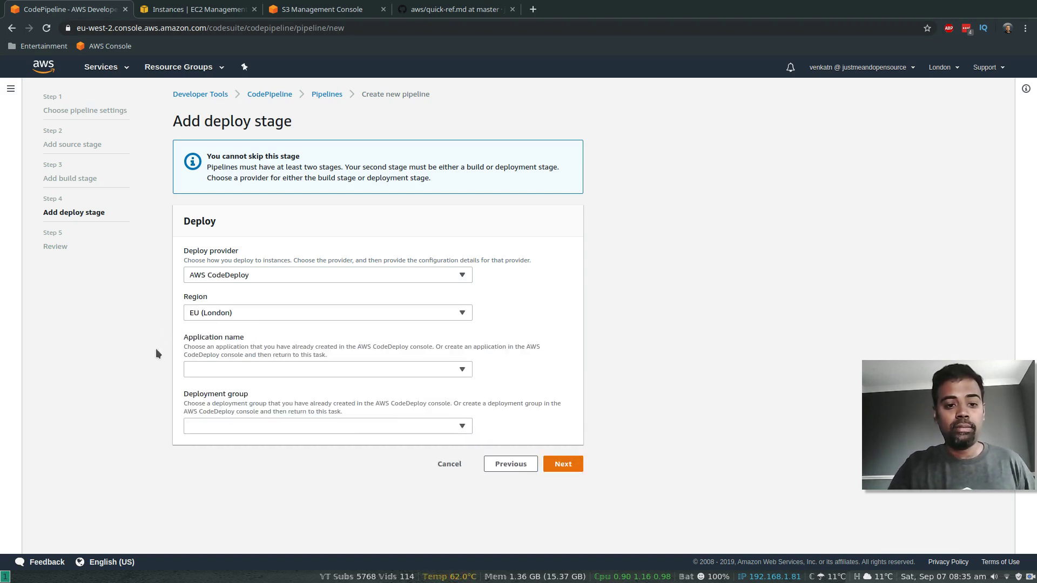
left_click(439, 368)
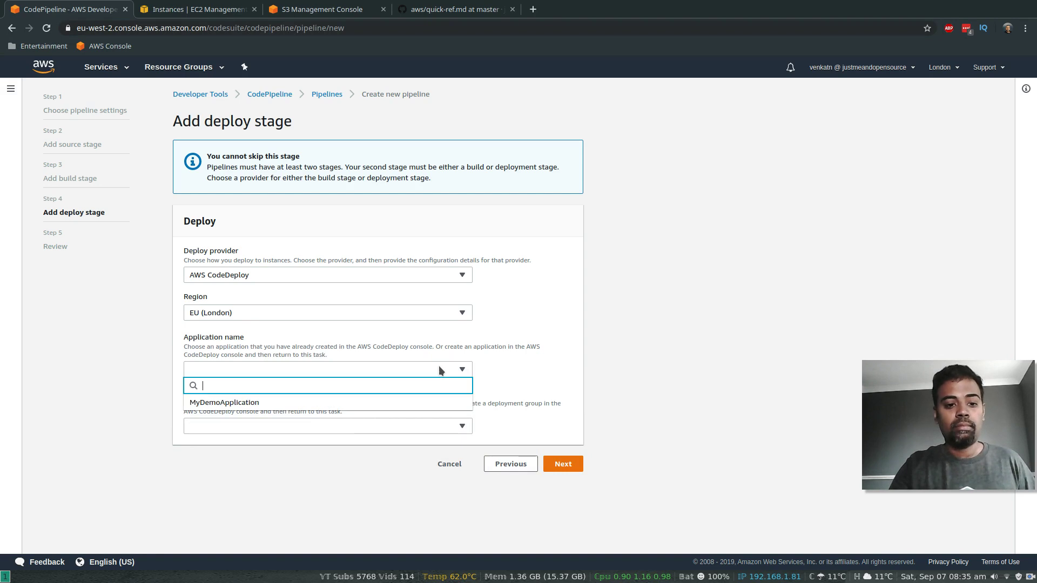
left_click(247, 404)
left_click(305, 424)
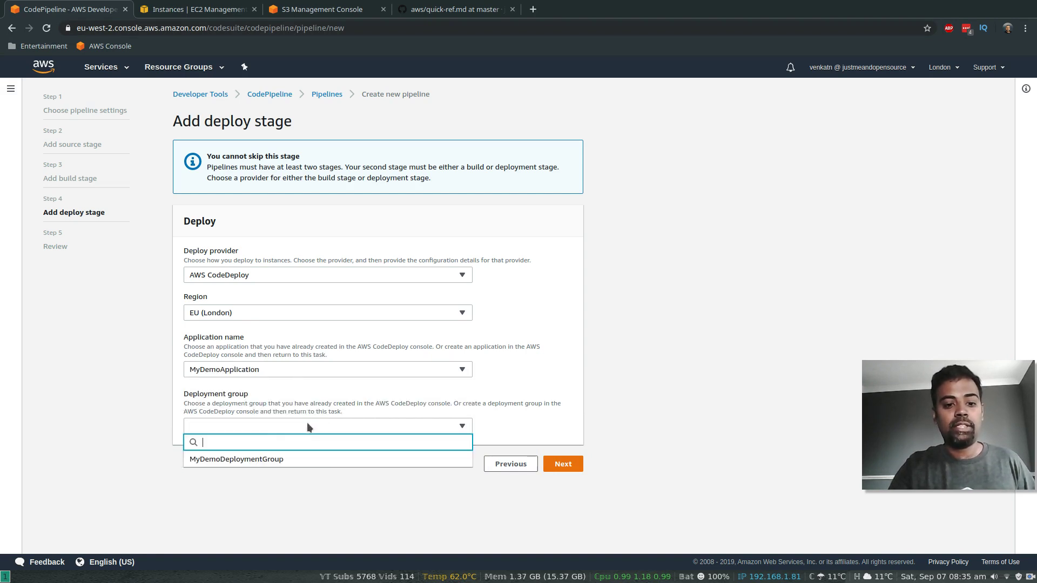
left_click(247, 459)
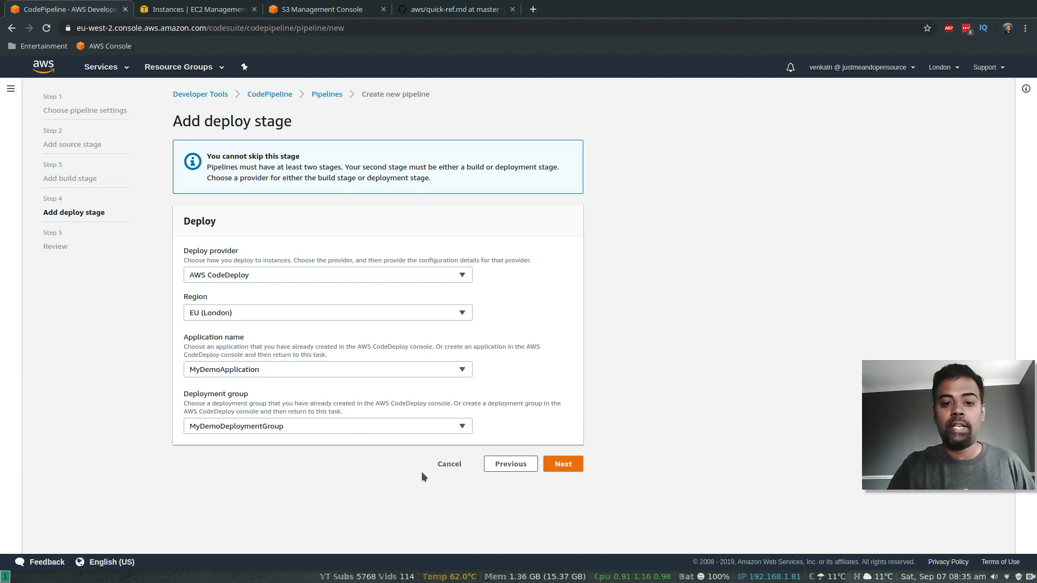
left_click(564, 465)
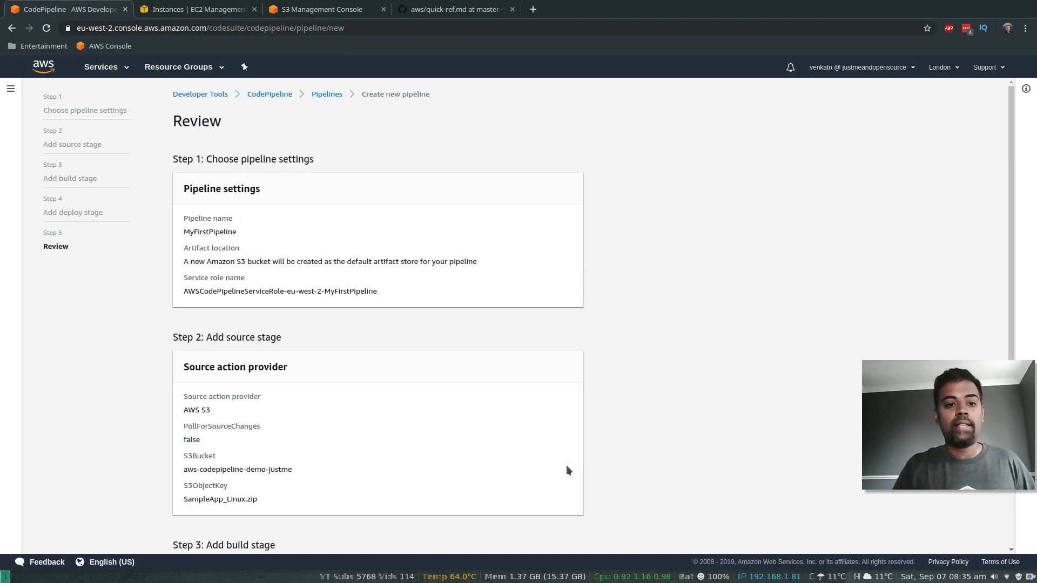
Step: Create the MyFirstPipeline pipeline from the Review page
scroll(684, 463, "down", 5)
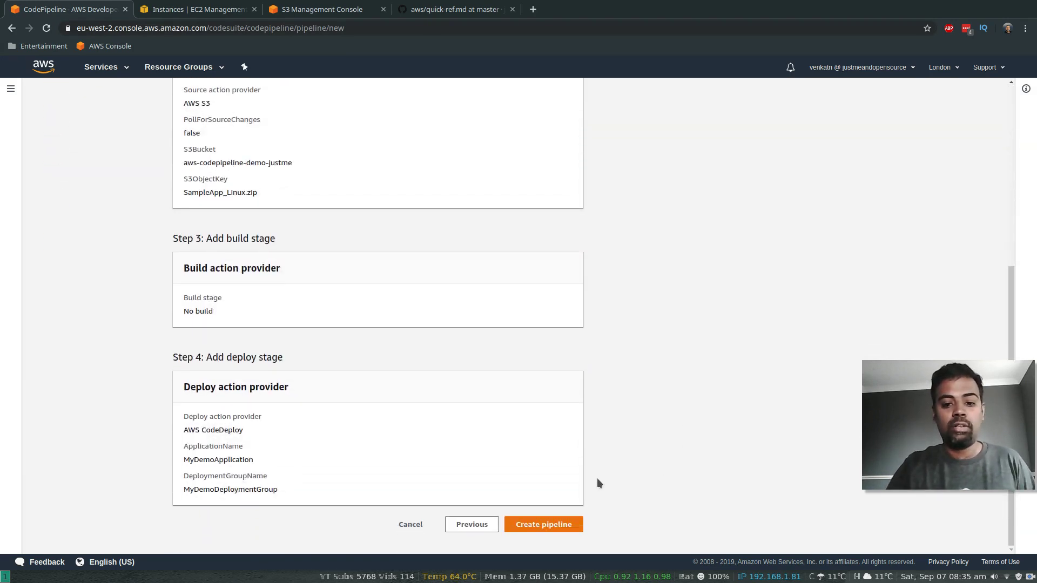
left_click(535, 525)
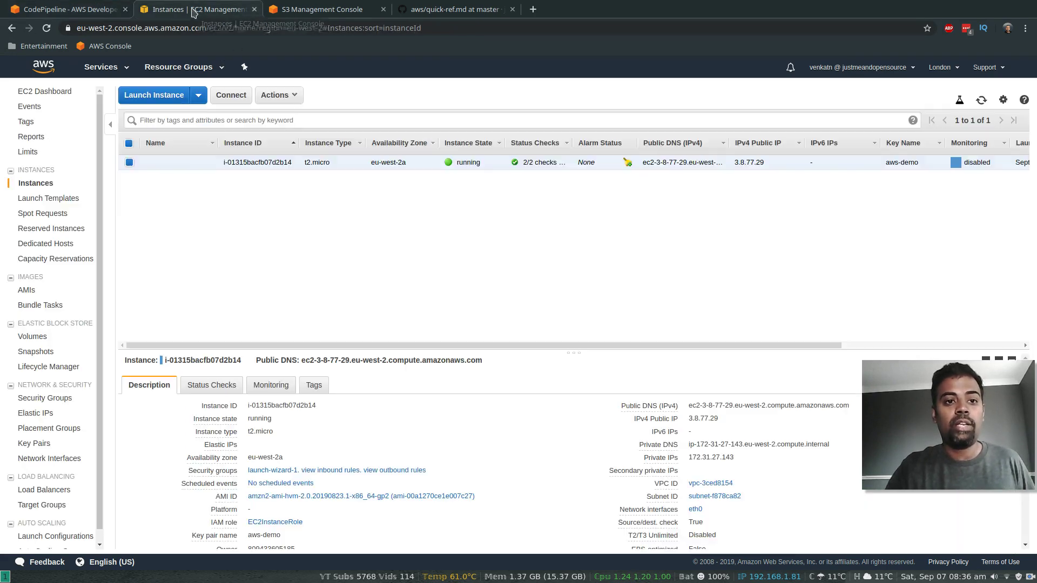
Step: Copy the EC2 instance's public DNS name and check MyFirstPipeline's deploy stage succeeded
left_click(194, 11)
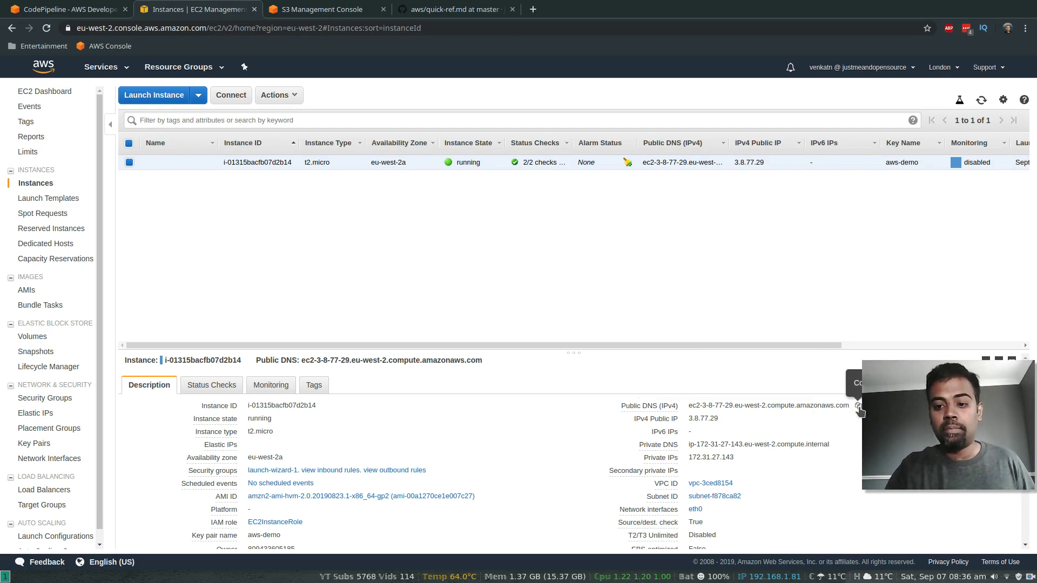
left_click(858, 406)
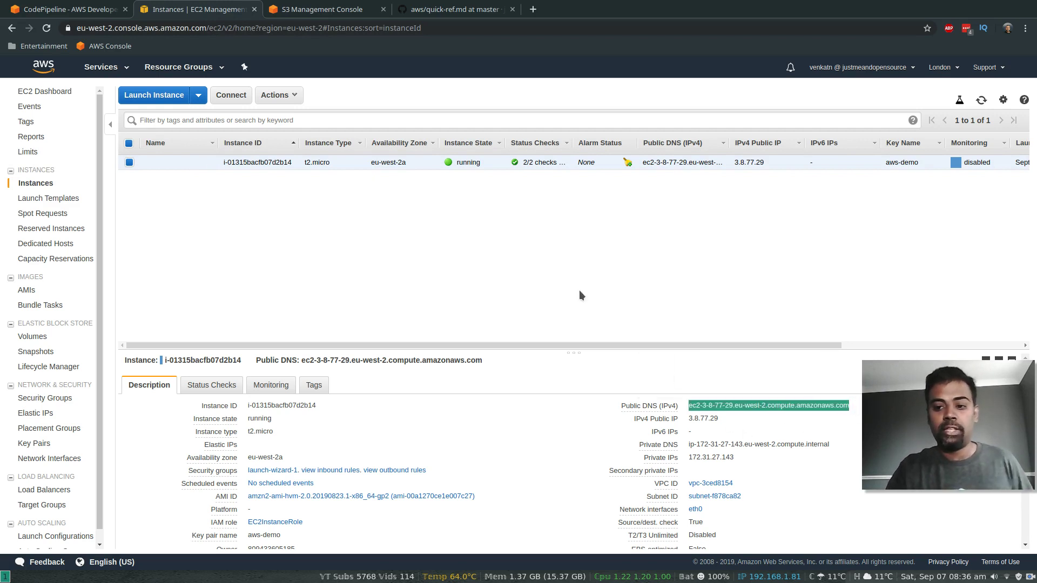
left_click(51, 10)
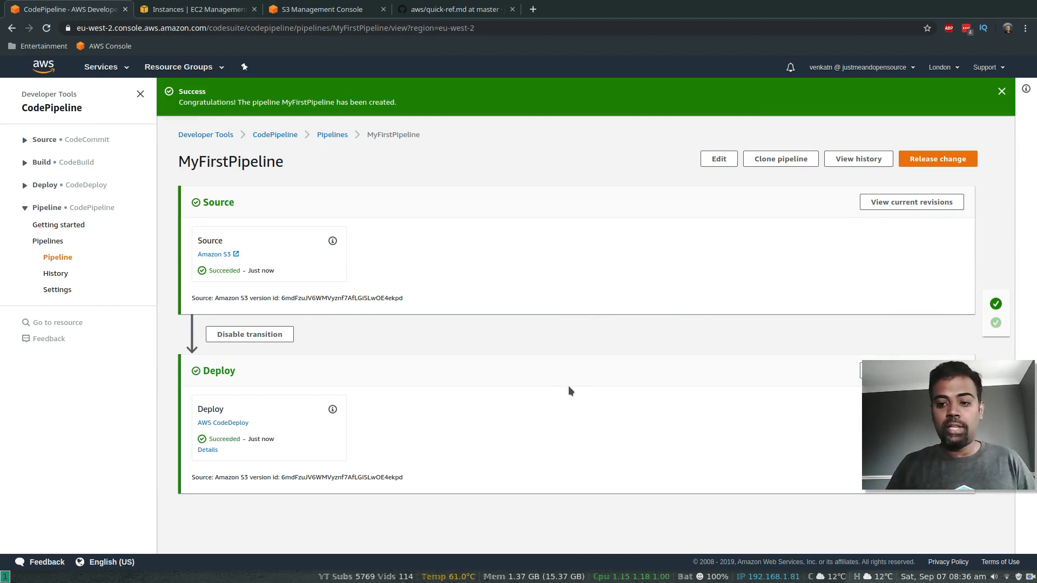
left_click(533, 9)
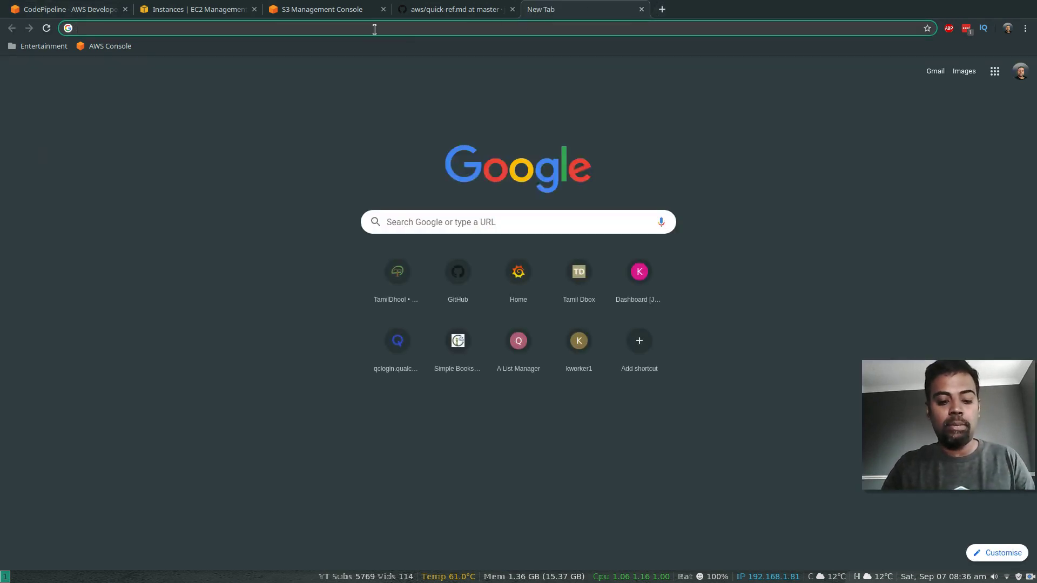
Step: Load the instance's public DNS address to see the sample Congratulations page
key("ctrl+v")
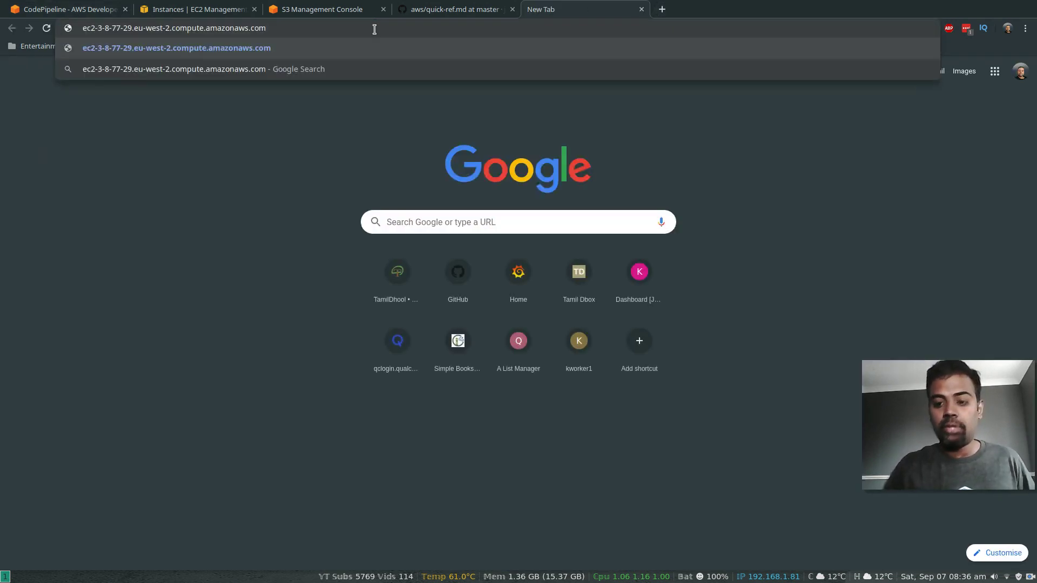
key("Return")
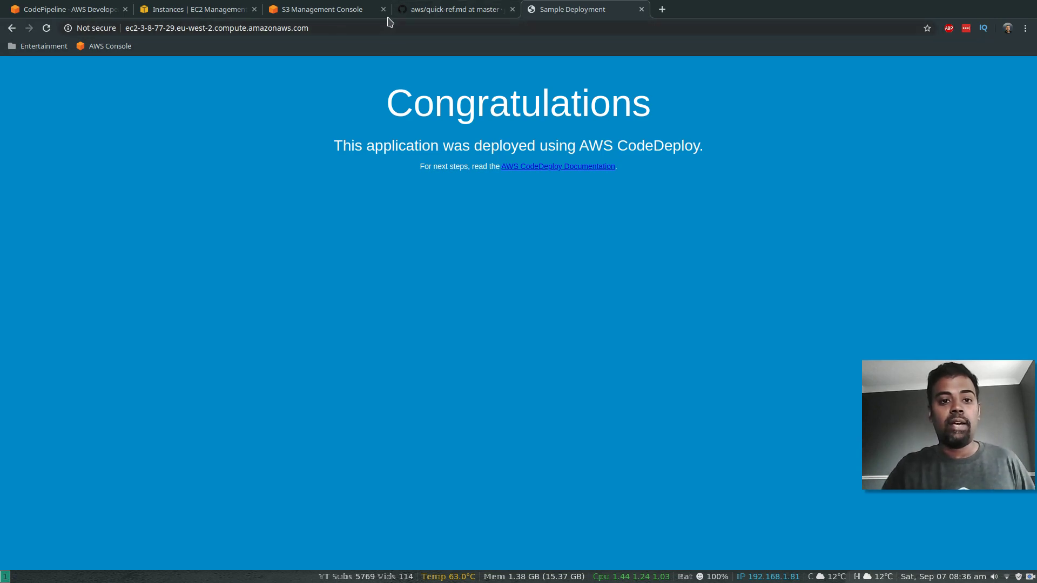
left_click(96, 11)
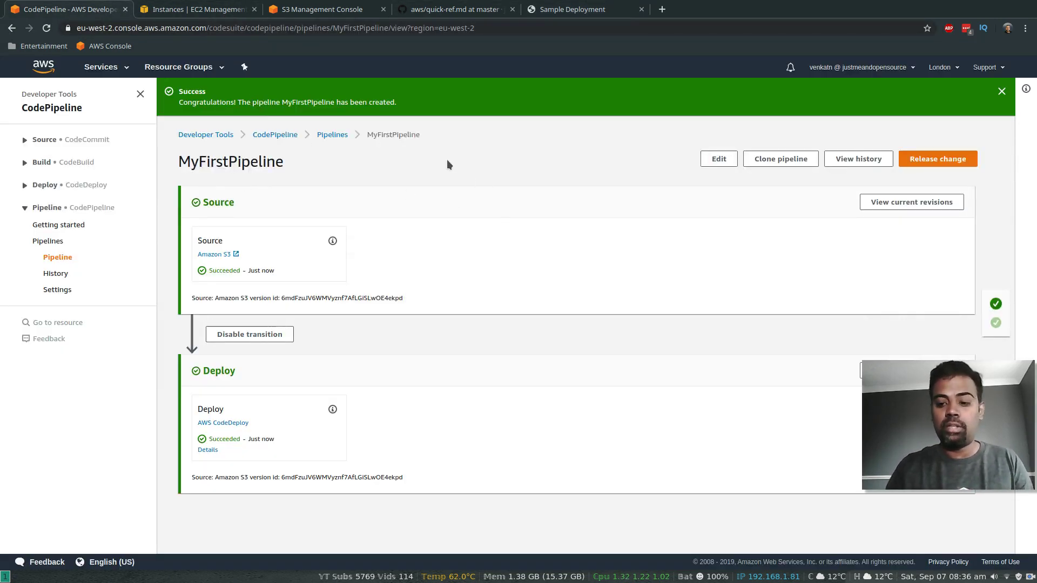
Step: Open a terminal, move into Downloads and list its files
key("super+Return")
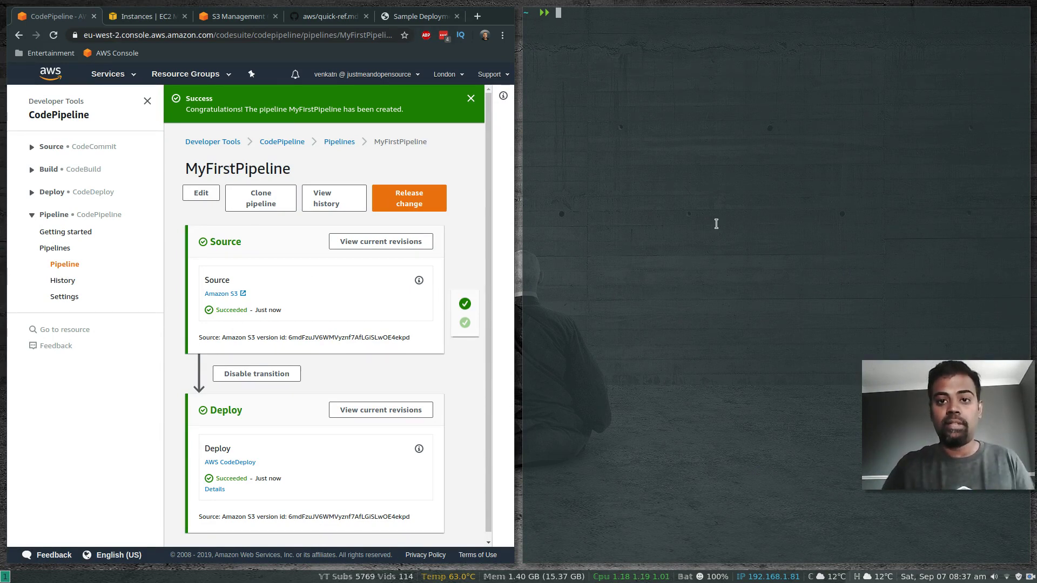
type("cd Downloads")
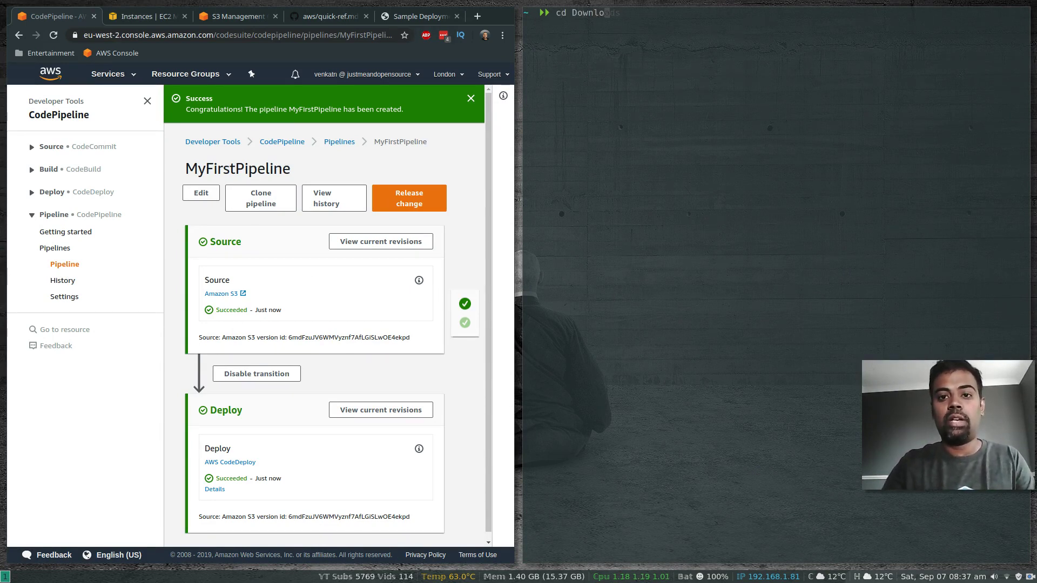
key("Return")
type("ls")
key("Return")
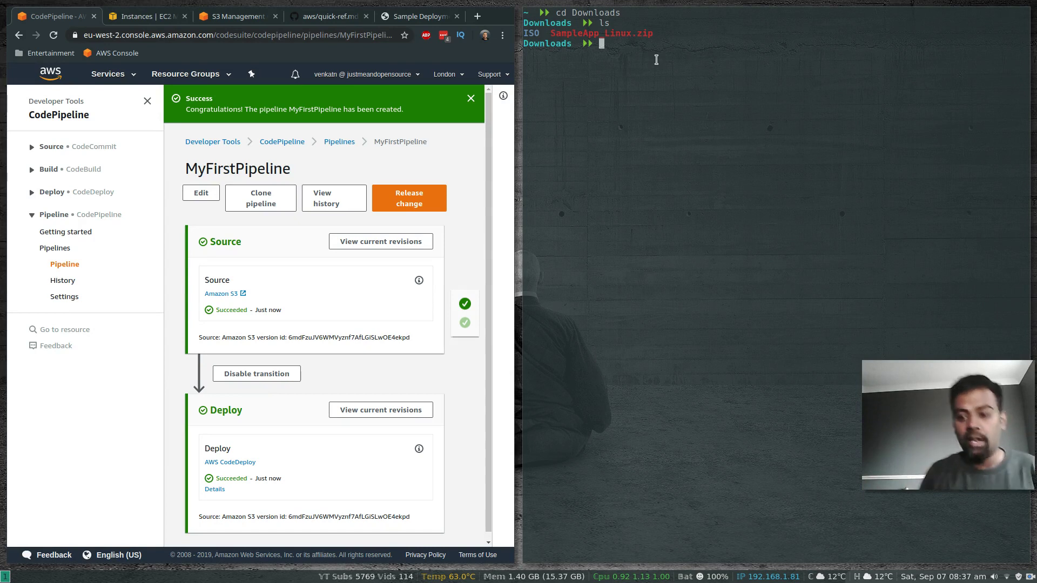
Step: Create a samples folder and unzip ../SampleApp_Linux.zip into it
type("mkd")
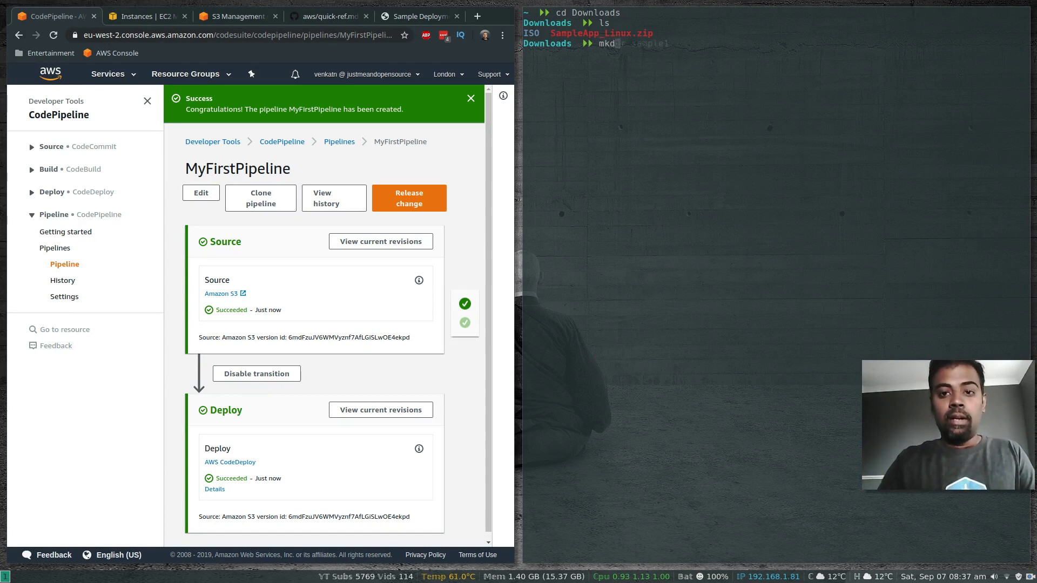
type("ir samples")
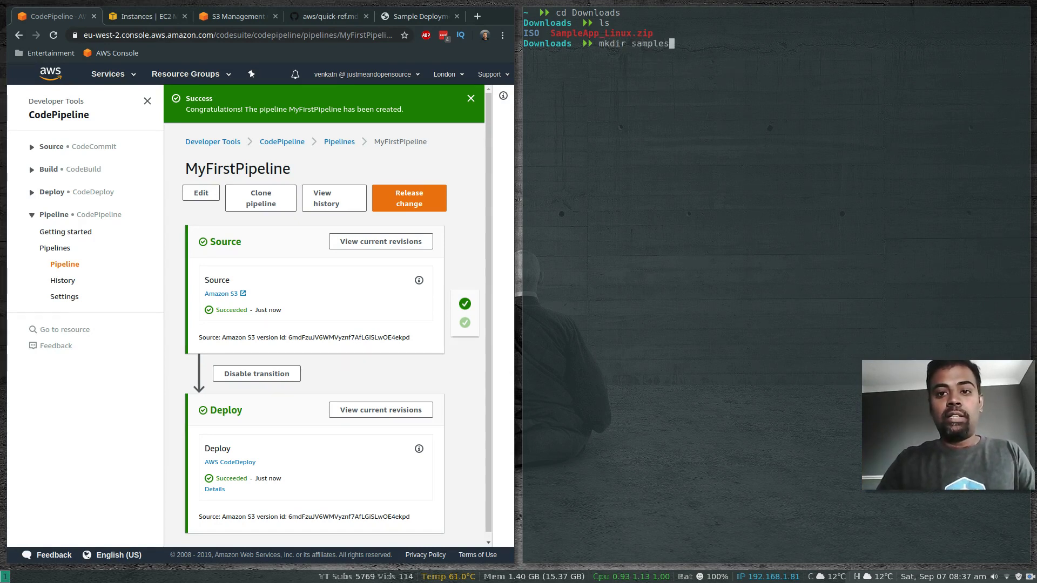
key("Return")
type("cd s")
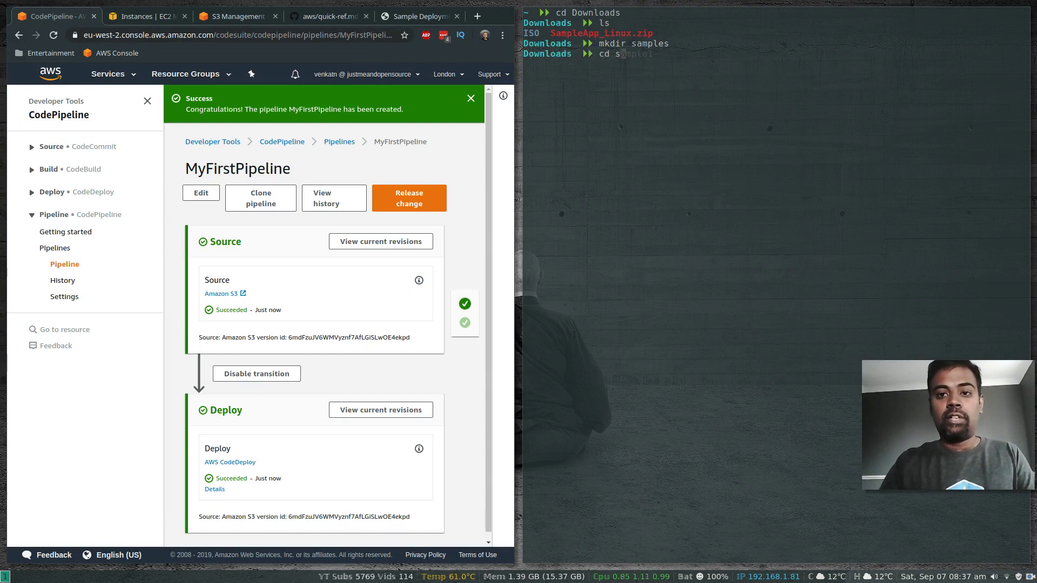
type("amples")
key("Return")
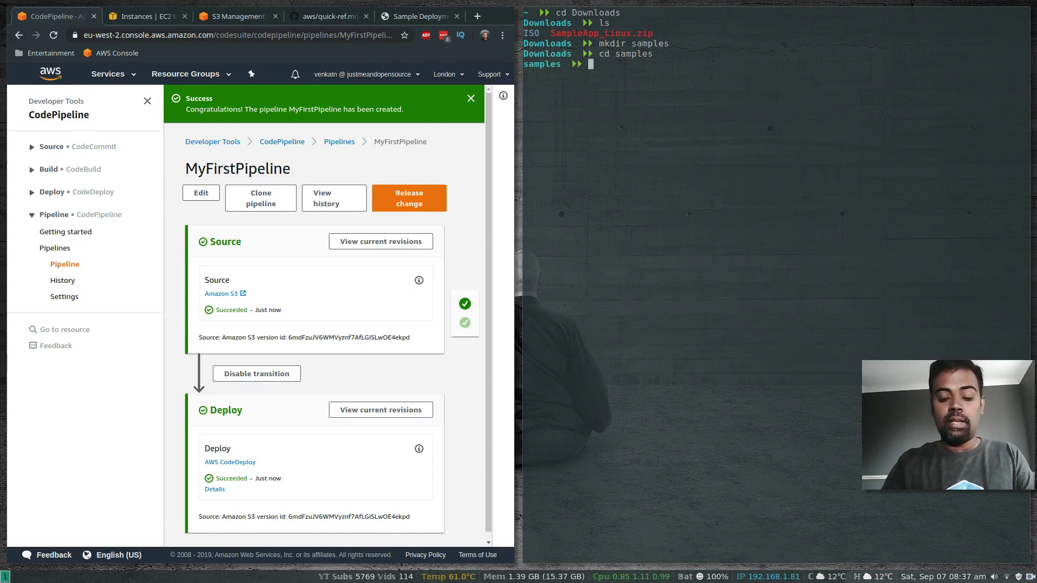
type("unzip ")
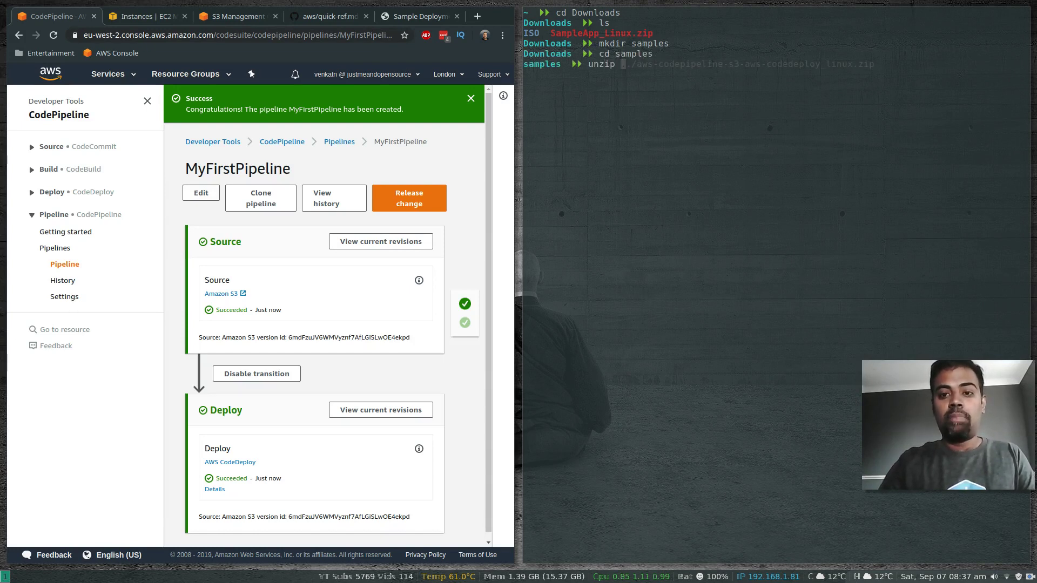
type("../Sample")
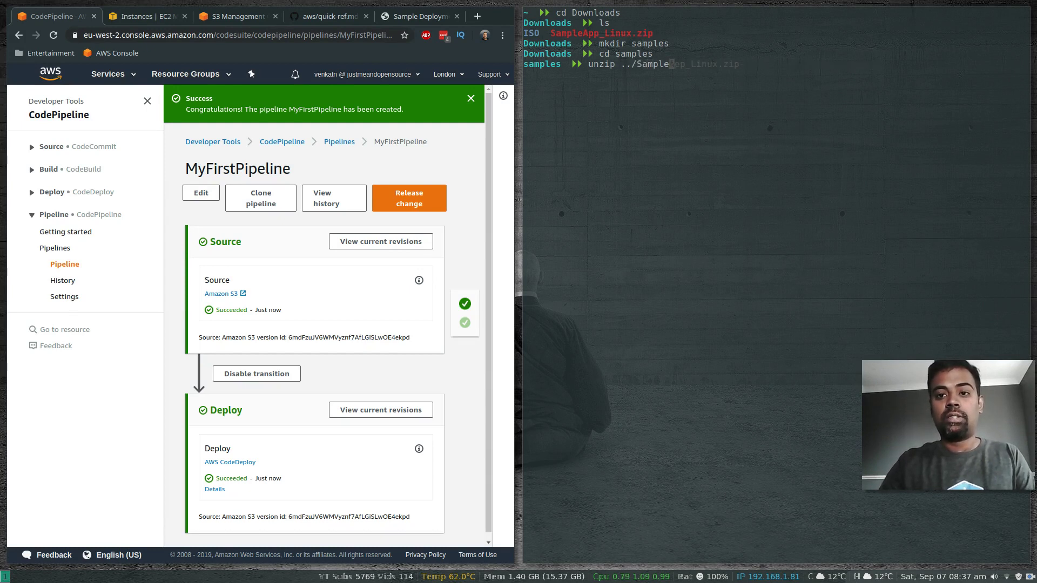
type("A")
key("Tab")
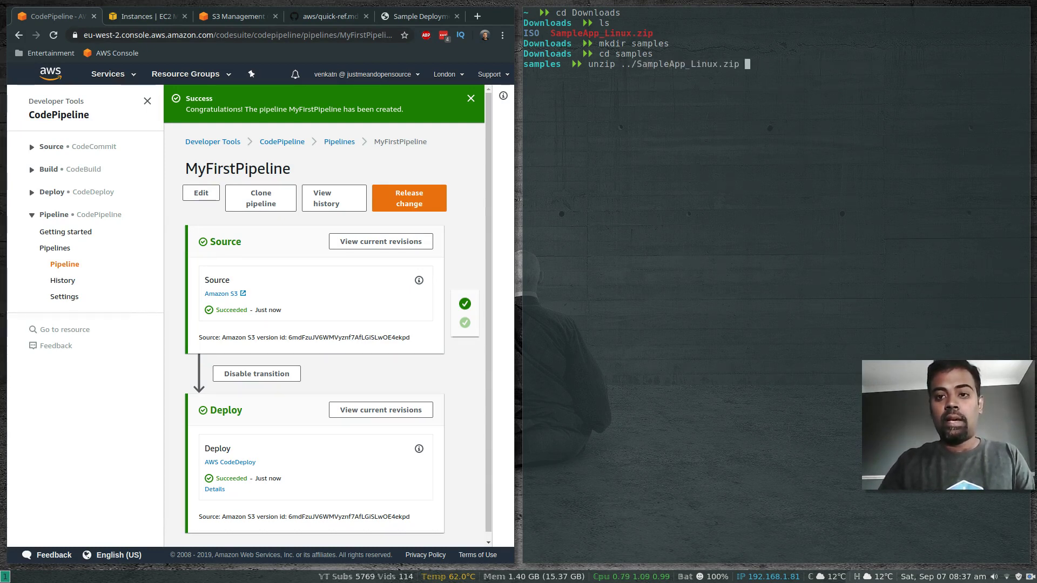
key("Return")
Step: List the extracted sample files and open index.html in vim
type("ls")
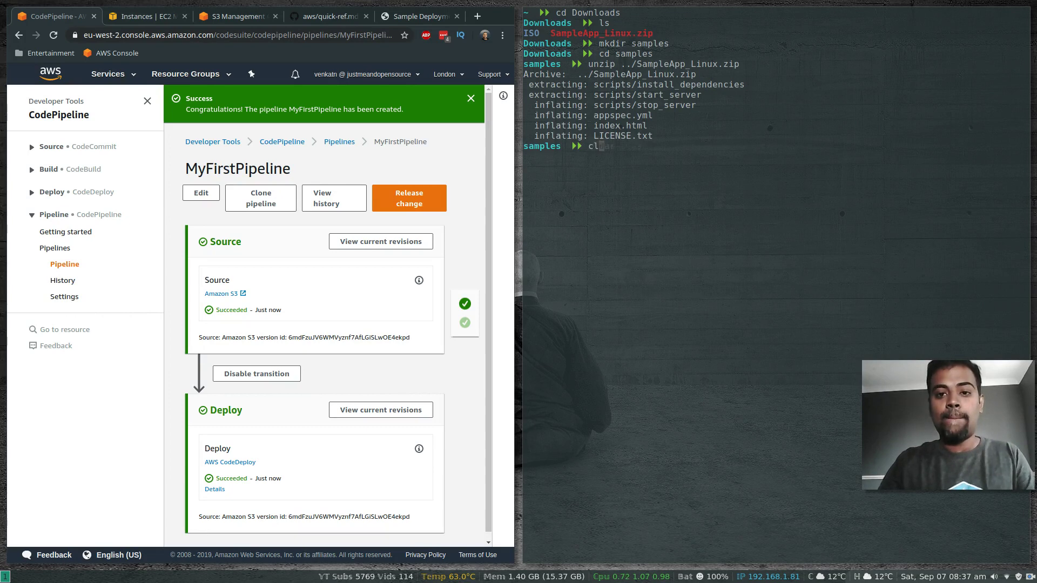
key("ctrl+l")
key("Return")
type("v")
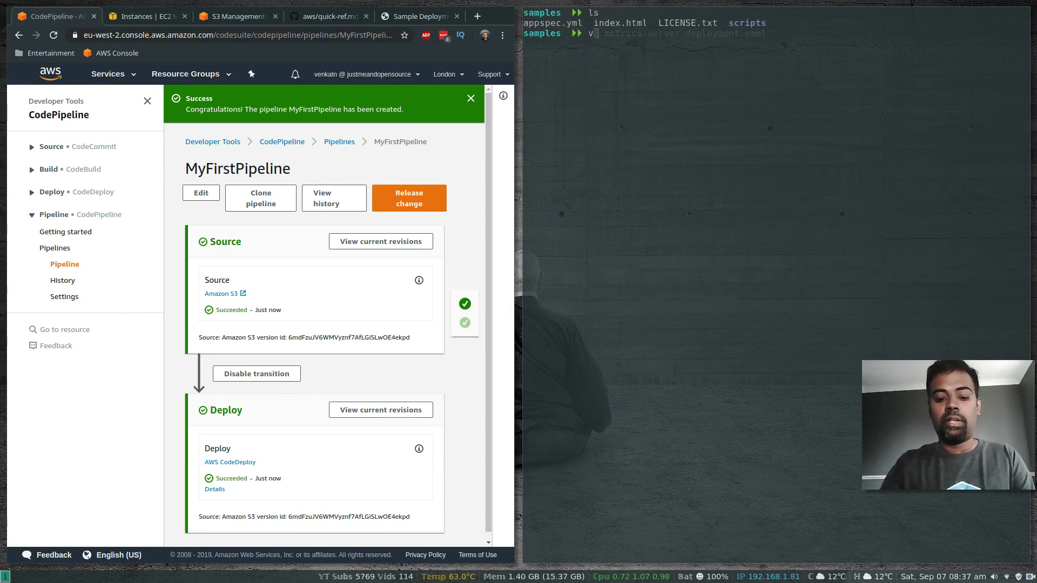
type("i index.html")
key("Return")
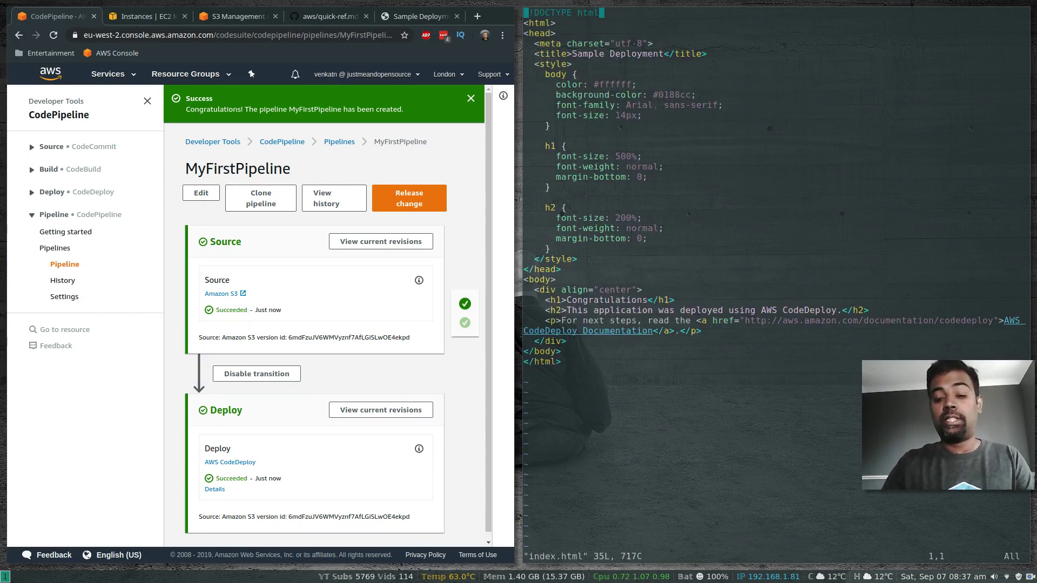
Step: Replace the Congratulations heading with 'Wow.. You did it!!!!' and save with :wq
key("j")
key("j")
key("j")
key("j")
key("j")
key("j")
key("j")
key("j")
key("j")
key("j")
key("j")
key("j")
key("j")
key("j")
key("j")
key("j")
key("j")
key("j")
key("j")
key("j")
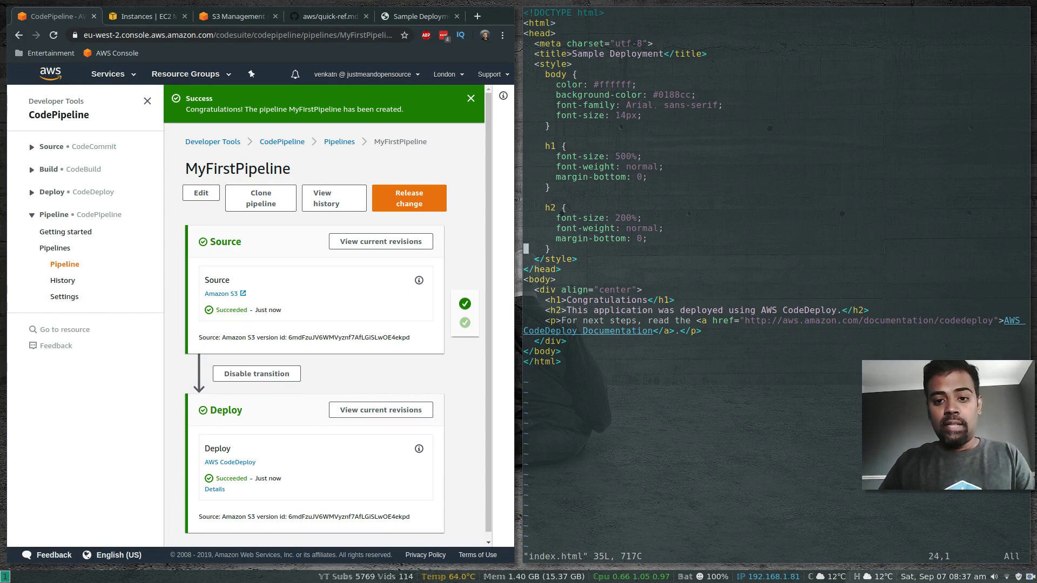
key("A")
key("Left")
key("Left")
key("Left")
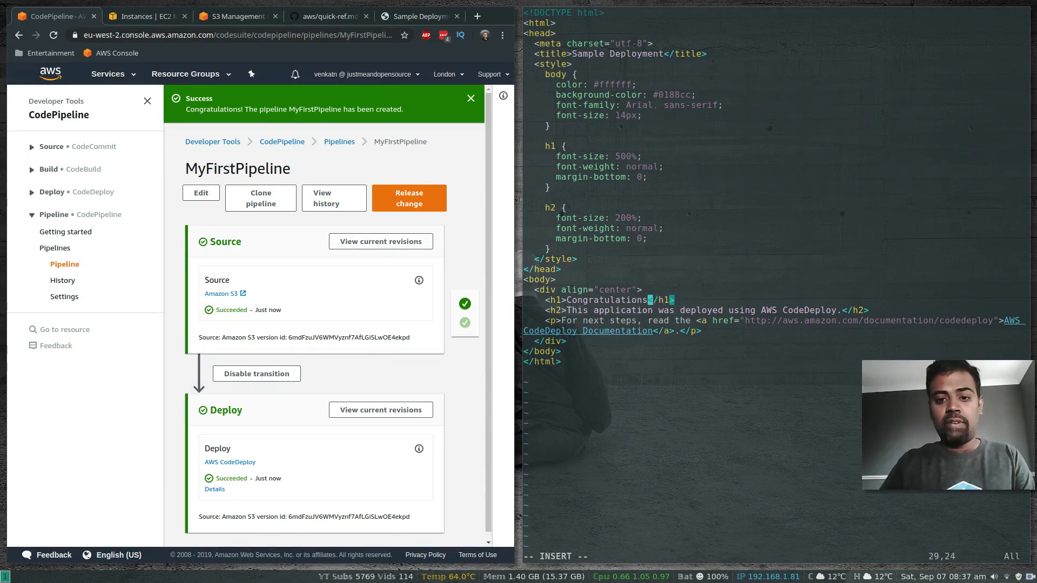
key("BackSpace")
key("BackSpace")
key("BackSpace")
key("BackSpace")
key("BackSpace")
key("BackSpace")
key("BackSpace")
key("BackSpace")
key("BackSpace")
key("BackSpace")
key("BackSpace")
key("BackSpace")
key("BackSpace")
key("BackSpace")
key("BackSpace")
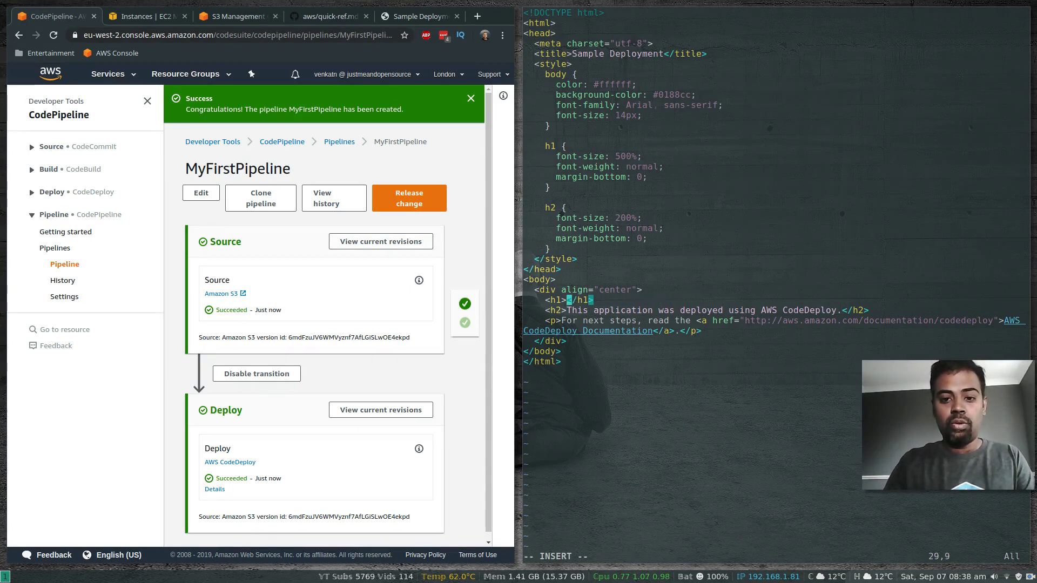
type("Wow")
type(".. You did ")
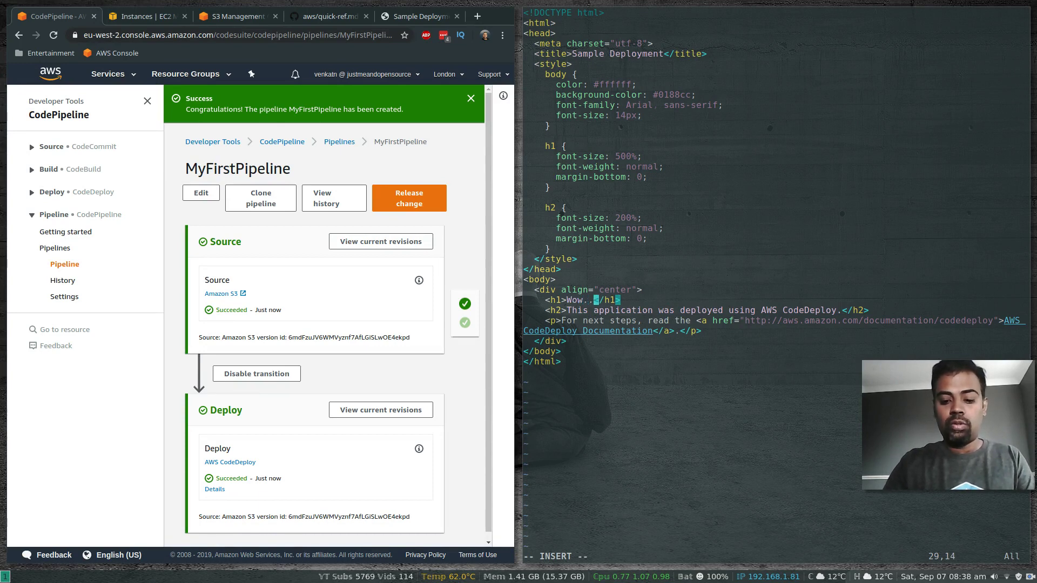
type("it!!!!")
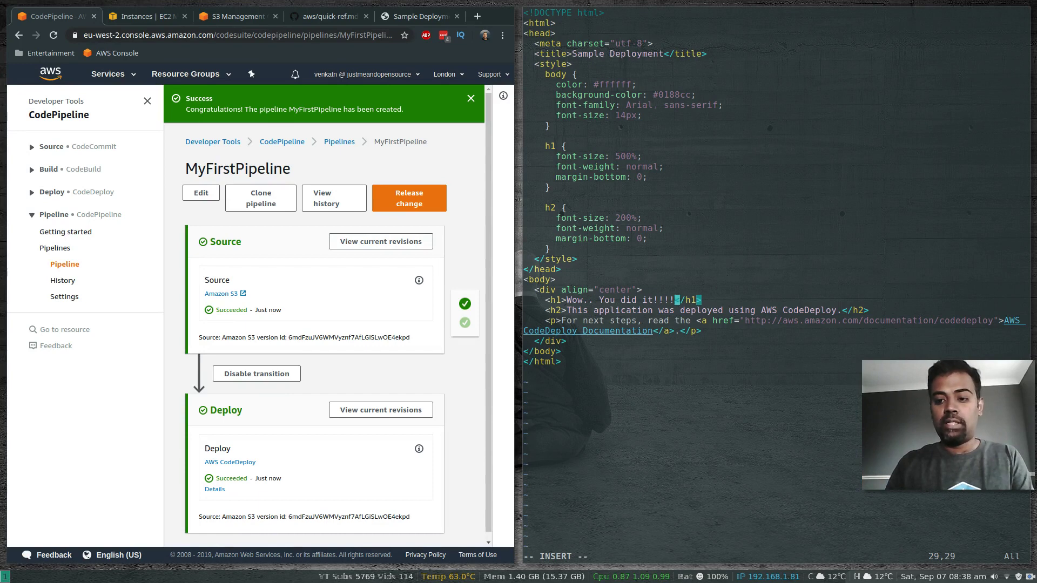
key("Escape")
type(":wq")
key("Return")
type("ls")
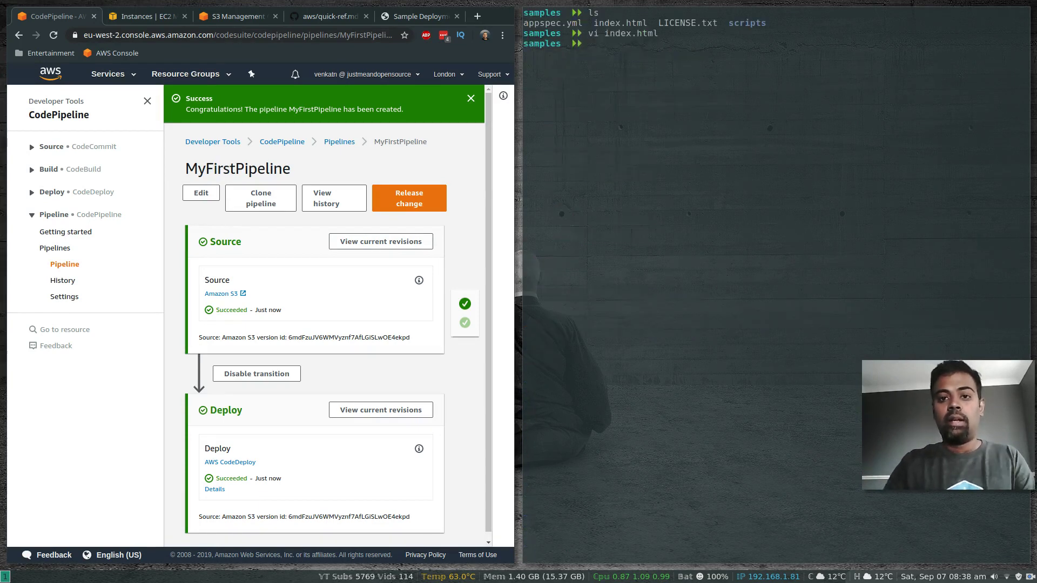
key("Return")
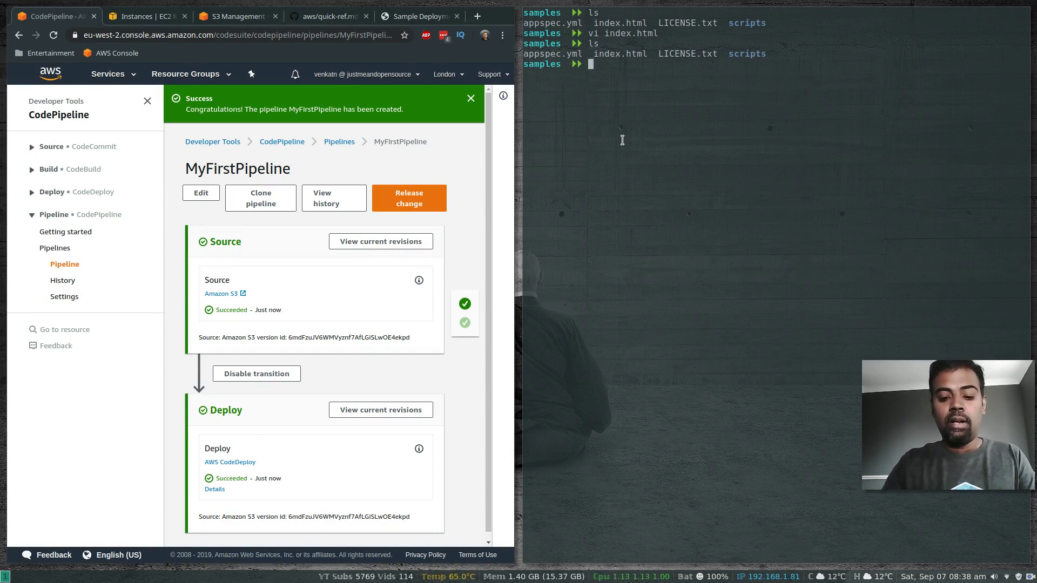
Step: Zip all sample files into ../sample.zip and move up to Downloads to list it
type("zip -r ")
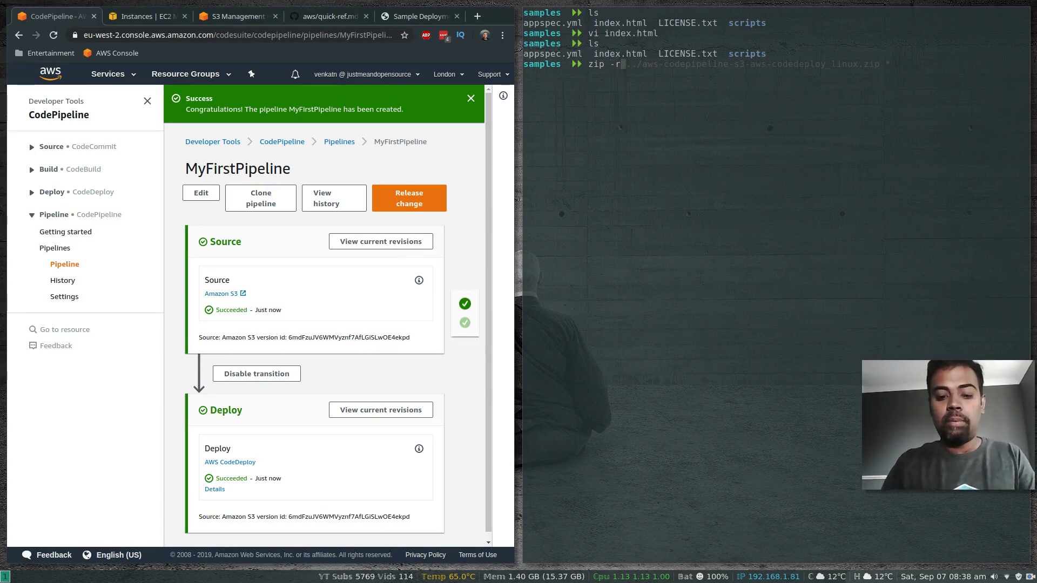
type("../")
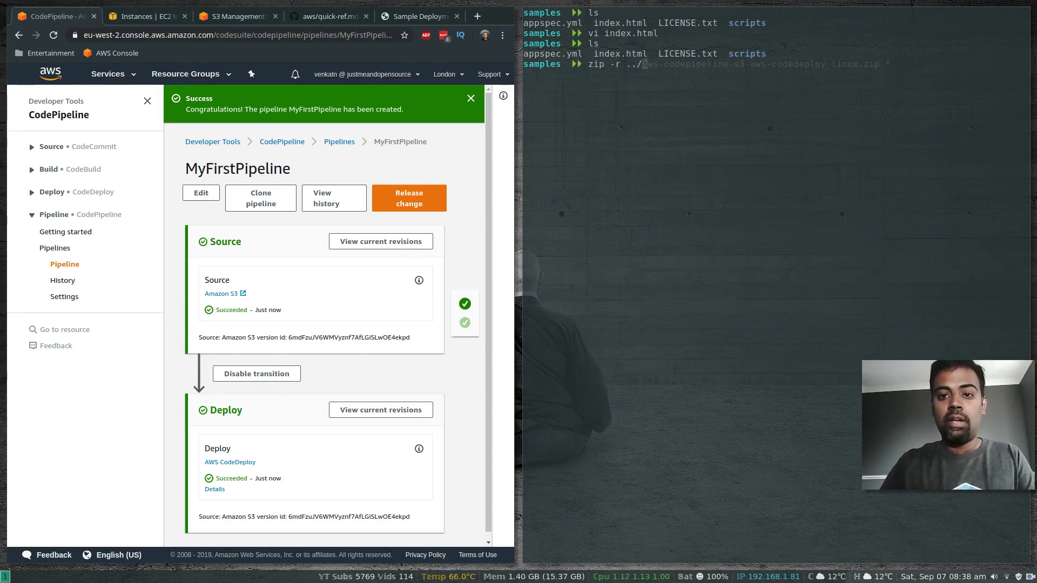
type("samp")
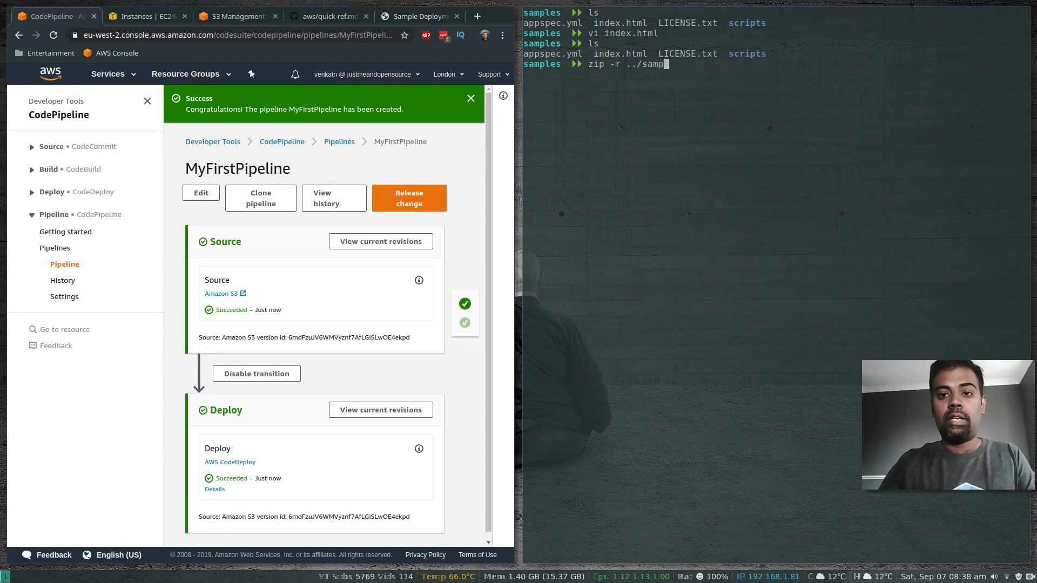
type("le.zip")
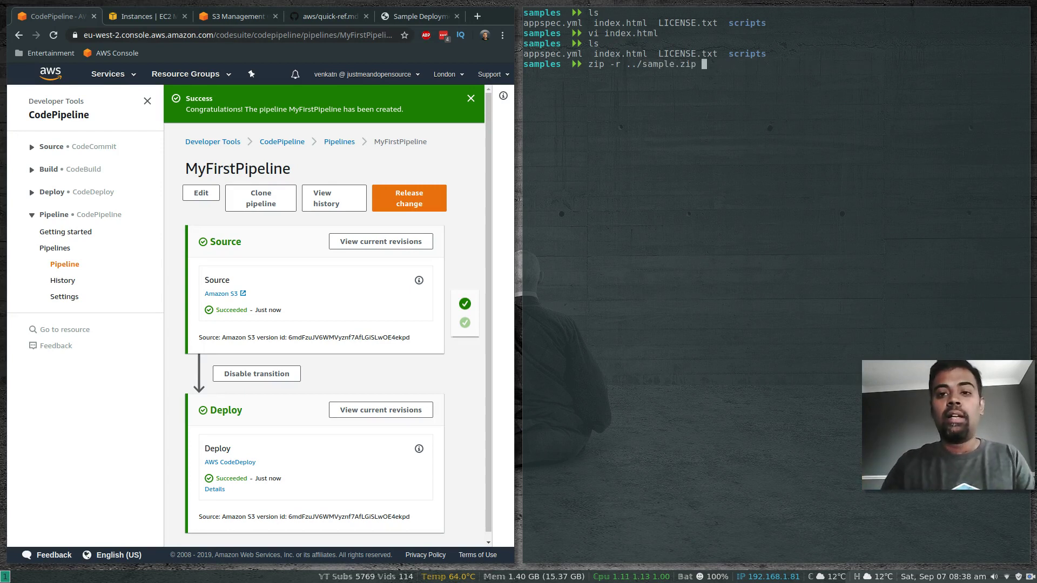
type(" *")
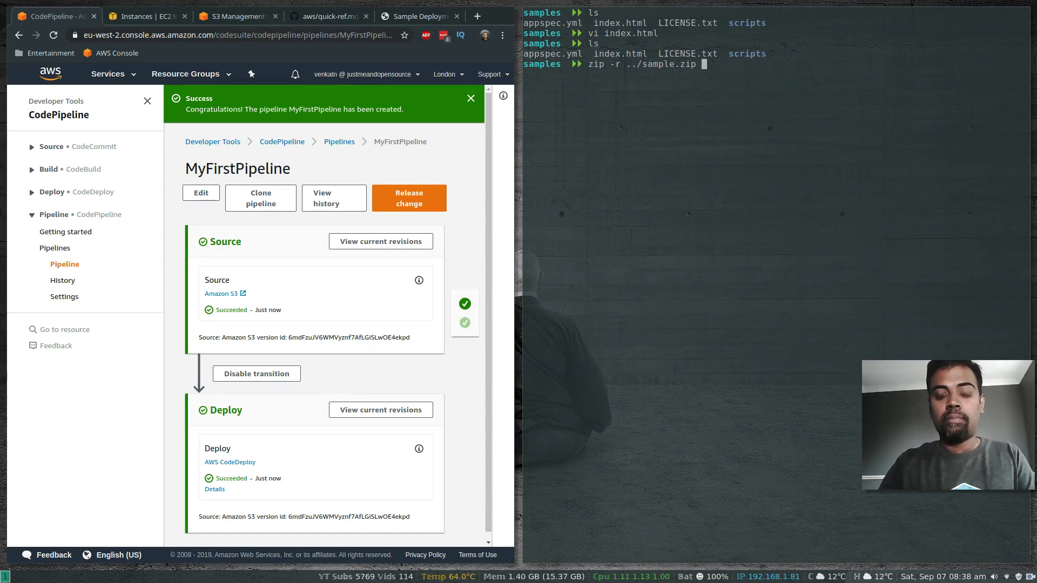
key("Return")
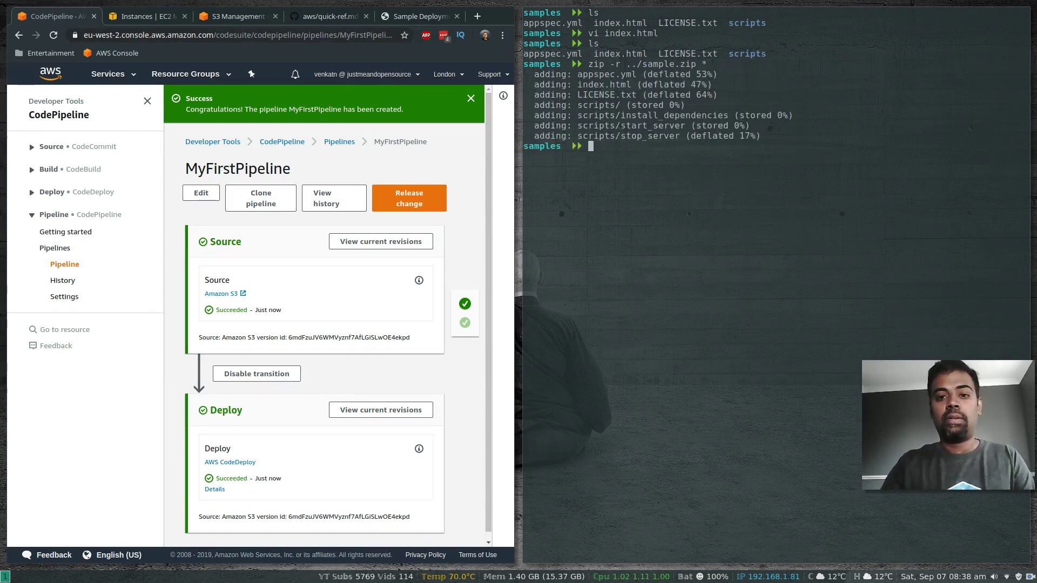
type("cd..")
key("Return")
type("ls")
key("Return")
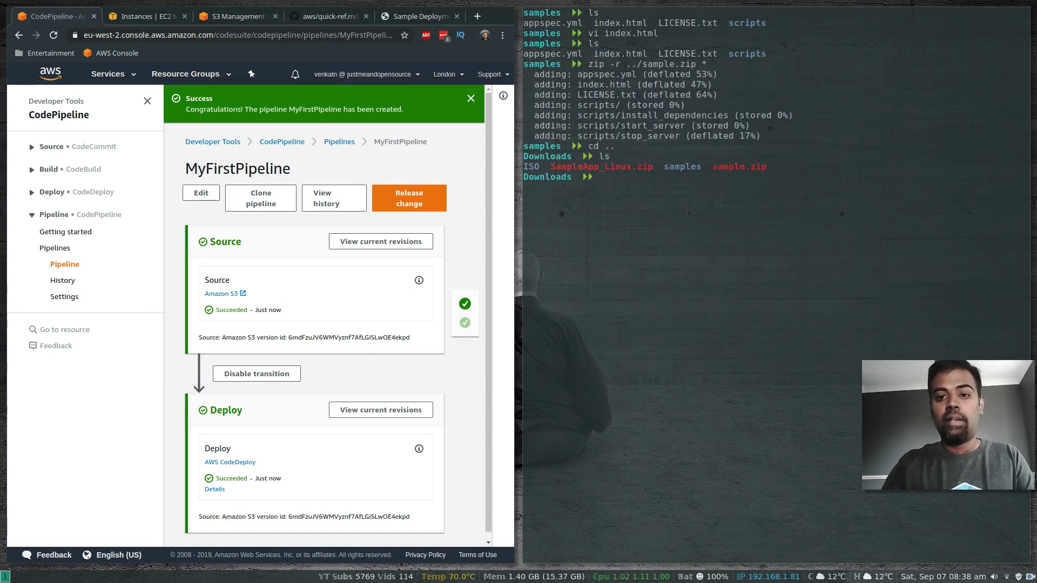
type("clear")
key("Return")
type("ls")
key("Return")
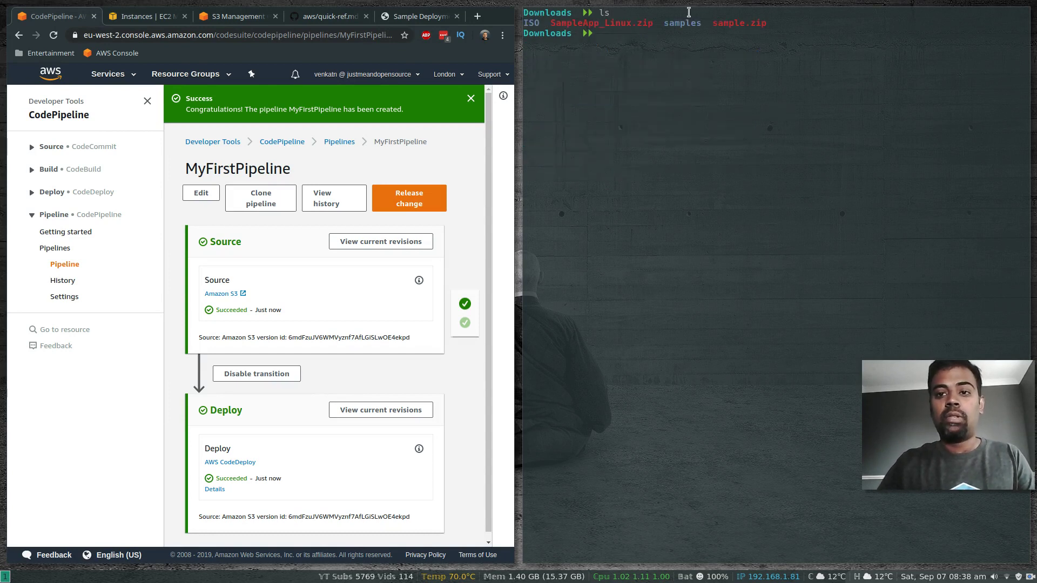
left_click_drag(714, 24, 767, 24)
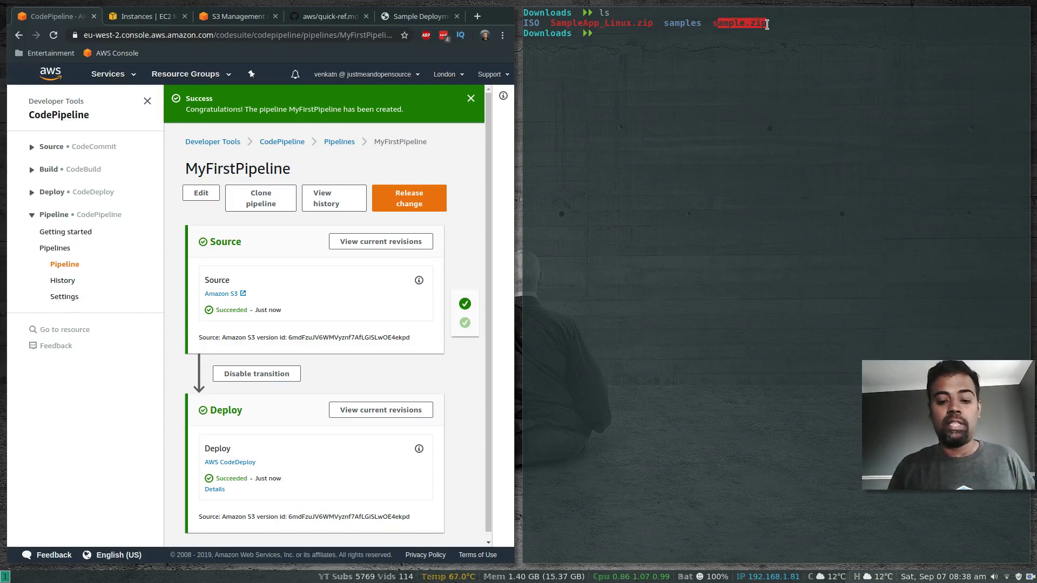
left_click(757, 103)
Step: Rename sample.zip over SampleApp_Linux.zip, confirm with ls, and close the terminal
type("mv ")
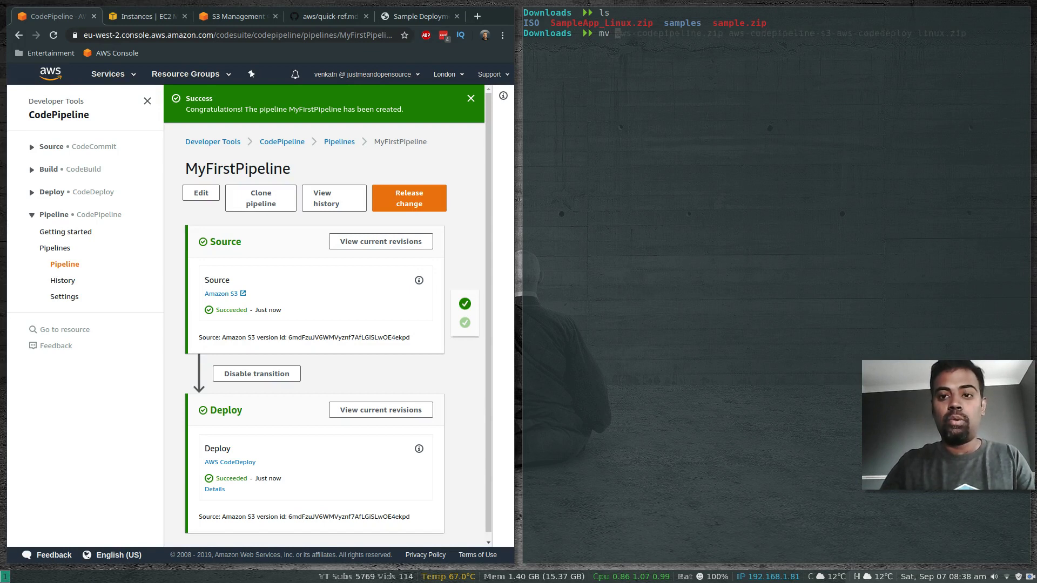
type("sample.zip s")
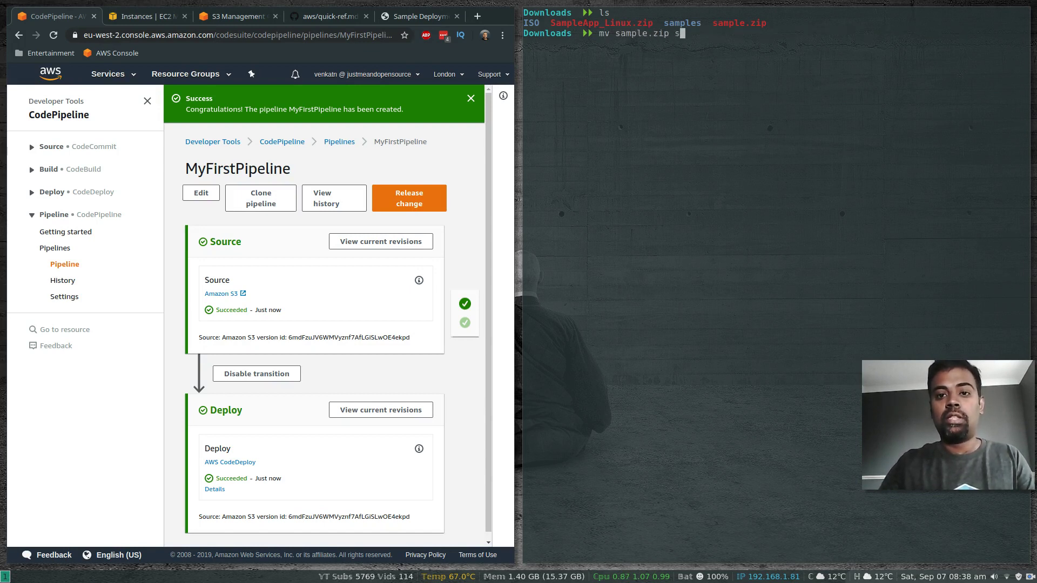
type("ampe")
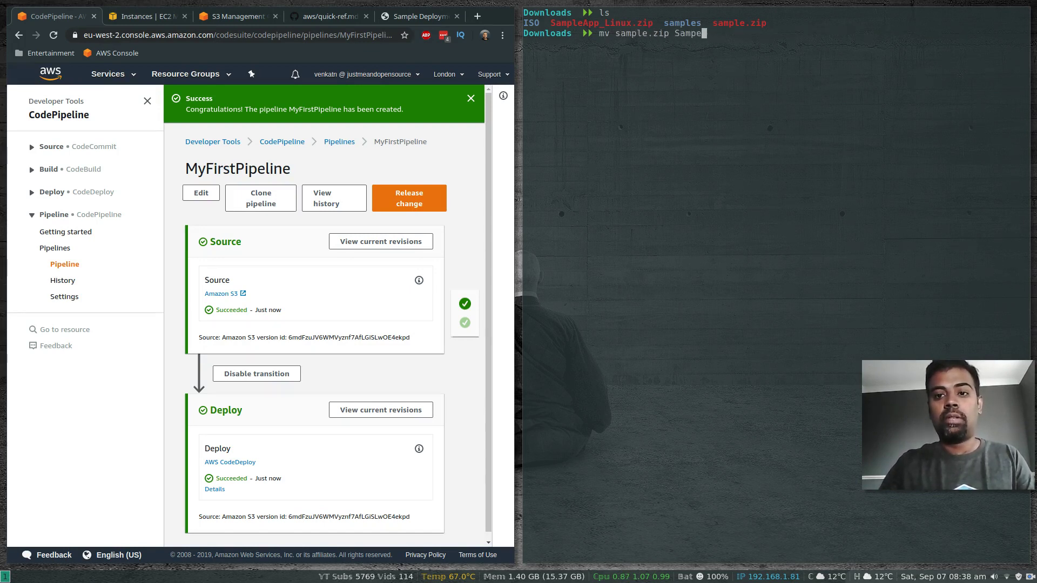
key("BackSpace")
type("leAp")
key("Tab")
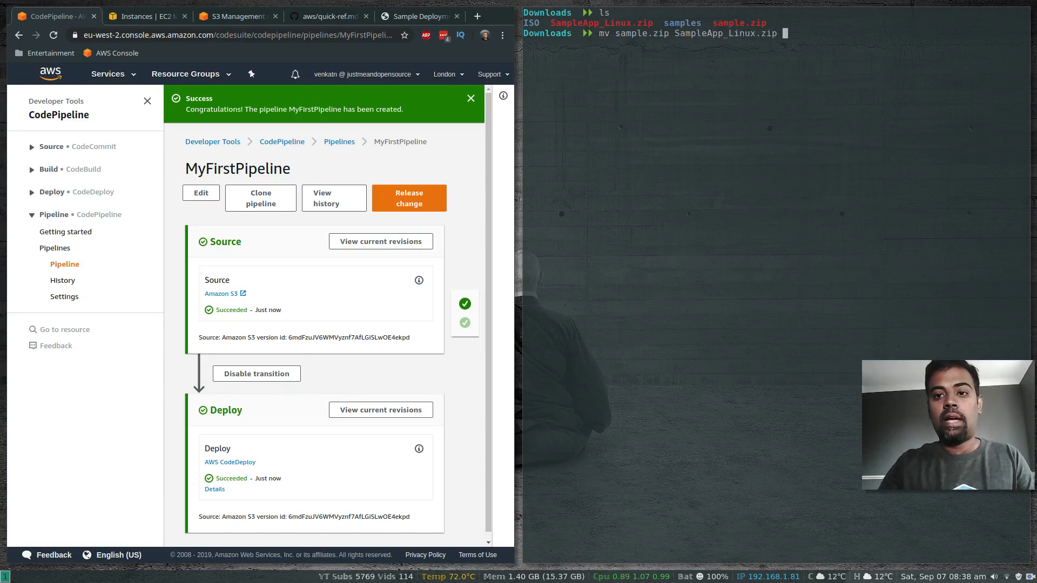
key("Return")
type("clear")
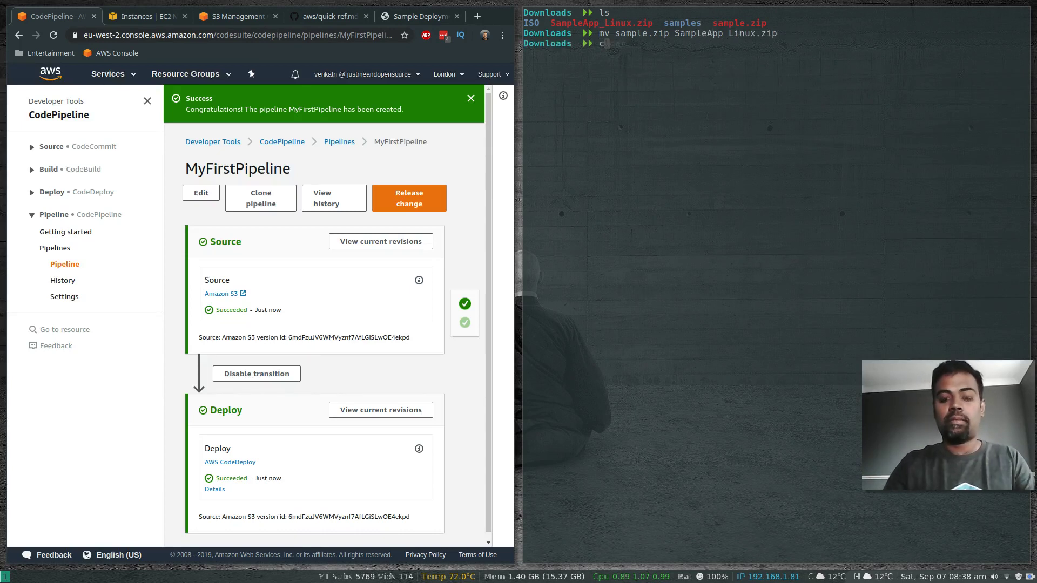
key("Return")
type("ls")
key("Return")
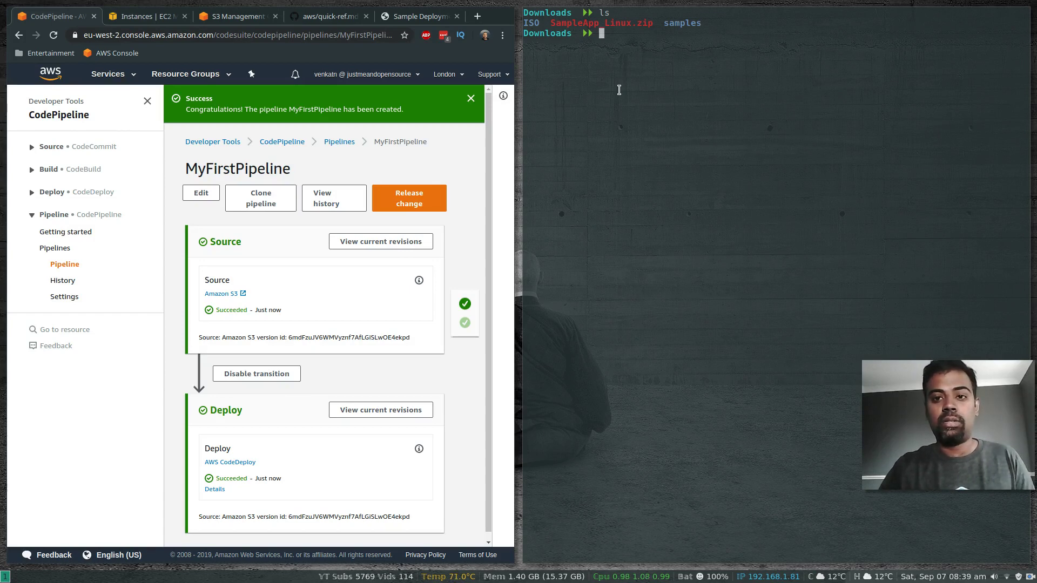
key("super+Return")
Step: Move the S3 bucket page into its own window beside the pipeline and close the object details
key("super+shift+q")
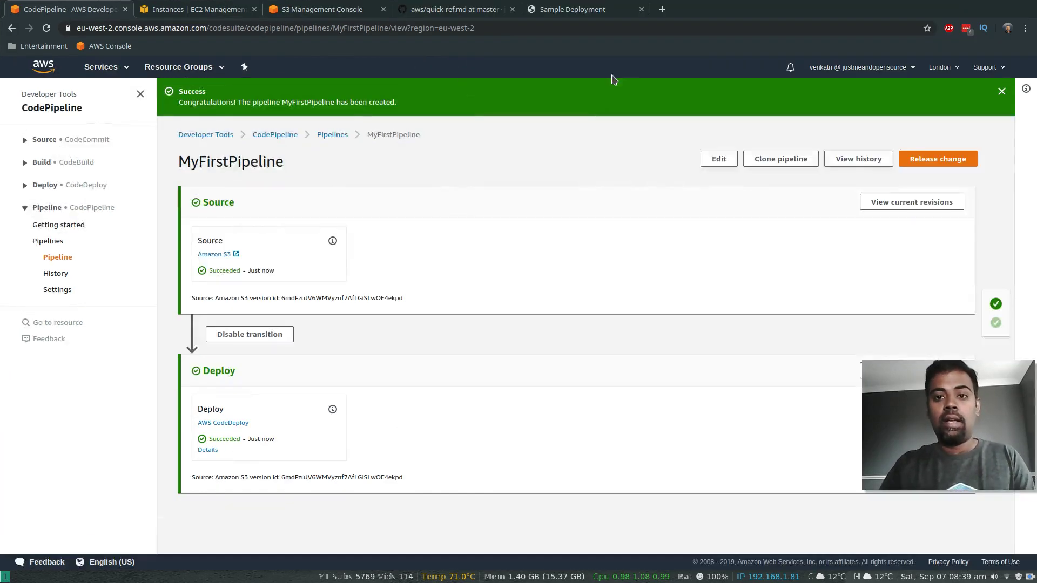
left_click(218, 10)
left_click(285, 10)
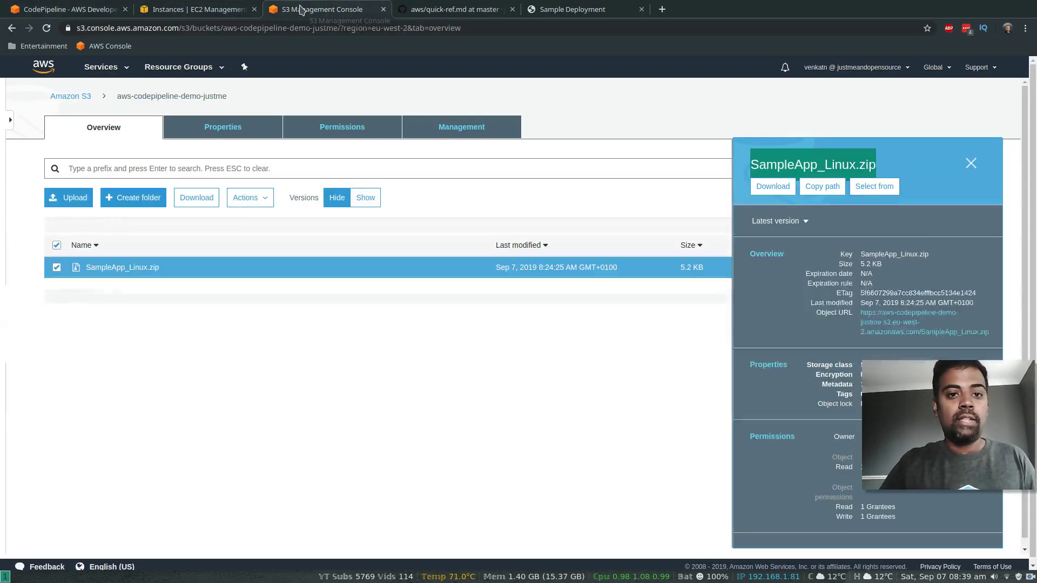
left_click_drag(284, 9, 984, 20)
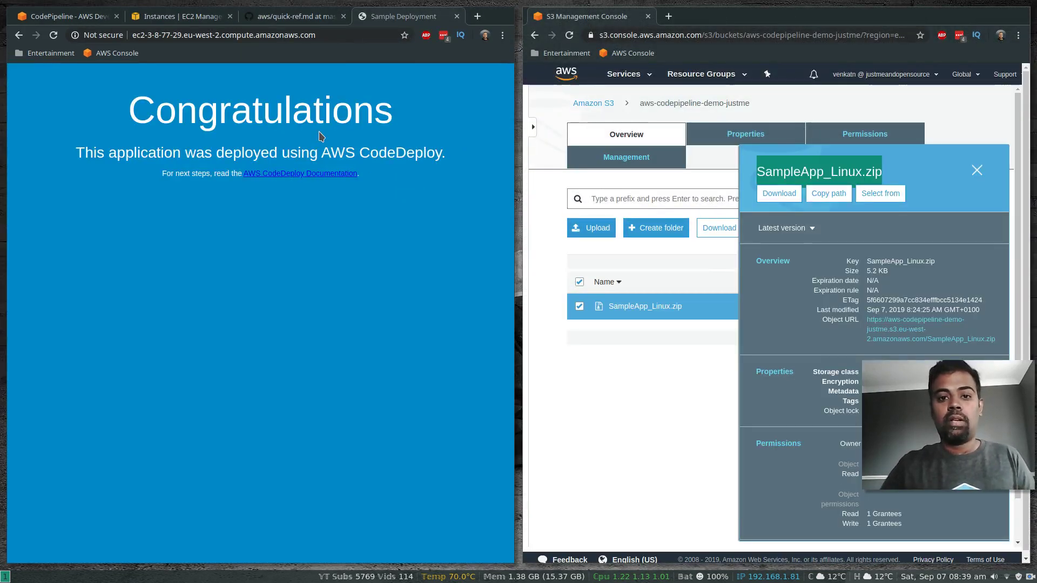
left_click(56, 15)
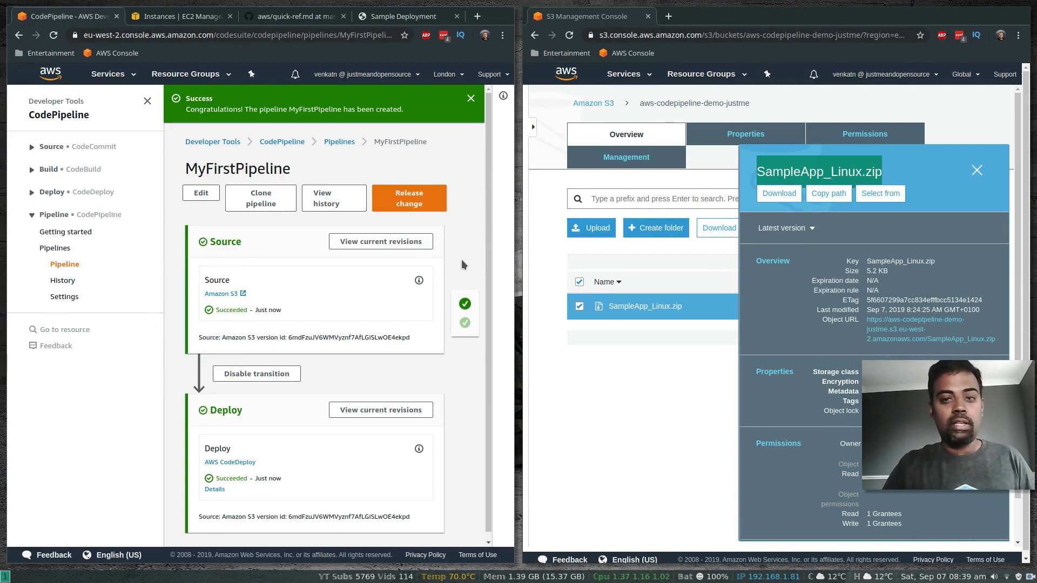
left_click(977, 171)
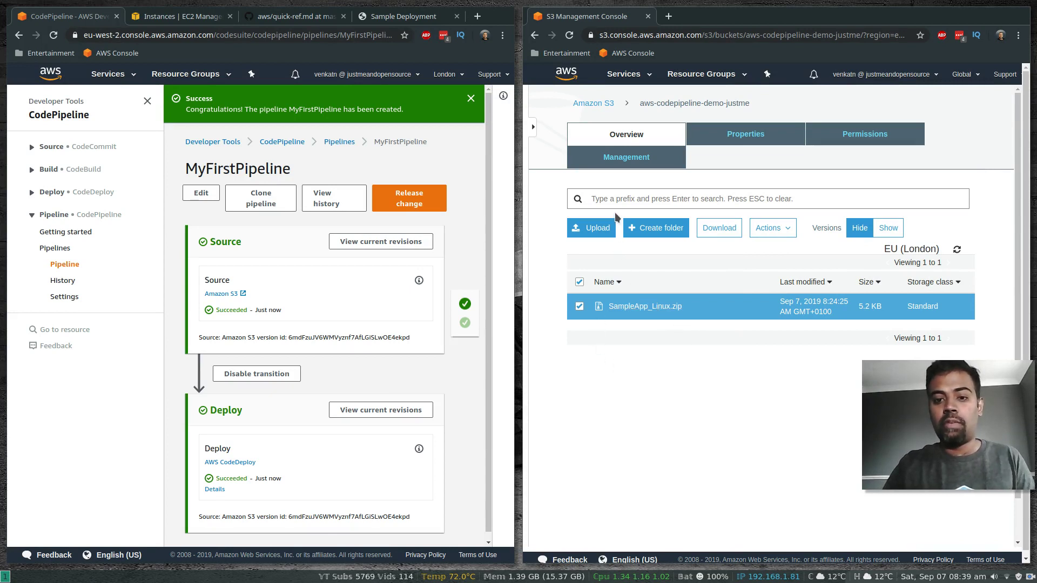
Step: Upload SampleApp_Linux.zip from Downloads into the source bucket
left_click(599, 230)
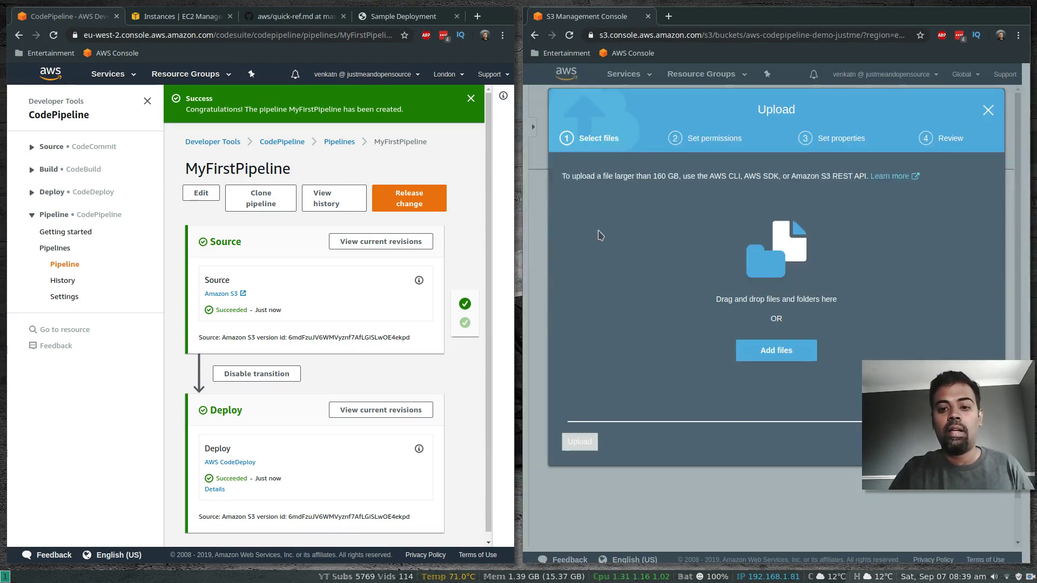
left_click(778, 352)
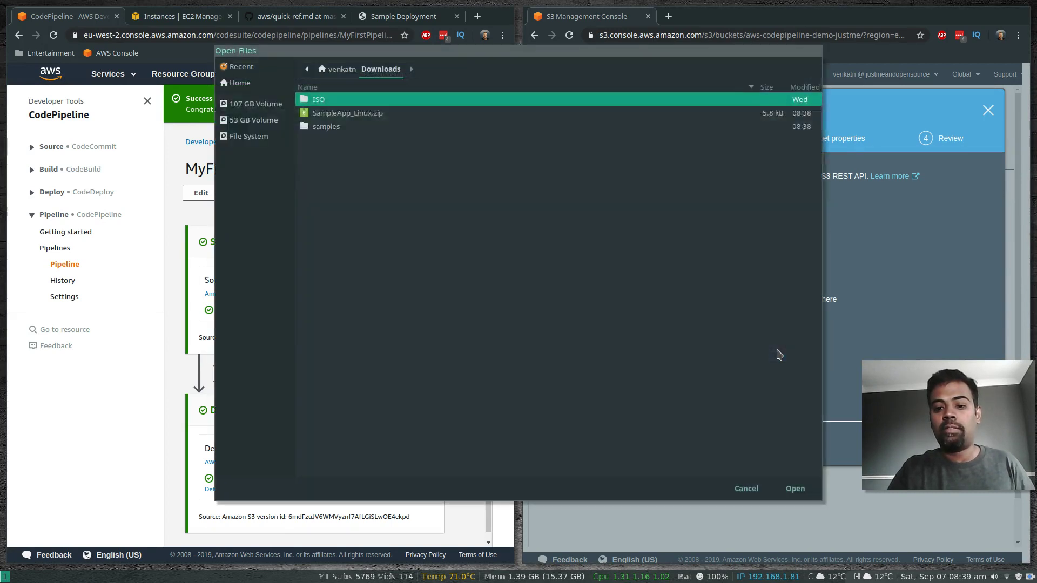
left_click(341, 113)
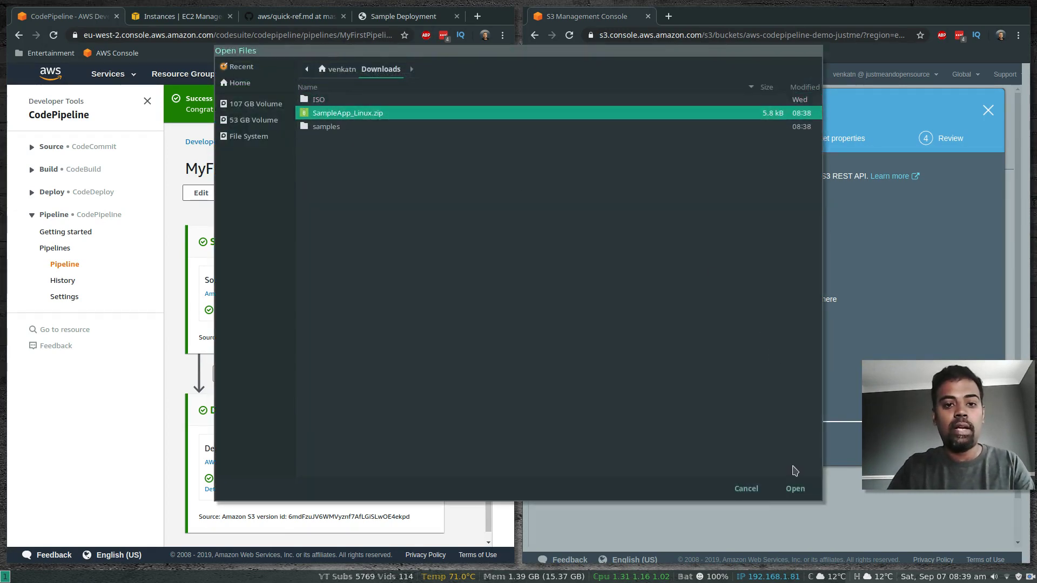
left_click(795, 489)
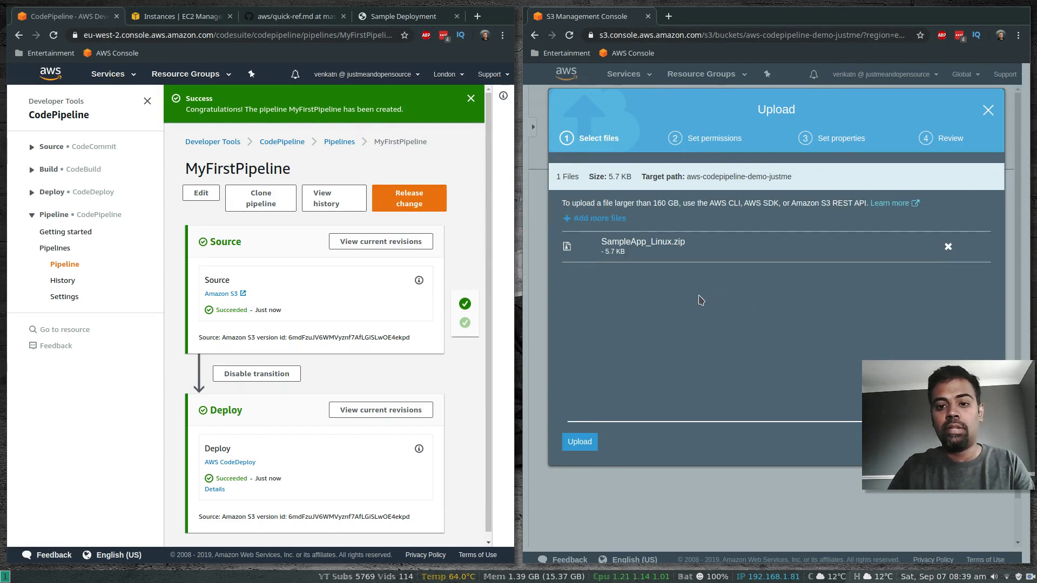
left_click(579, 442)
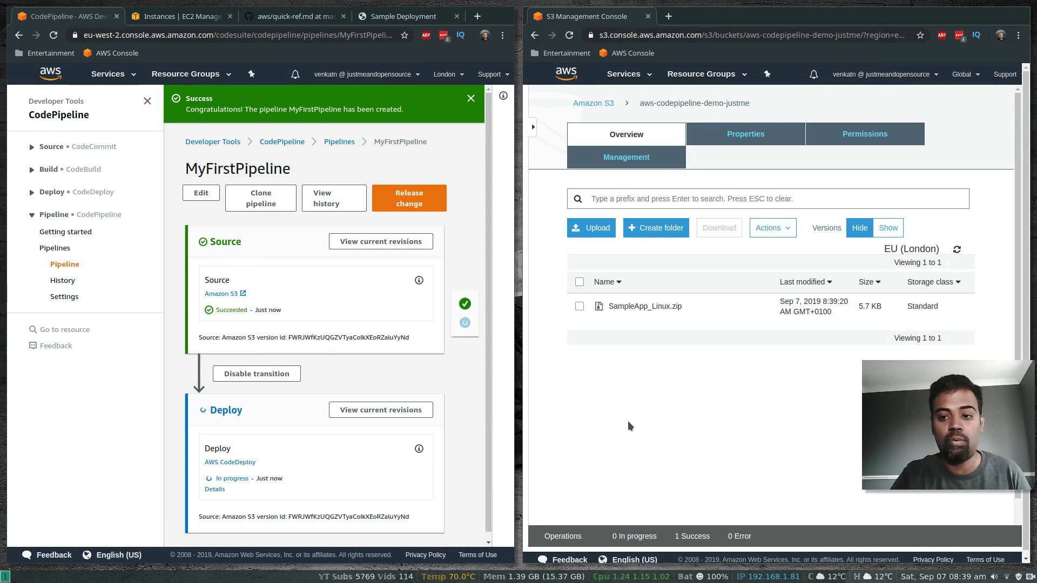
Step: Close the S3 window and wait until MyFirstPipeline's Deploy stage shows Succeeded
left_click(649, 18)
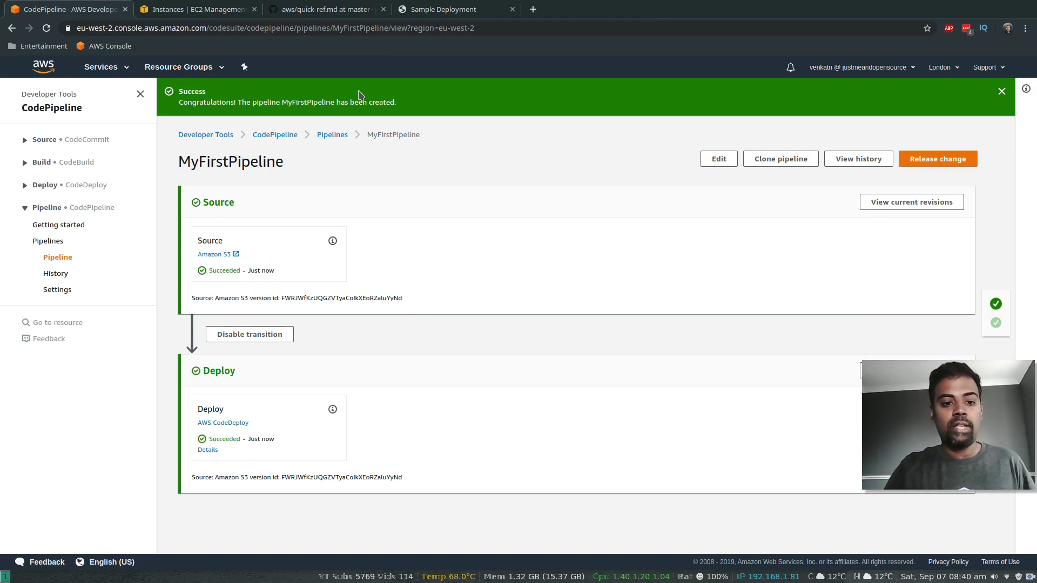
Step: Reload the deployed sample site to see the 'Wow.. You did it!!!!' heading, then return to MyFirstPipeline
left_click(431, 10)
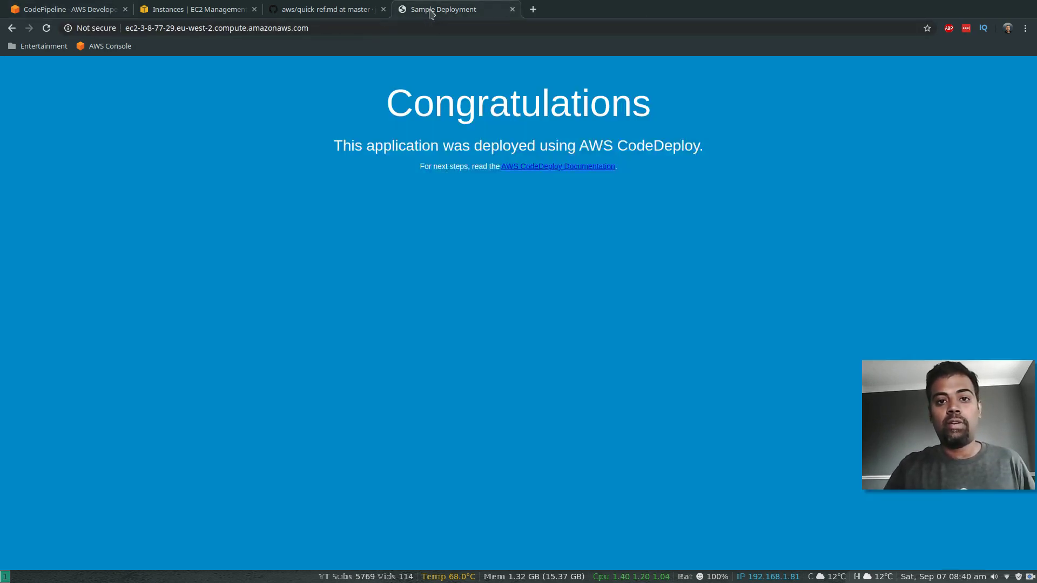
left_click(329, 30)
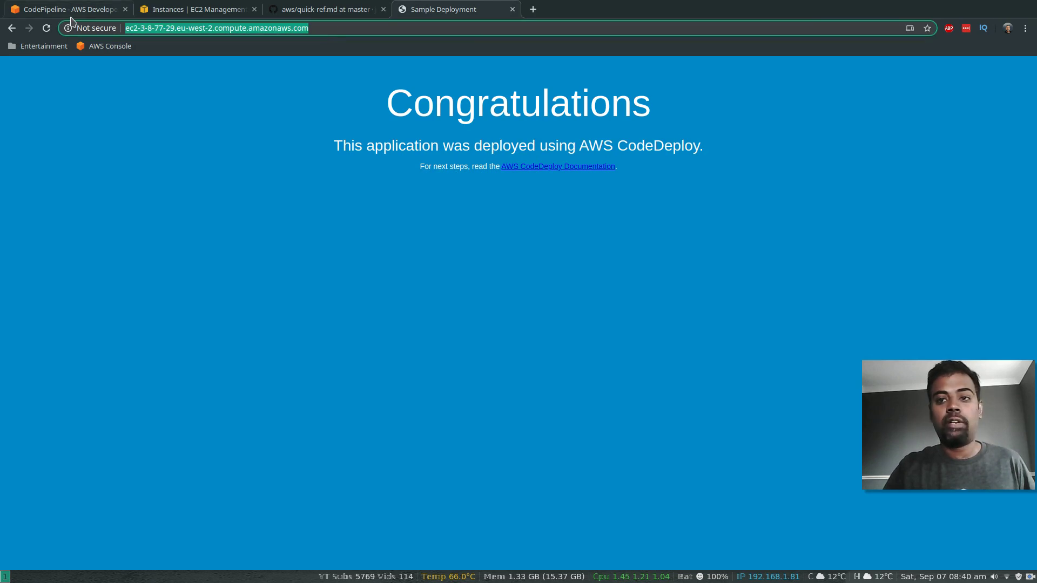
left_click(46, 29)
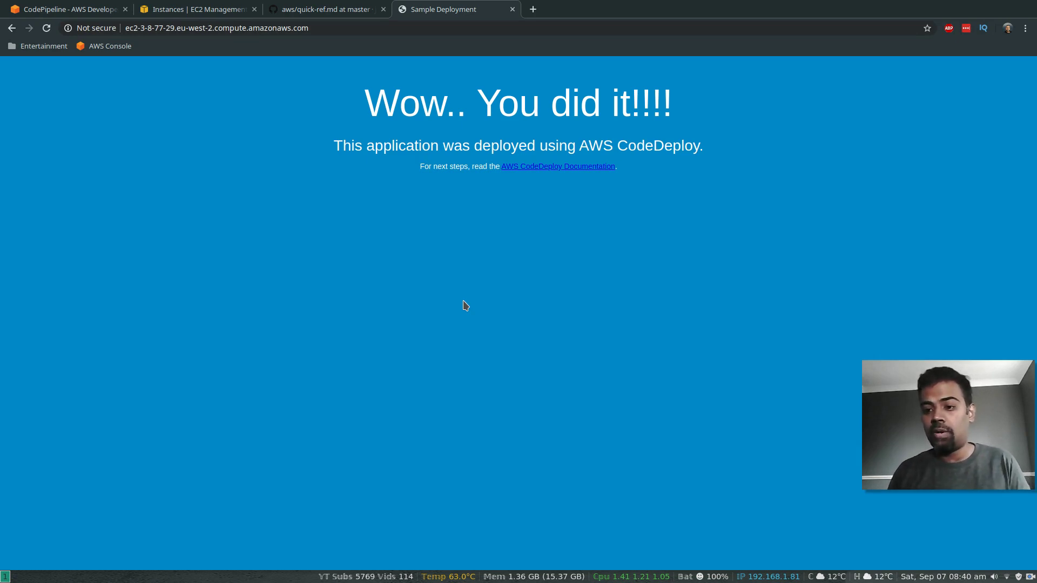
left_click(512, 9)
left_click(50, 10)
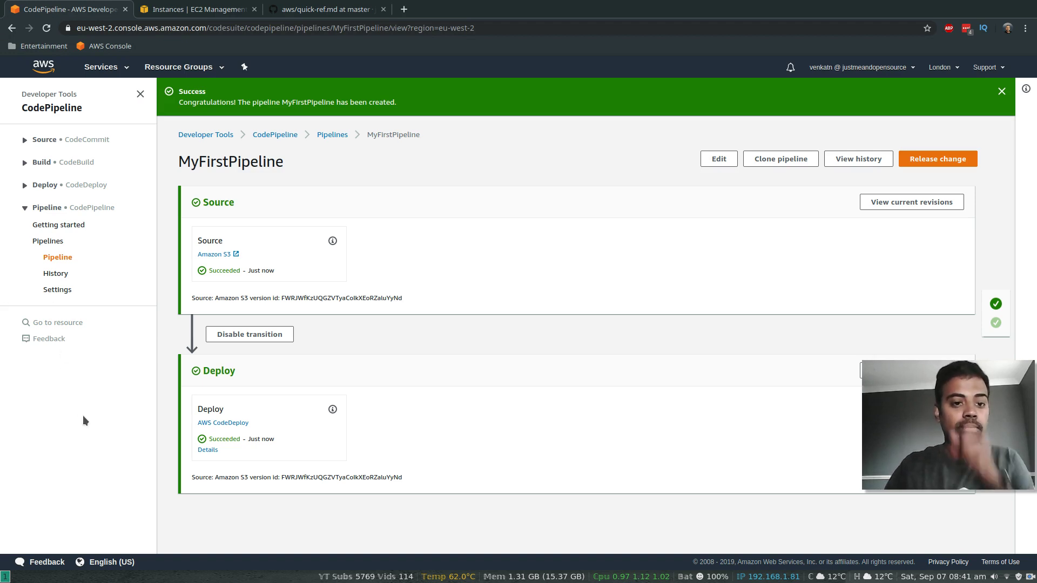
Step: Delete MyFirstPipeline from the pipelines list, then show the CodeDeploy applications list
left_click(60, 258)
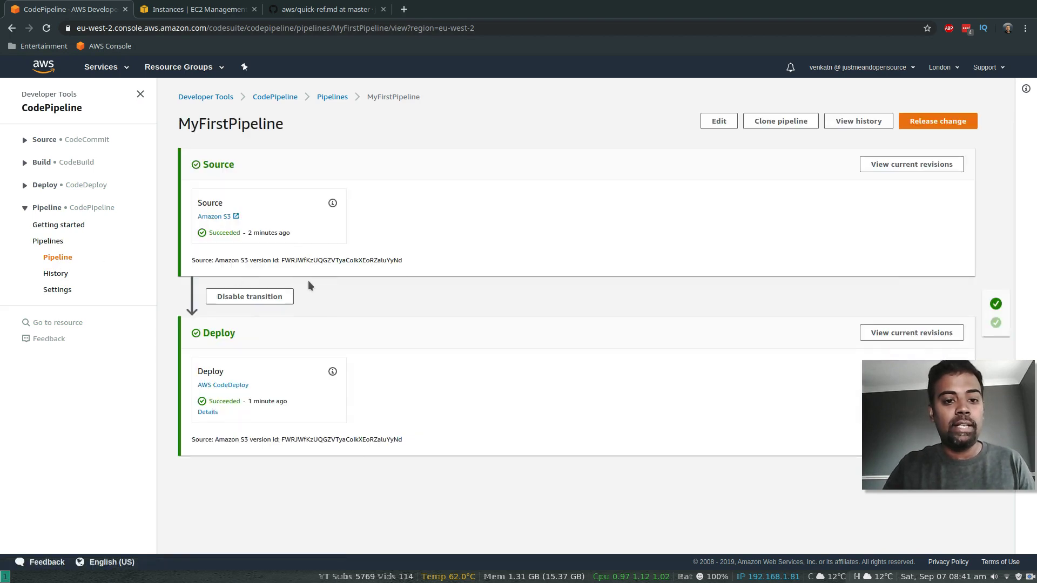
left_click(63, 244)
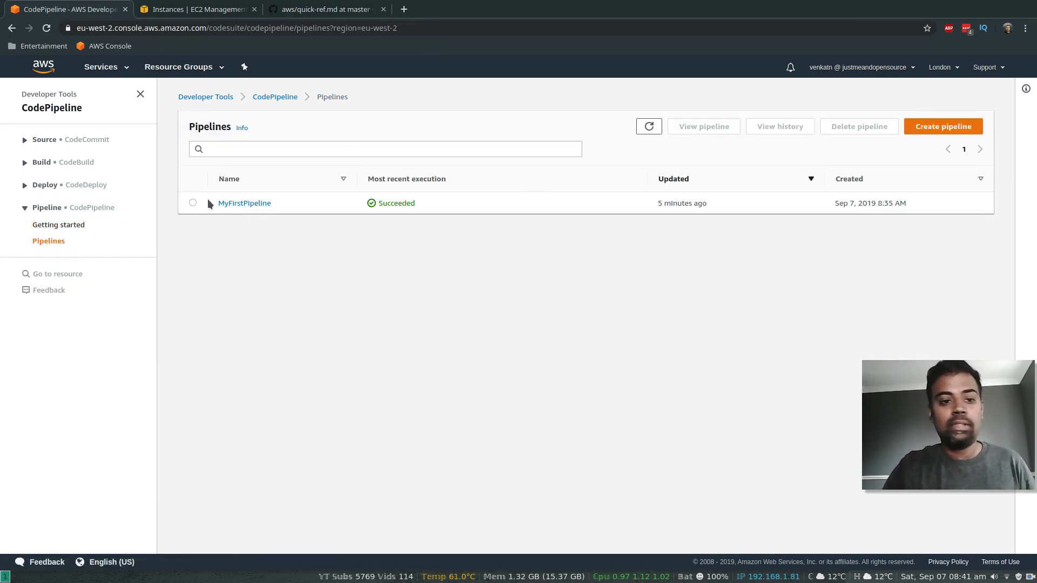
left_click(193, 203)
left_click(850, 128)
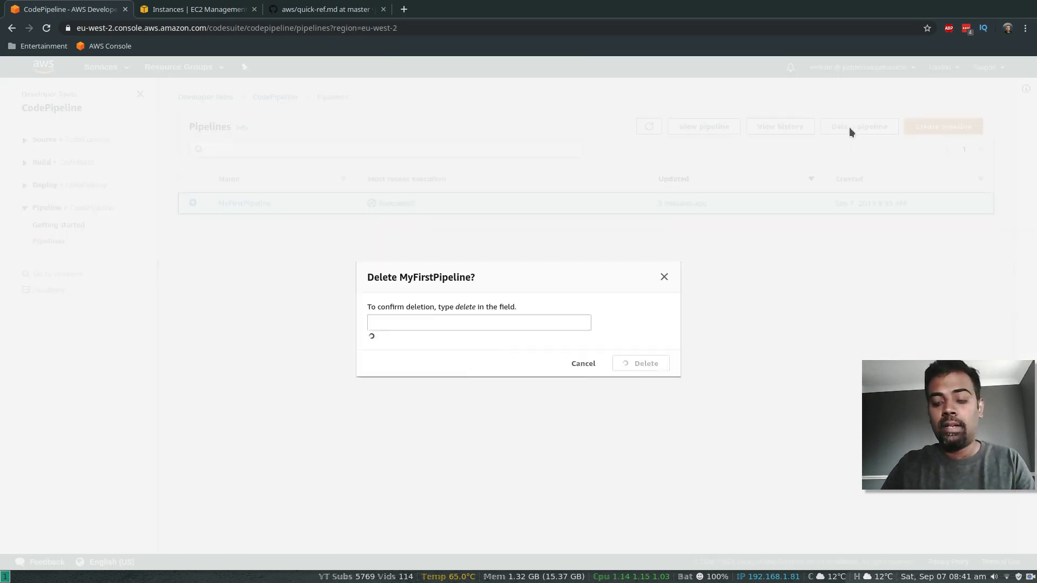
left_click(476, 235)
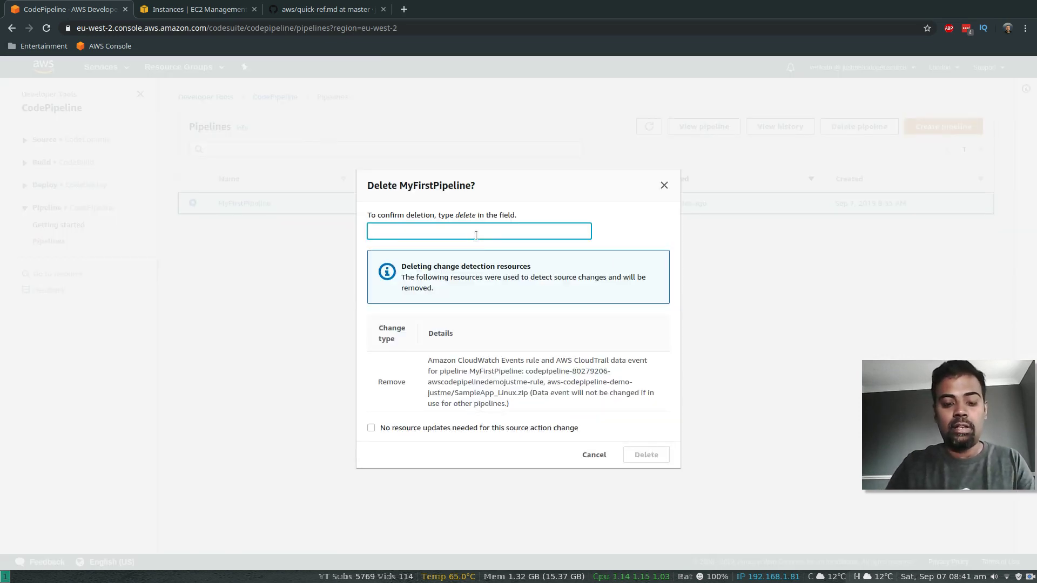
type("delete")
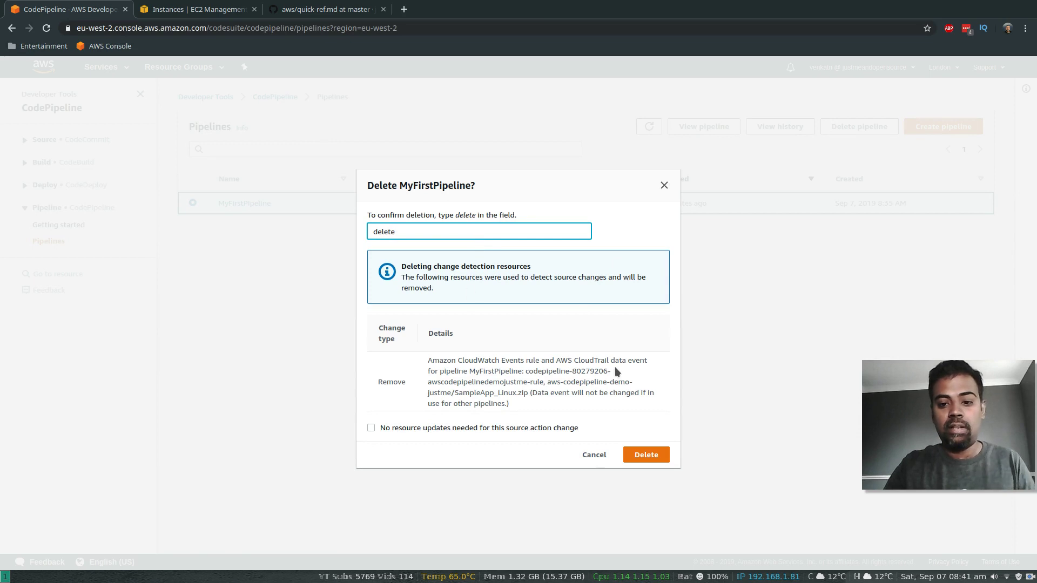
left_click(645, 455)
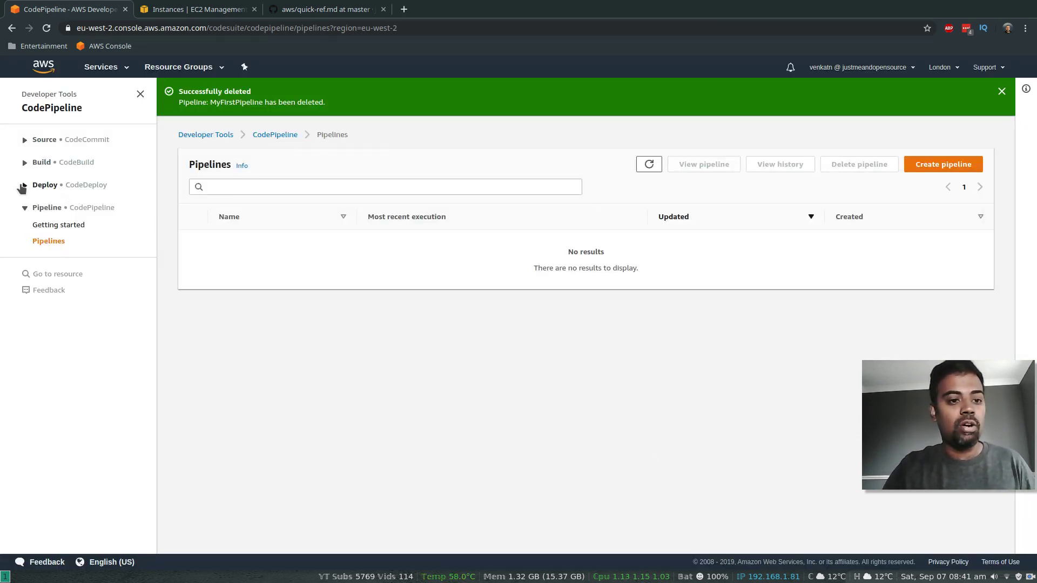
left_click(45, 185)
left_click(55, 236)
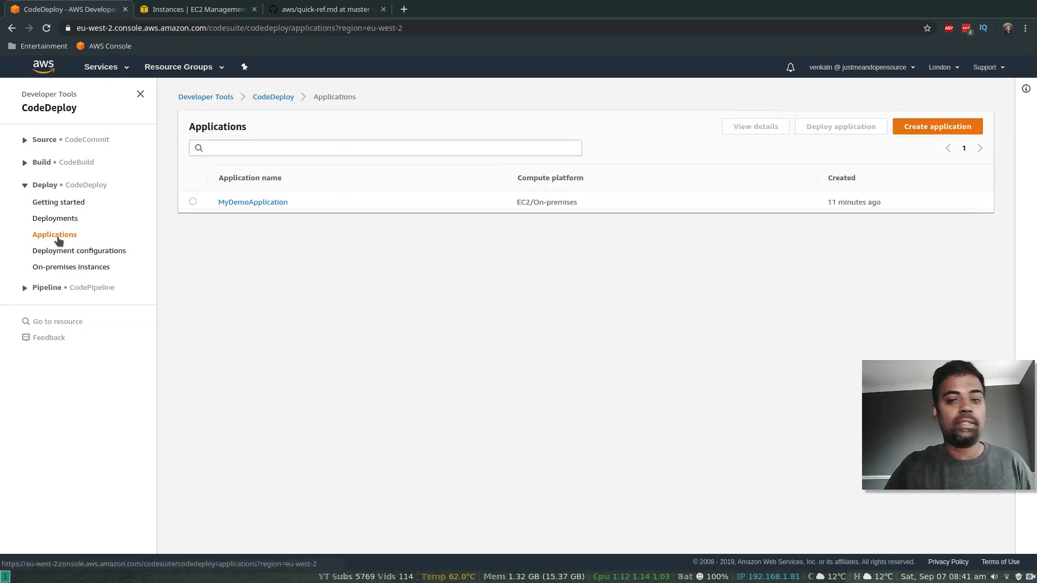
Step: Delete the MyDemoApplication CodeDeploy application, confirming with 'delete'
left_click(240, 204)
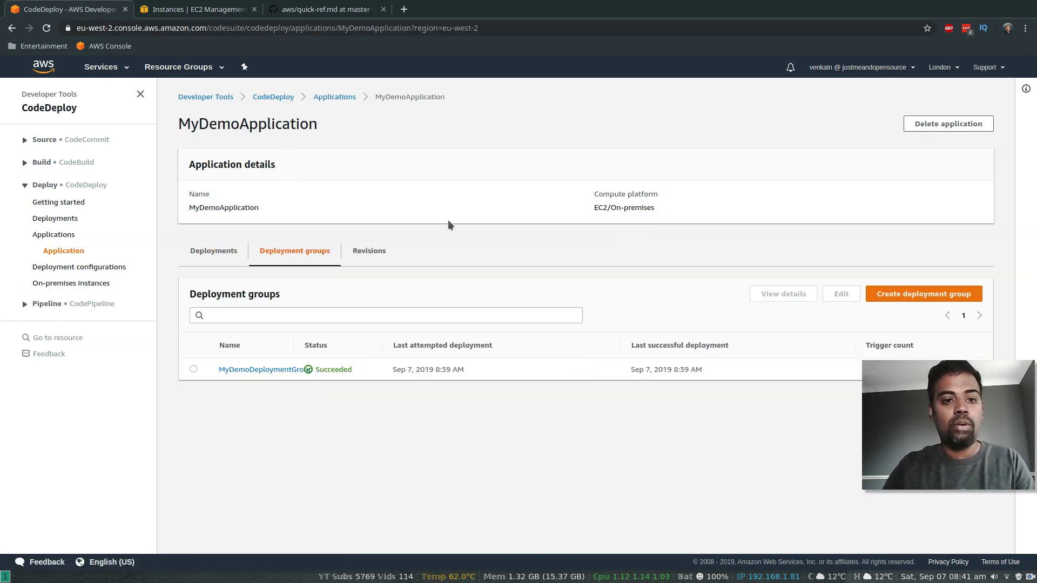
left_click(950, 125)
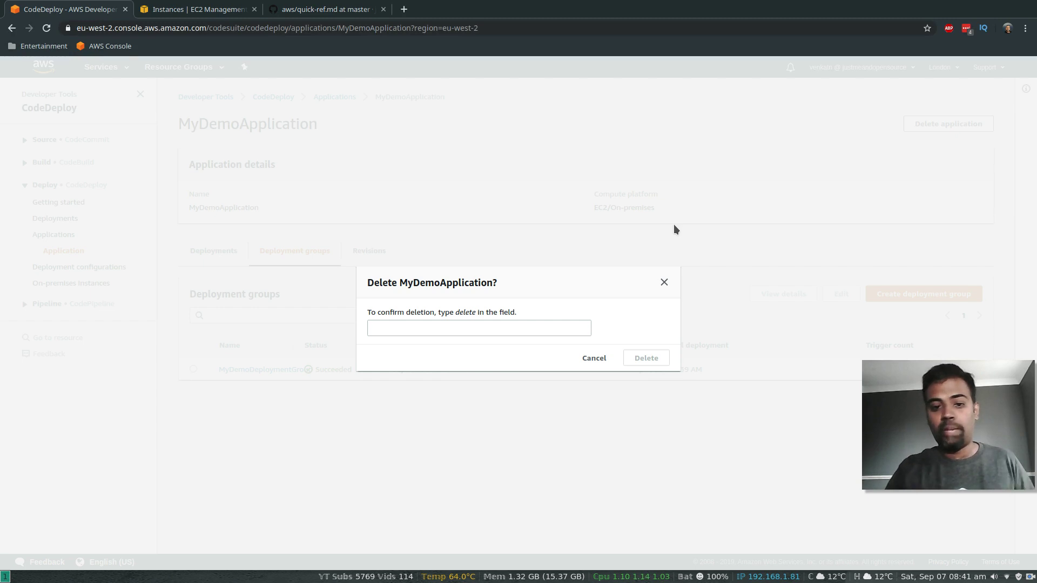
left_click(409, 336)
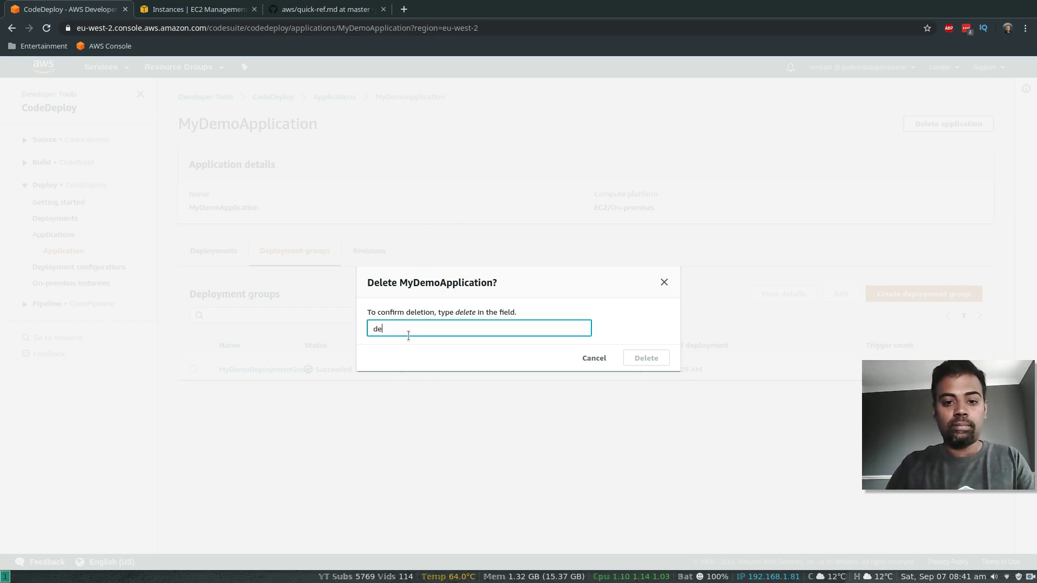
type("delete")
left_click(653, 356)
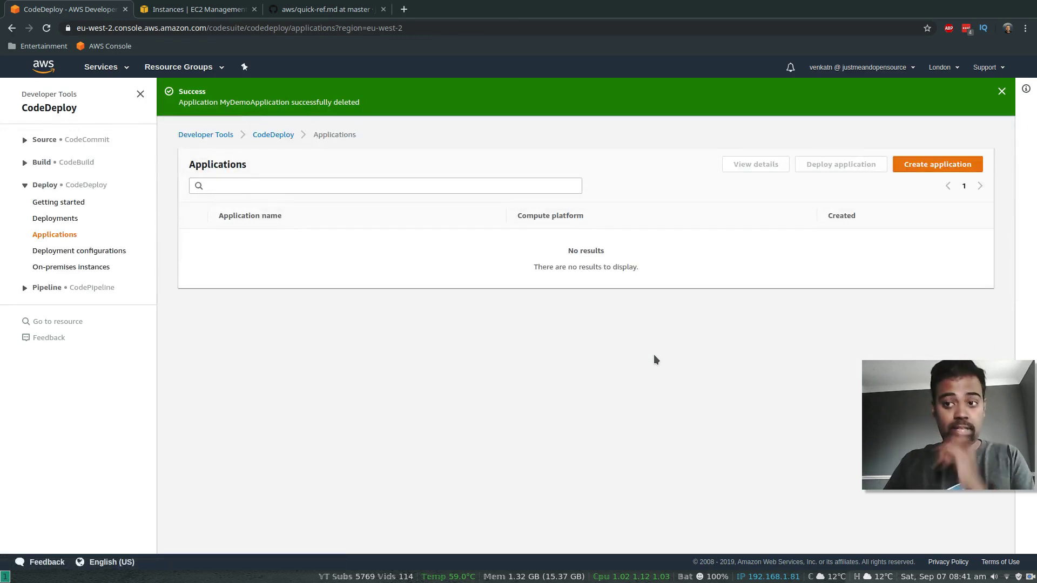
Step: Terminate the t2.micro EC2 instance, then go back to the CodeDeploy applications page
left_click(185, 11)
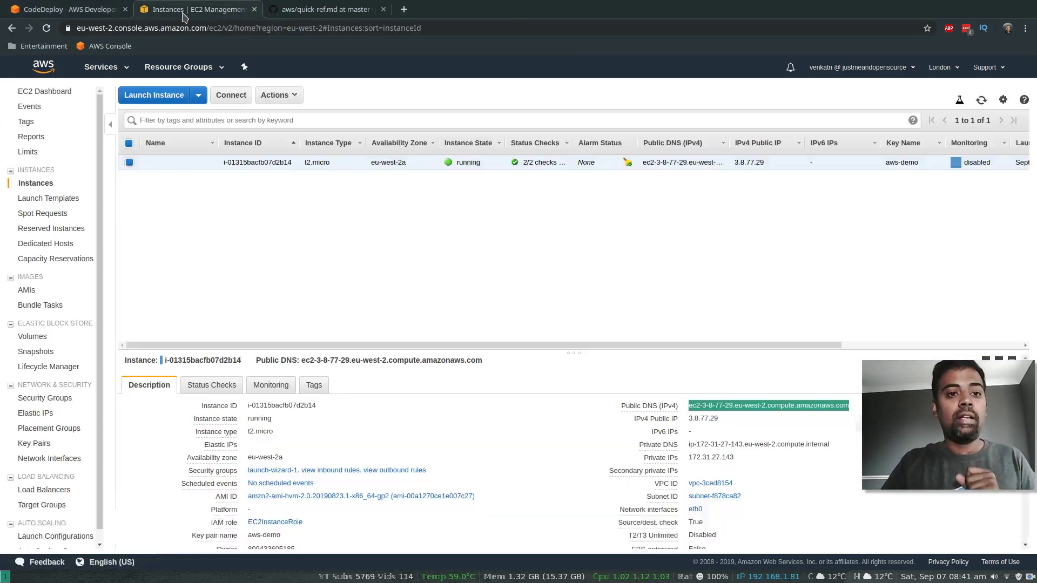
left_click(207, 163)
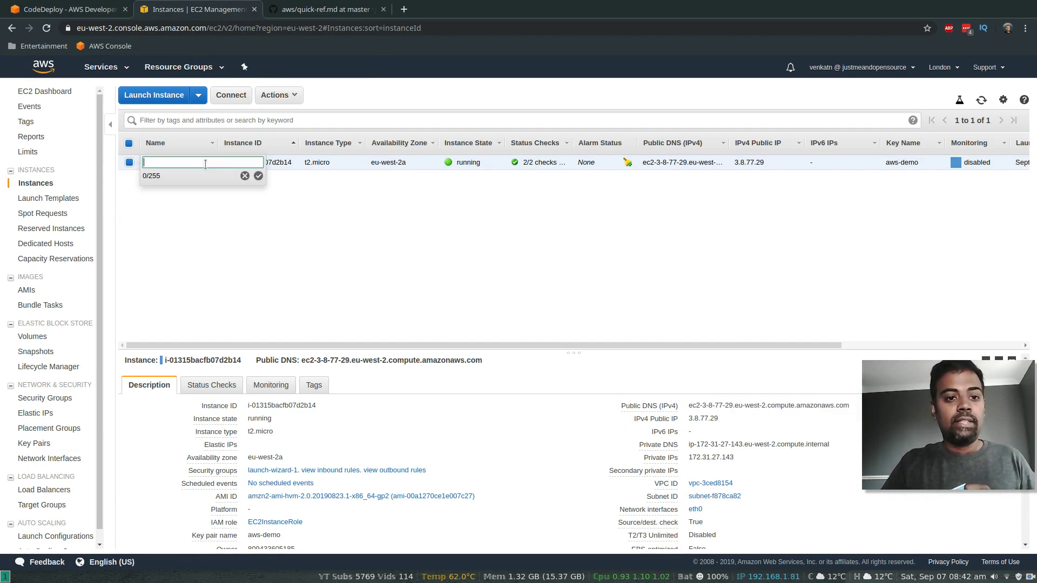
left_click(249, 243)
left_click(274, 95)
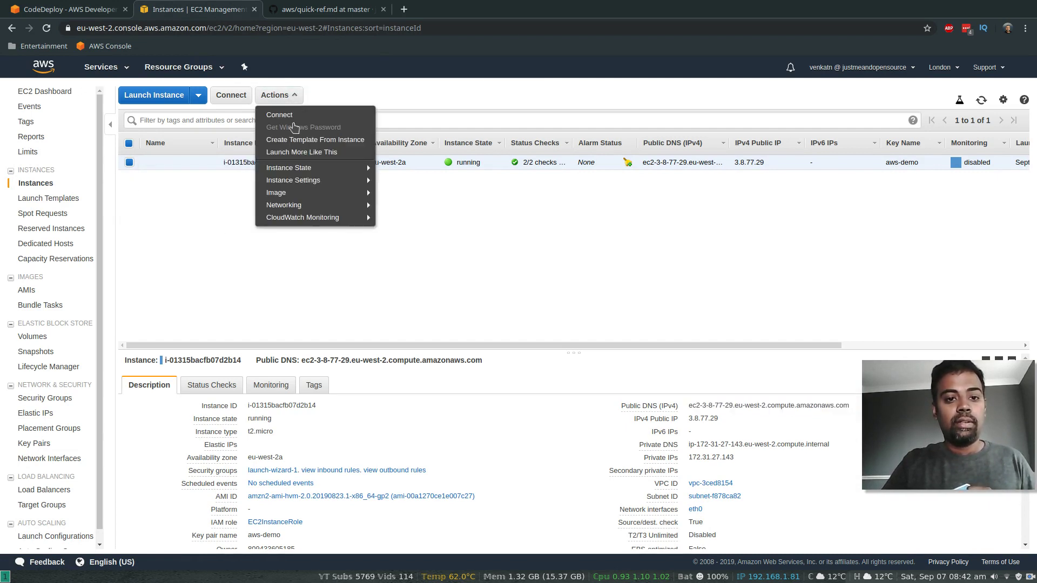
mouse_move(294, 177)
left_click(400, 217)
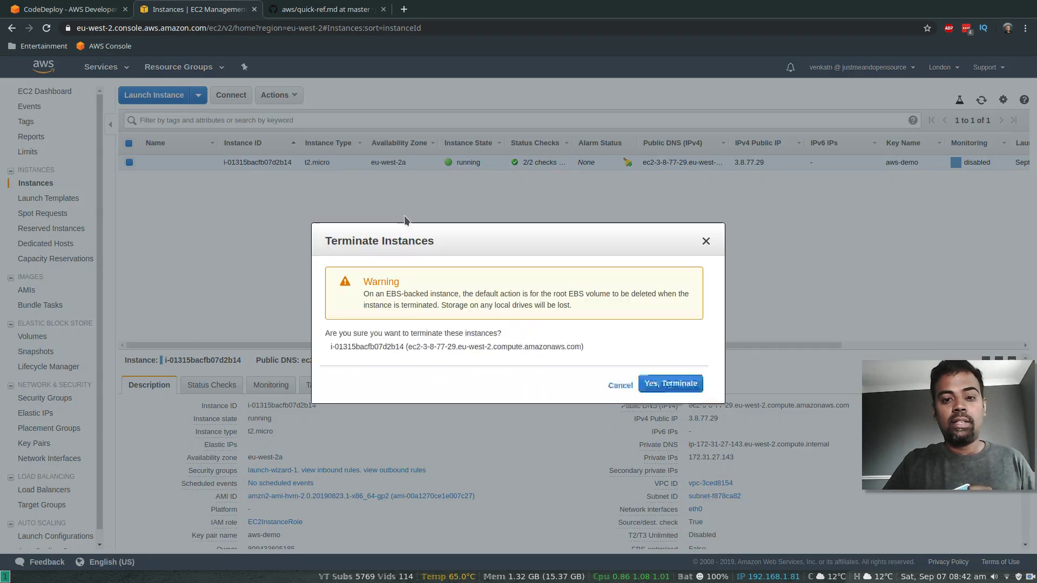
left_click(671, 383)
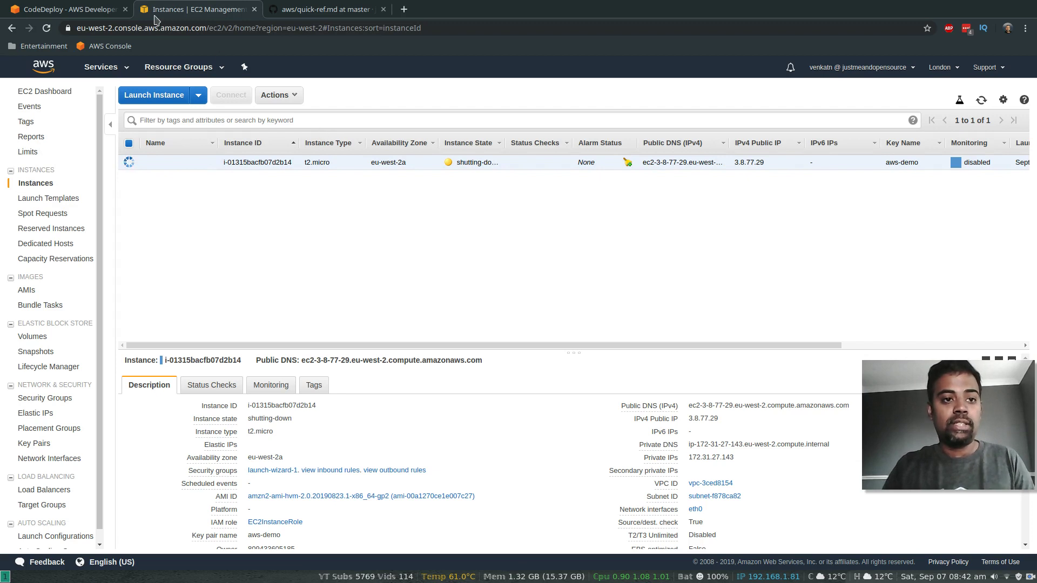
left_click(69, 9)
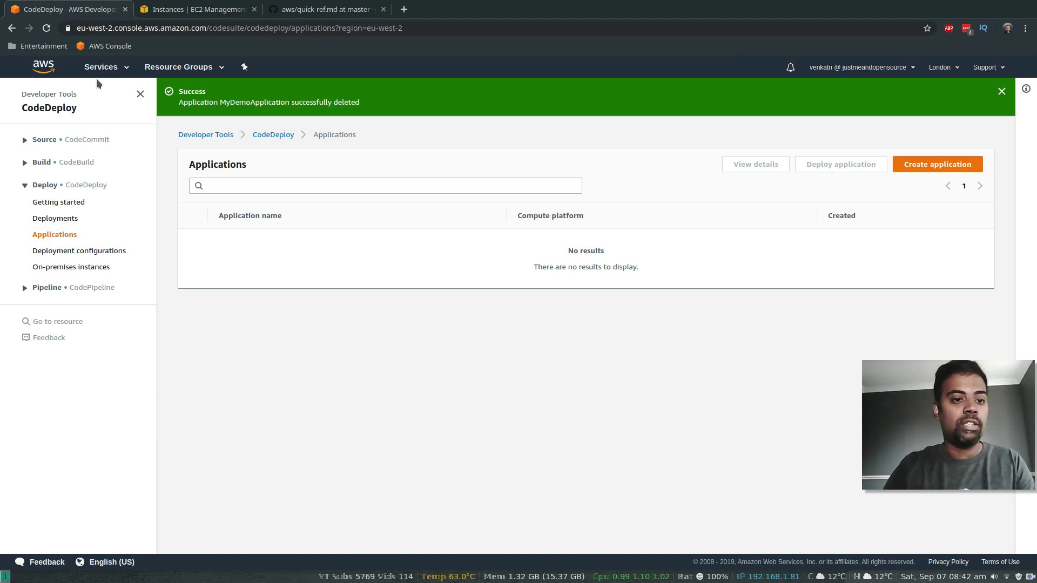
Step: Delete the CodePipeline service role, CodeDeployRole, cwe-role-eu-west-2-MyFirstPipeline and EC2InstanceRole in IAM
left_click(105, 67)
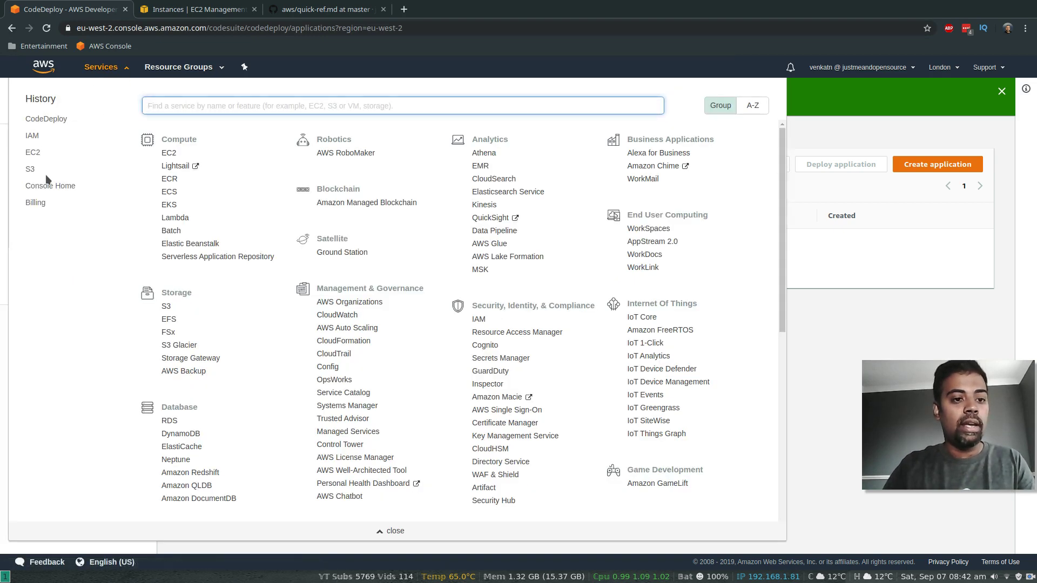
left_click(29, 138)
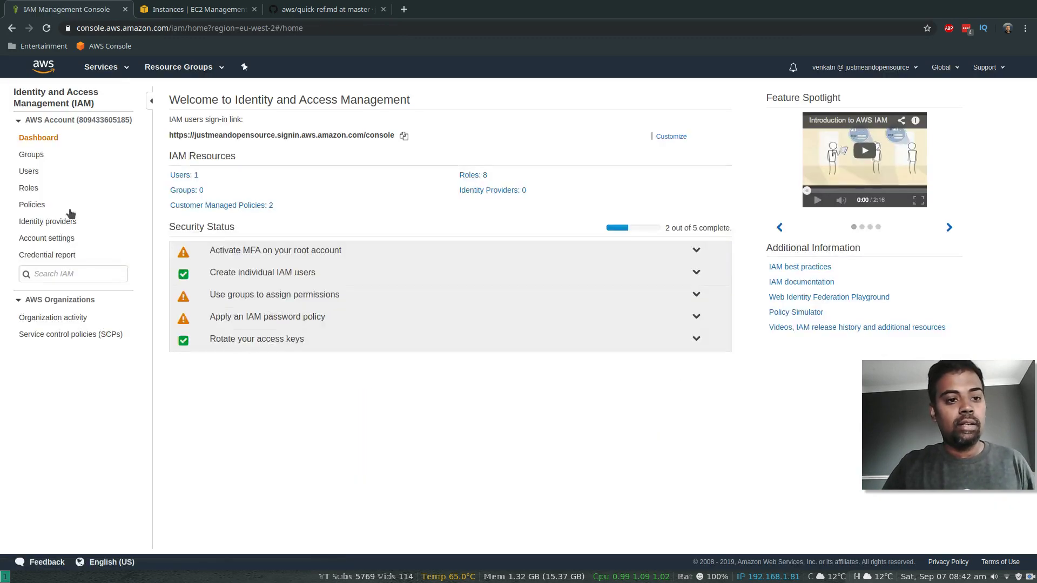
left_click(466, 174)
scroll(358, 317, "down", 4)
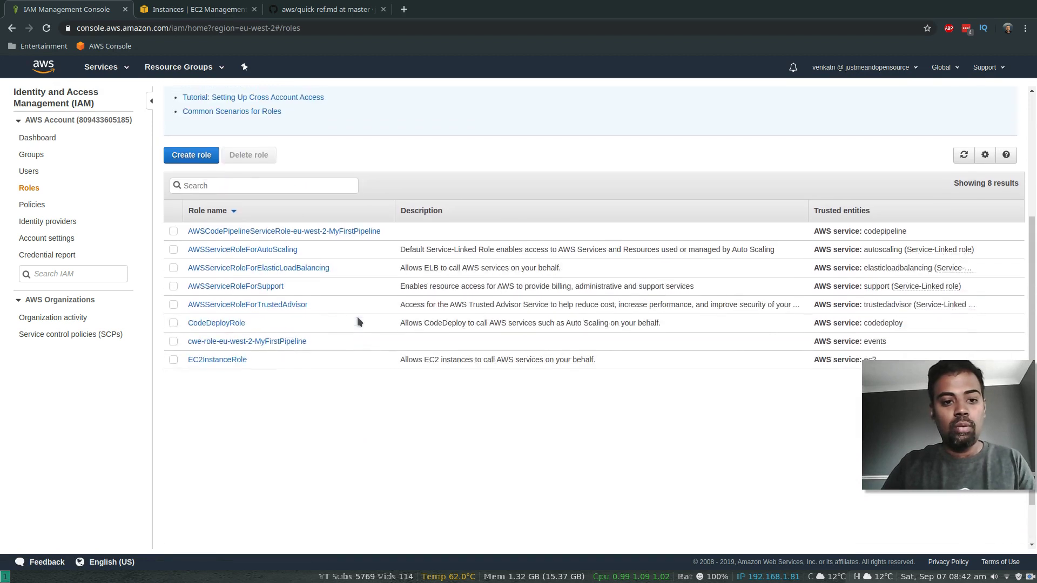
left_click(174, 232)
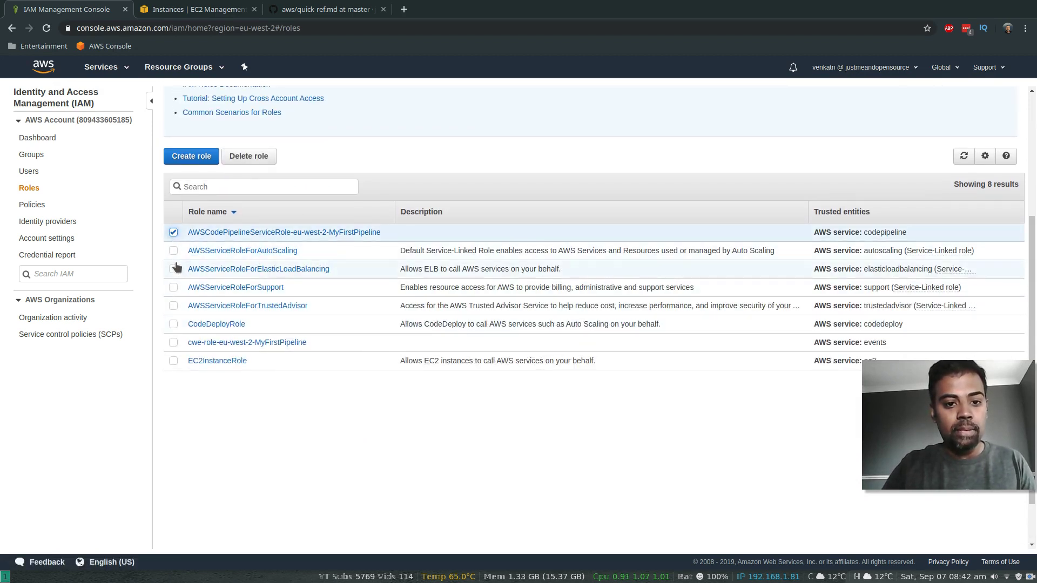
left_click(173, 324)
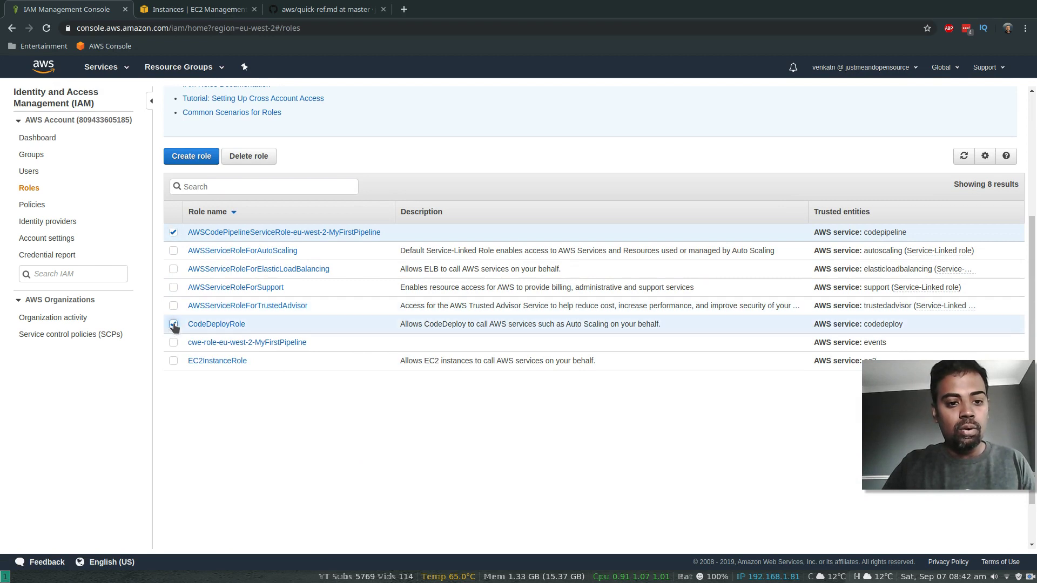
left_click(173, 342)
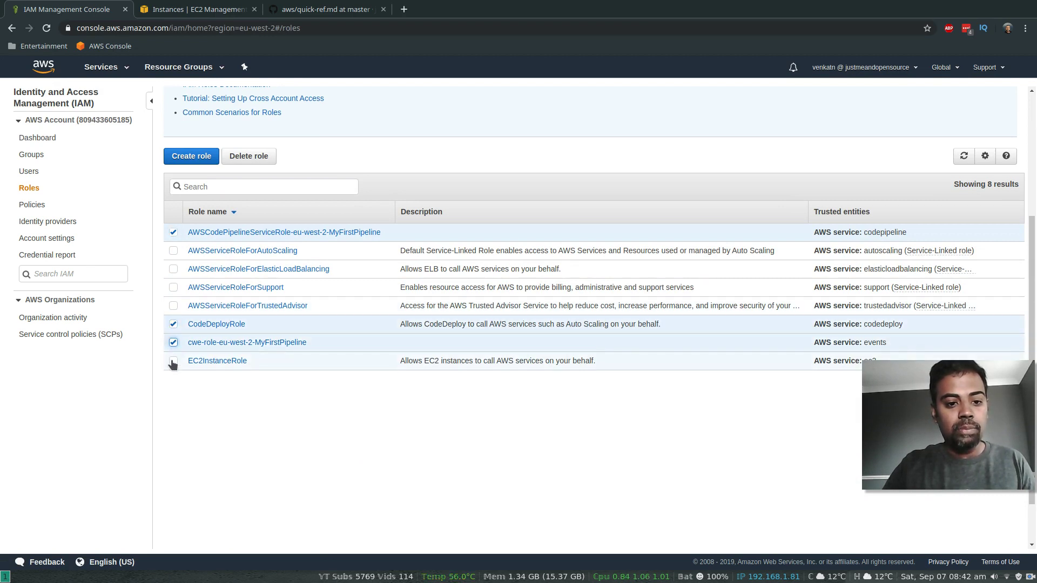
left_click(173, 361)
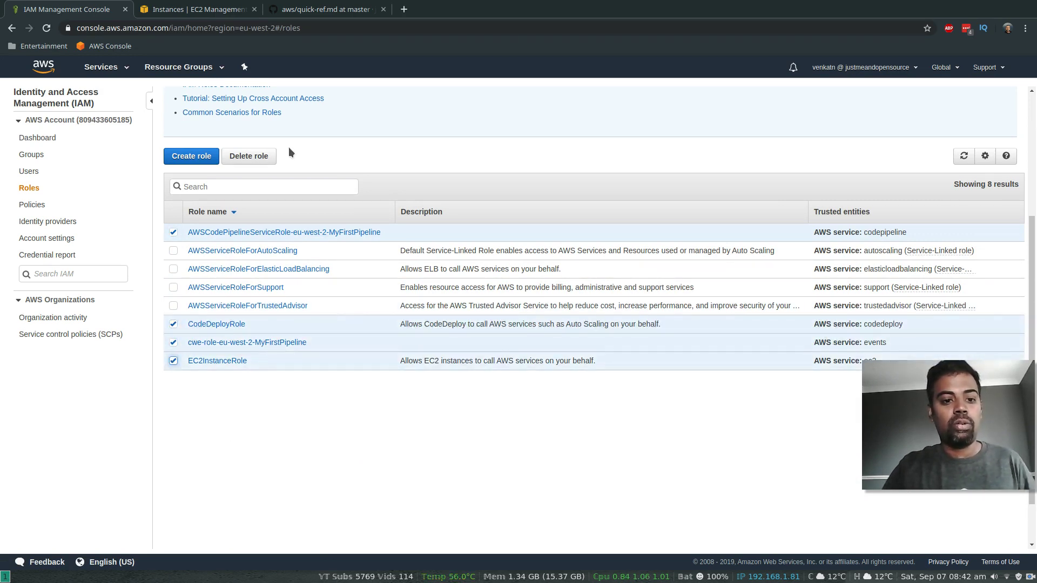
left_click(259, 157)
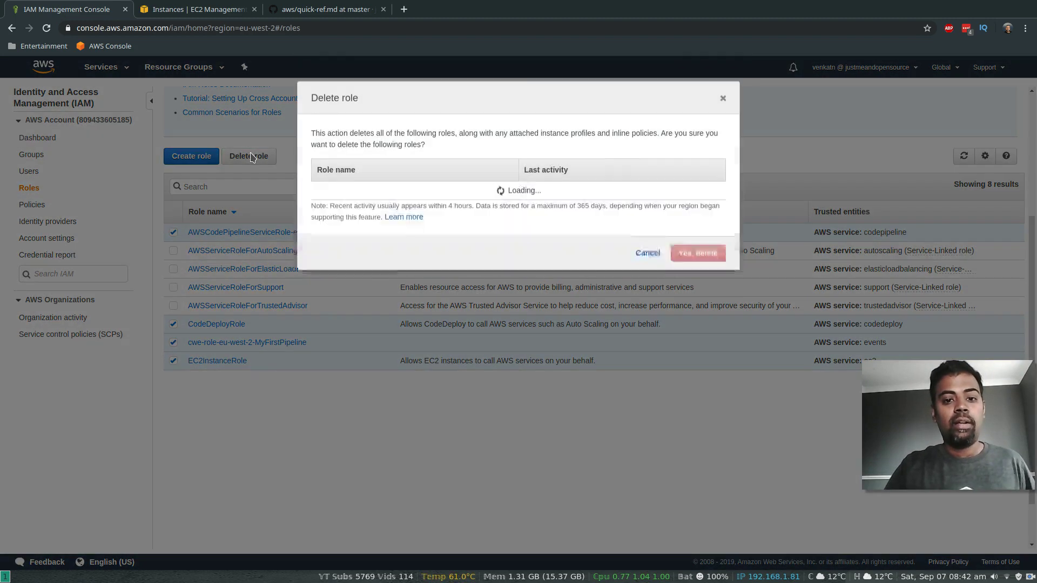
left_click(697, 326)
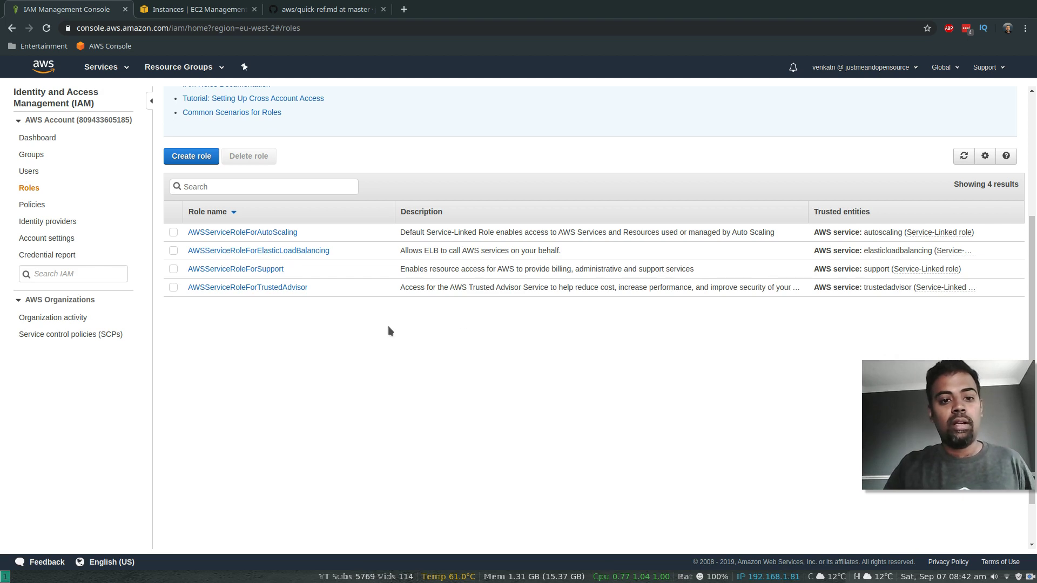
left_click(26, 207)
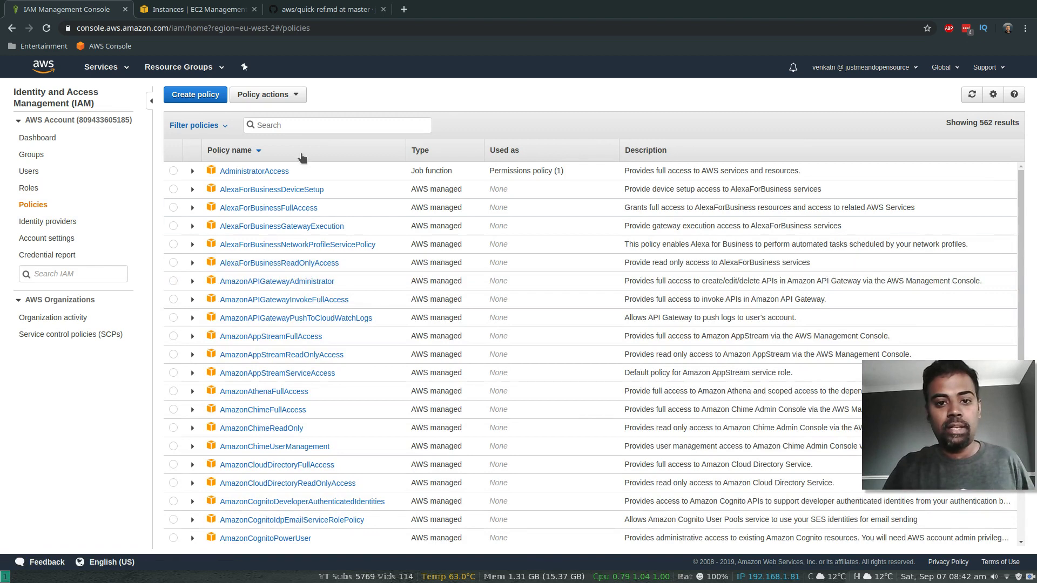
Step: Filter to customer-managed policies and delete the CodePipeline service role and start-pipeline-execution policies
left_click(221, 127)
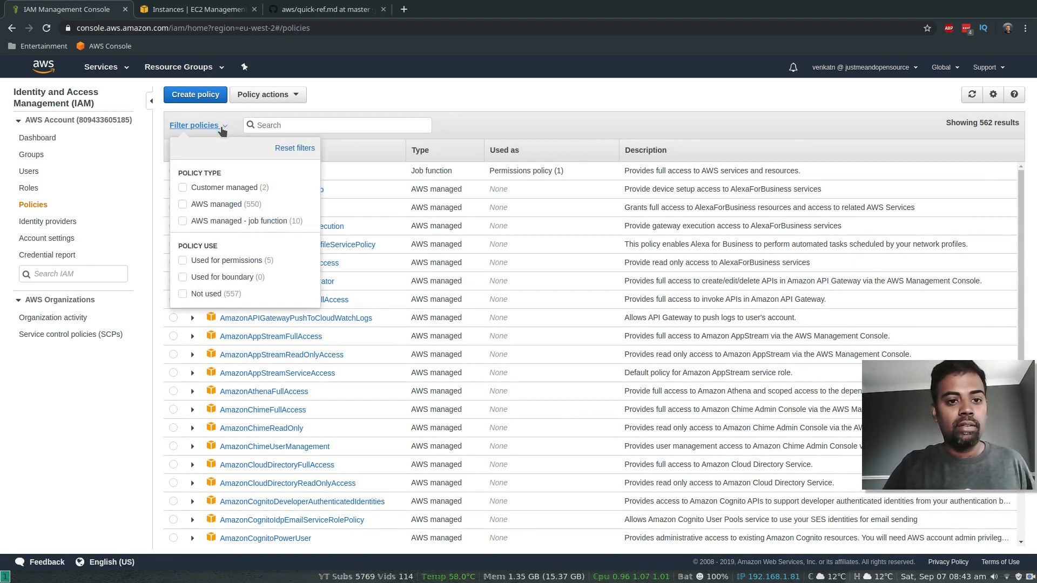
left_click(183, 188)
left_click(560, 318)
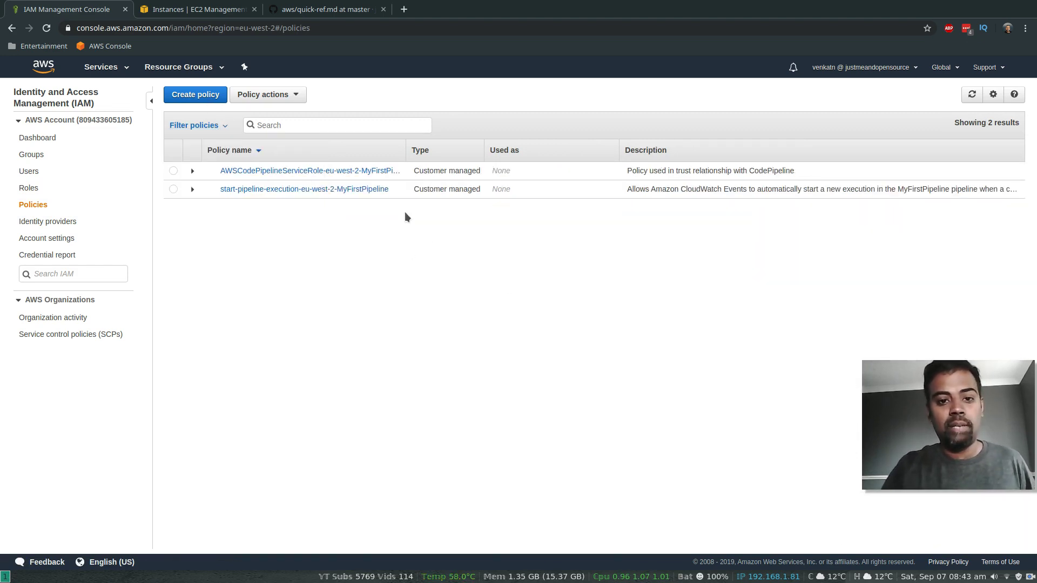
left_click(174, 170)
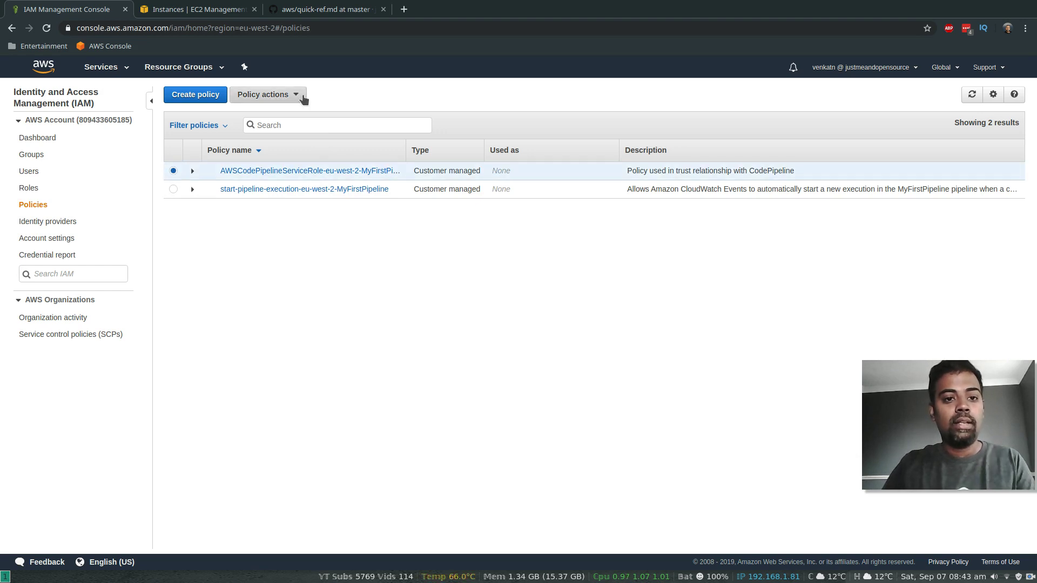
left_click(268, 95)
left_click(270, 154)
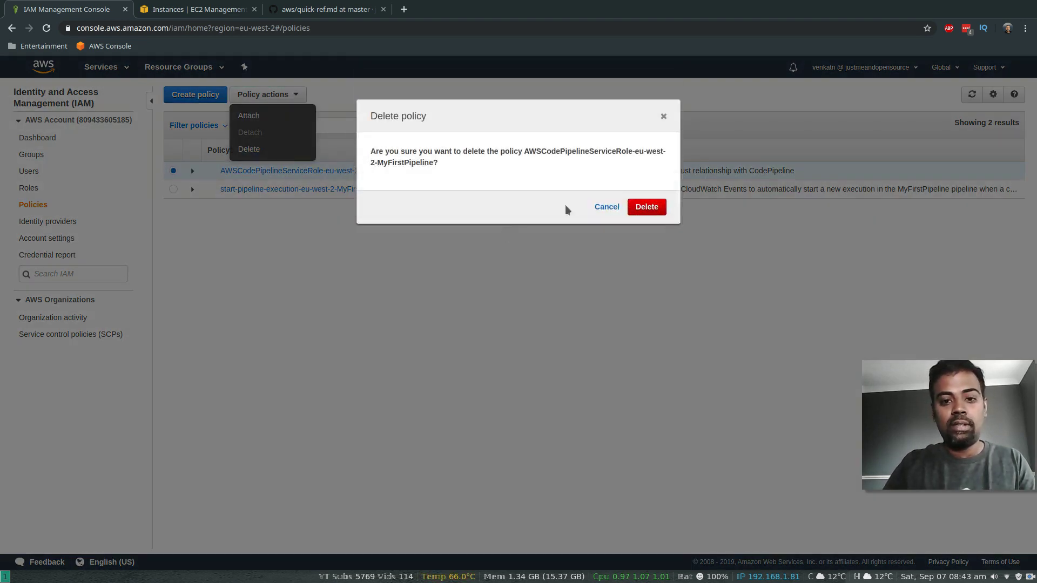
left_click(653, 208)
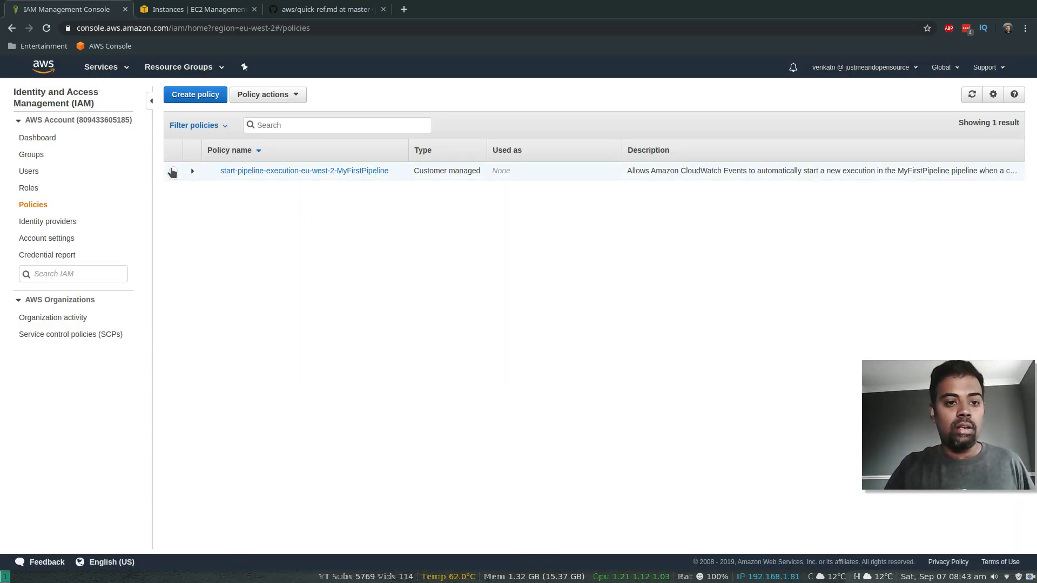
left_click(173, 170)
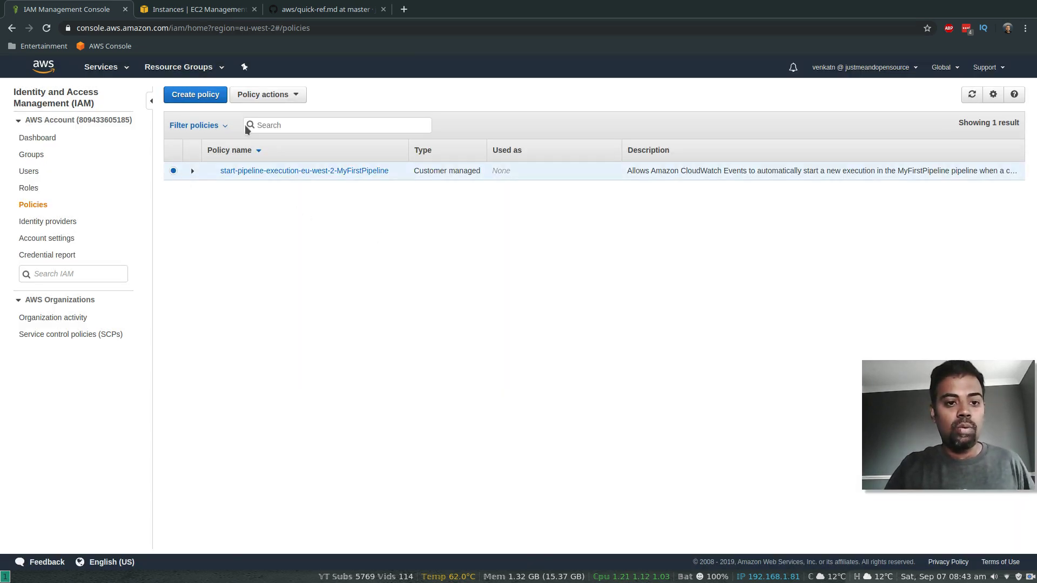
left_click(294, 101)
left_click(260, 151)
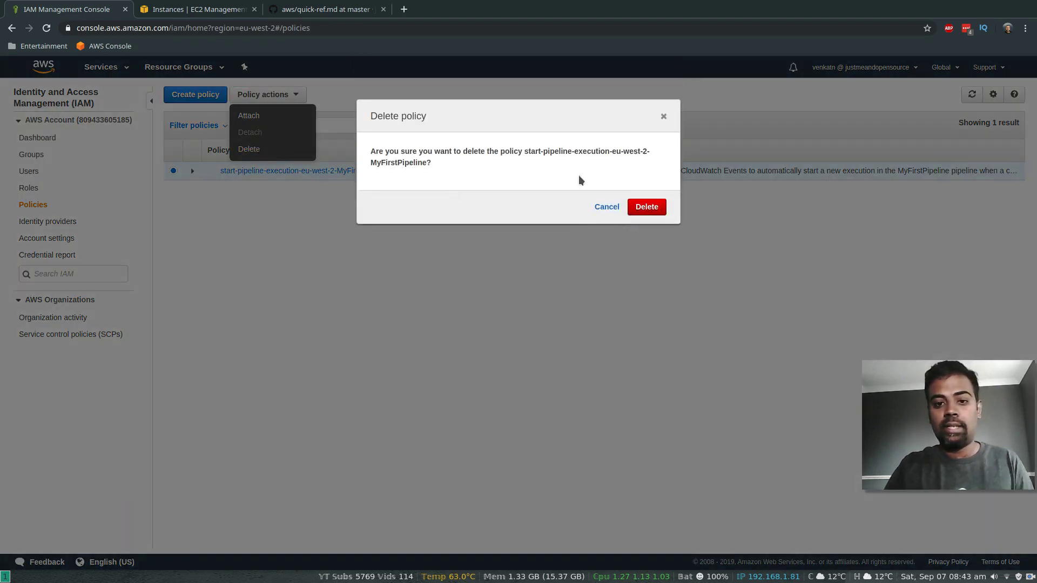
left_click(656, 206)
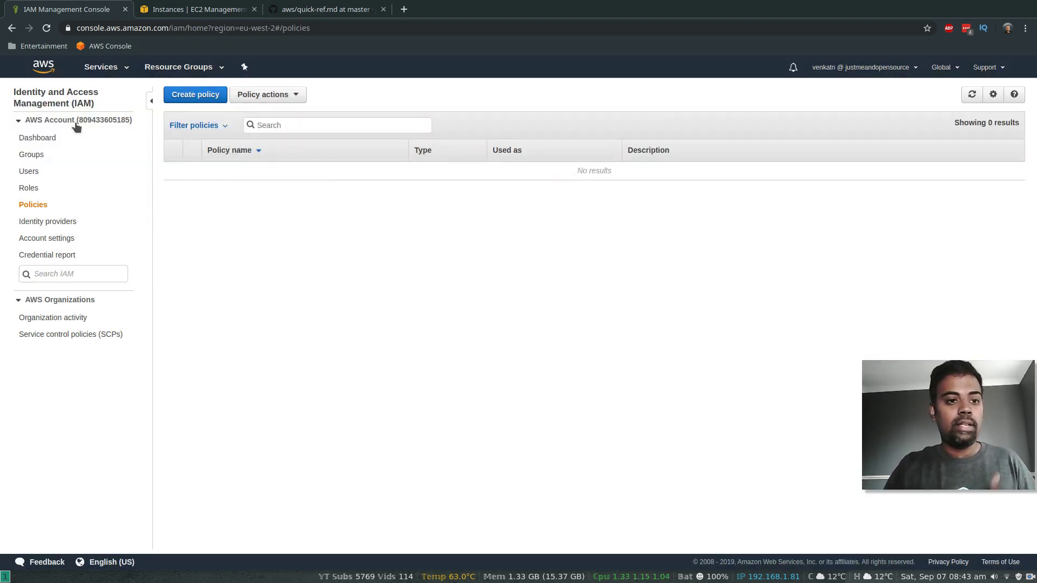
Step: Delete the aws-codepipeline-demo-justme S3 bucket, pasting its name to confirm
left_click(127, 70)
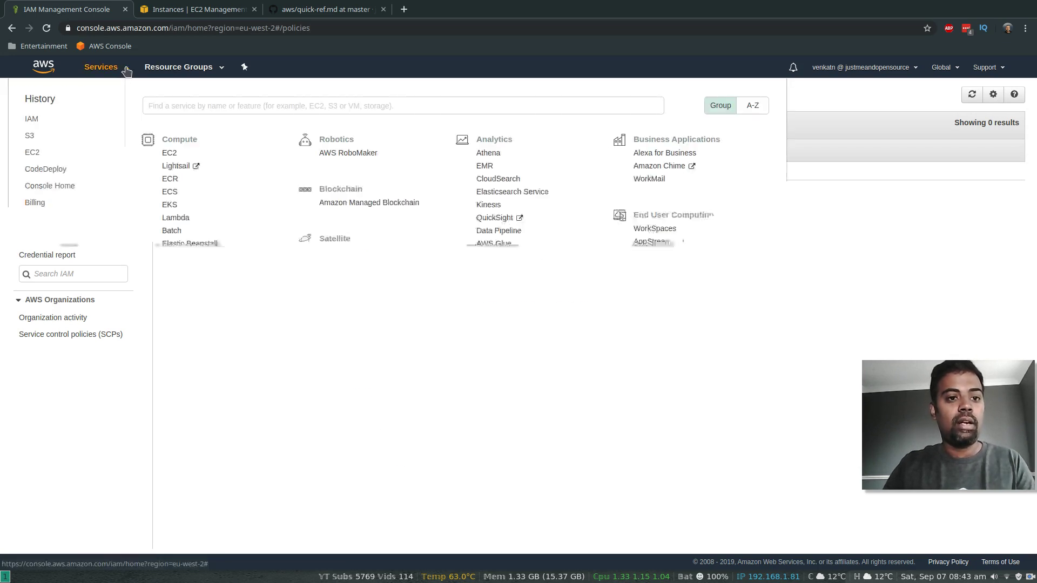
left_click(29, 137)
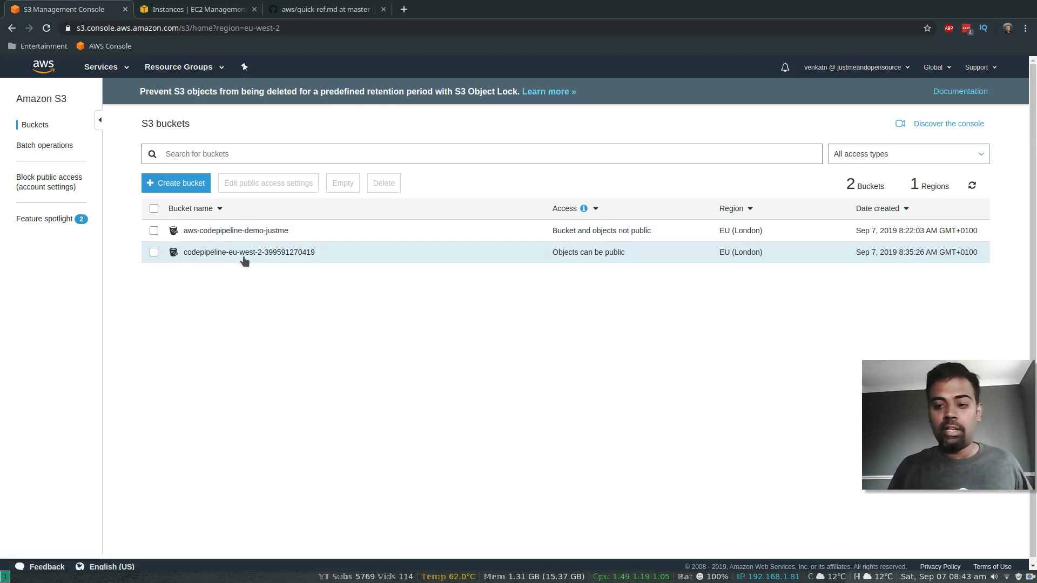
left_click(154, 230)
left_click(384, 184)
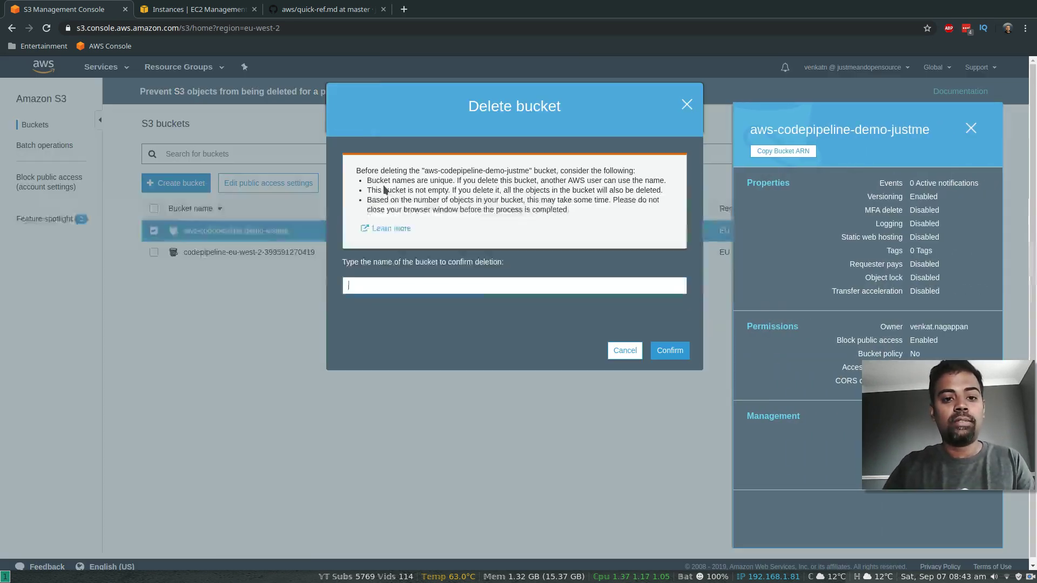
left_click_drag(426, 170, 532, 174)
key("ctrl+c")
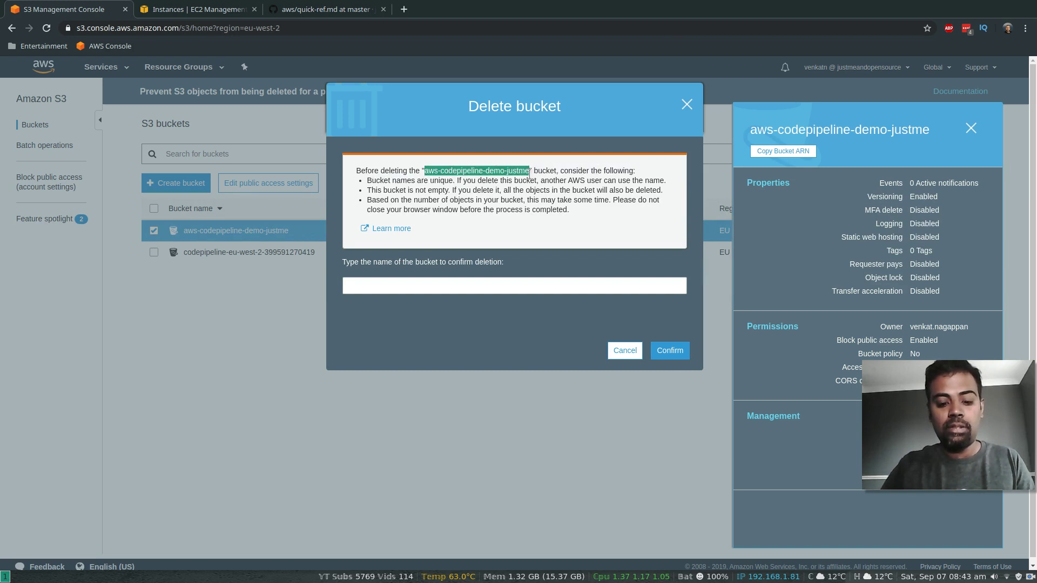
left_click(413, 285)
key("ctrl+v")
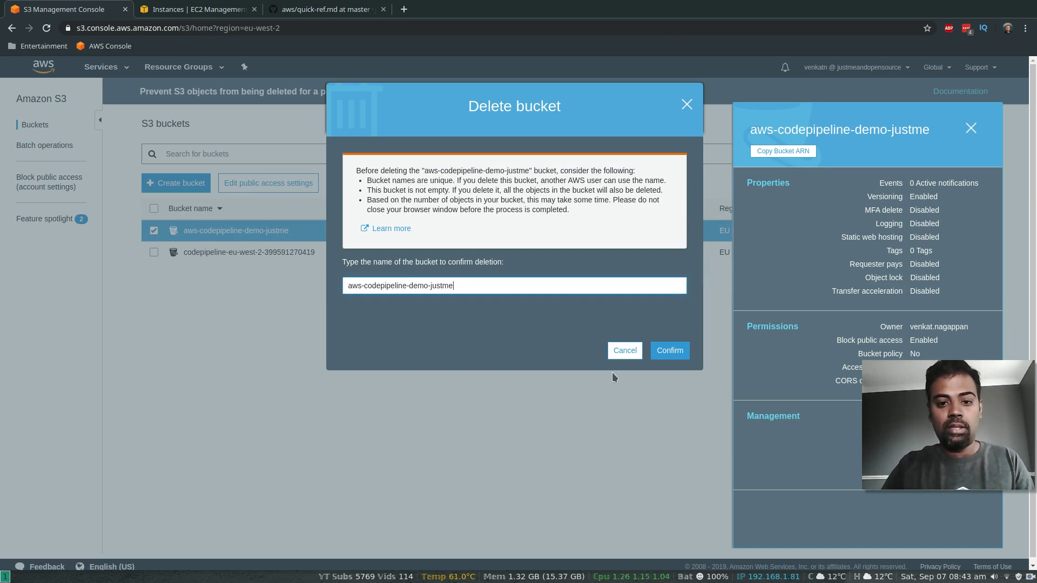
left_click(670, 351)
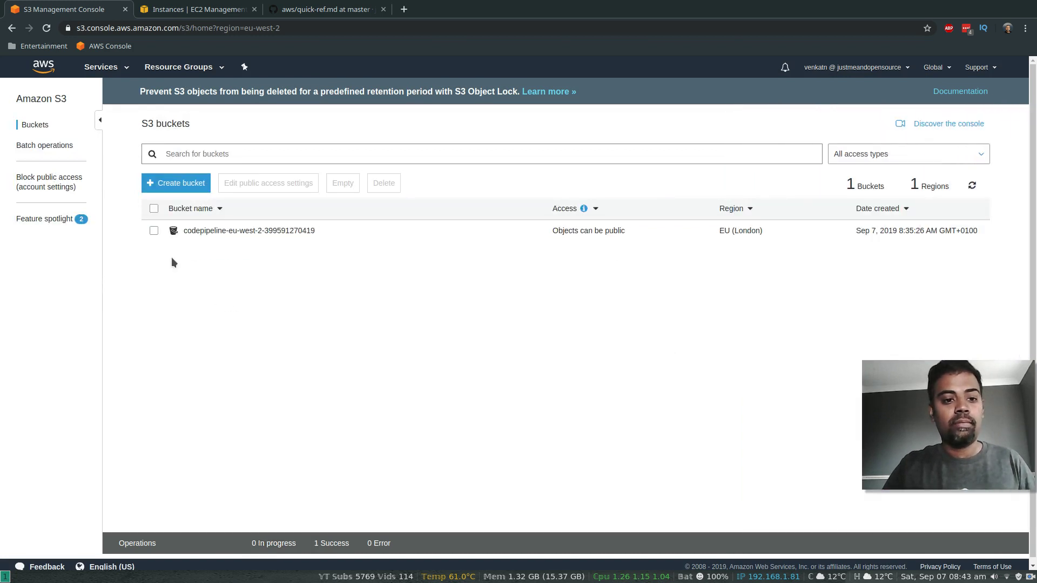
Step: Delete the remaining CodePipeline artifact bucket, pasting its name to confirm
left_click(154, 231)
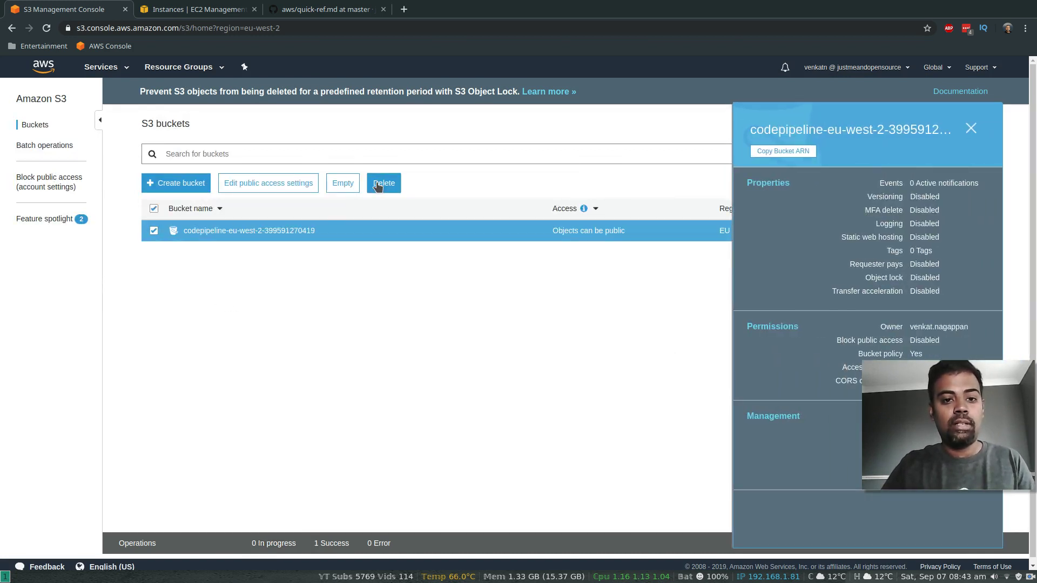
left_click(378, 185)
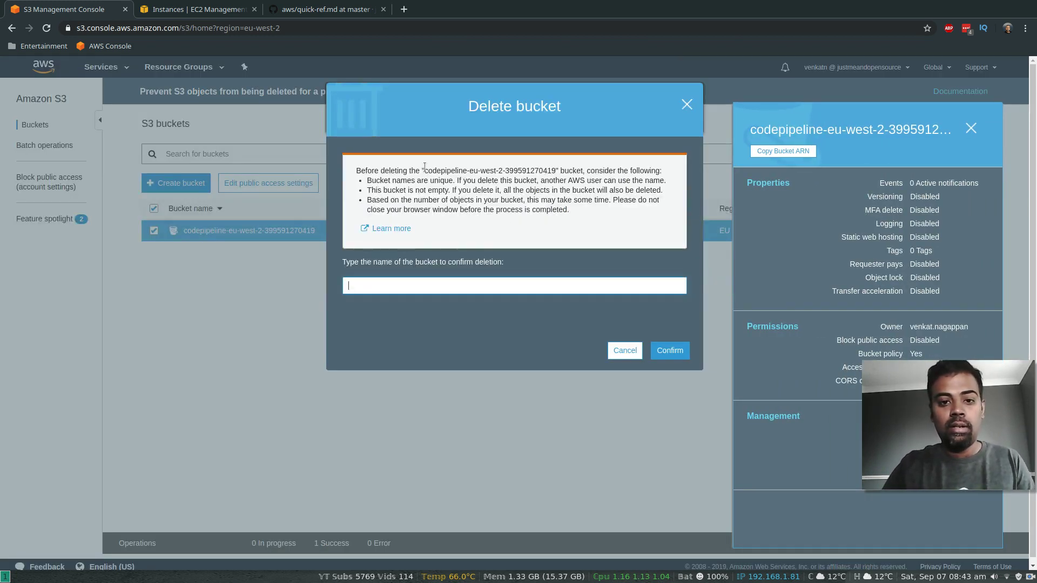
left_click_drag(430, 167, 555, 168)
key("ctrl+c")
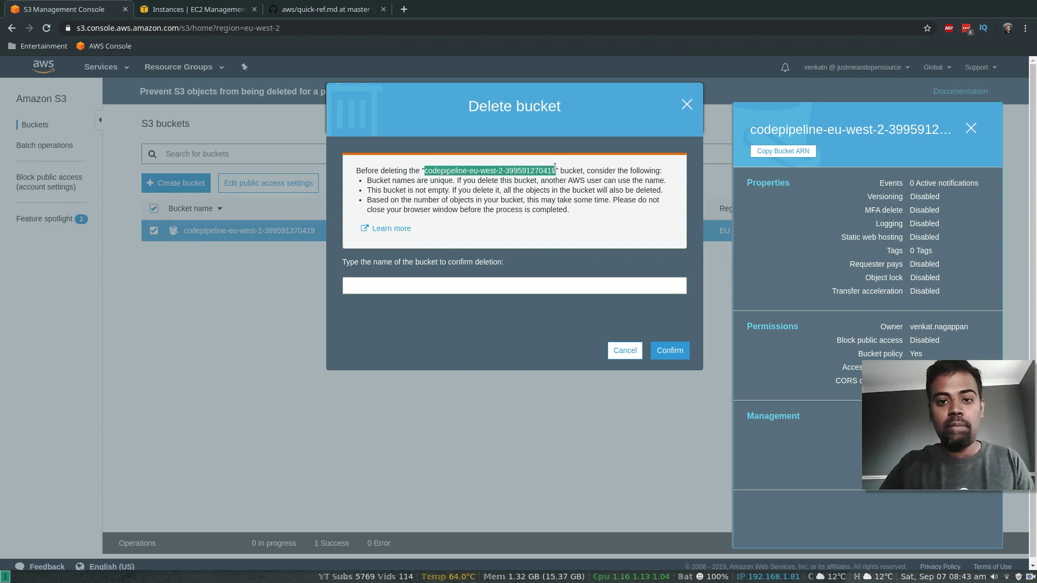
left_click(415, 287)
key("ctrl+v")
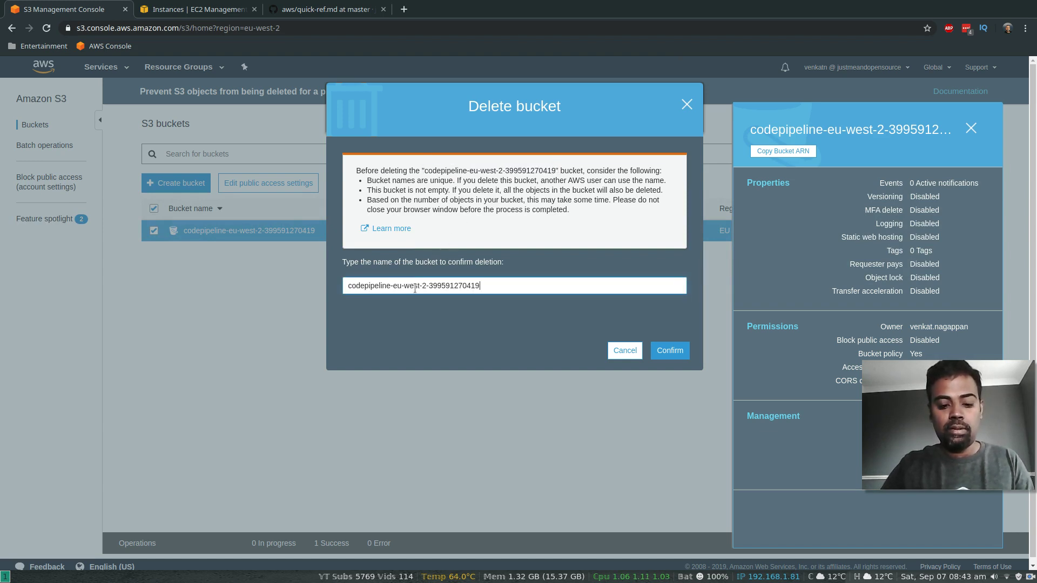
left_click(675, 353)
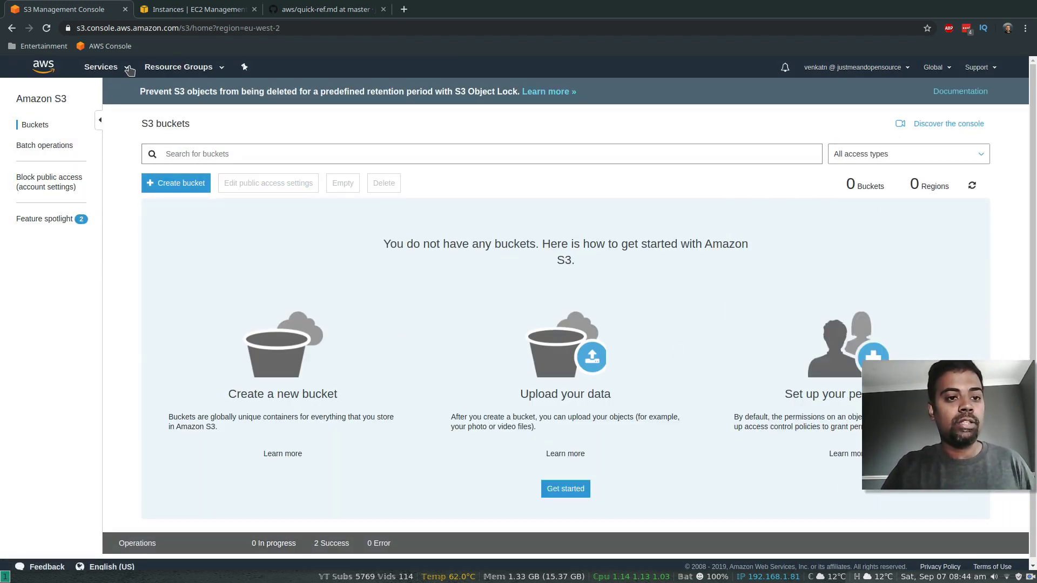
Step: Delete the launch-wizard-1 security group and go to the EC2 Dashboard
left_click(184, 9)
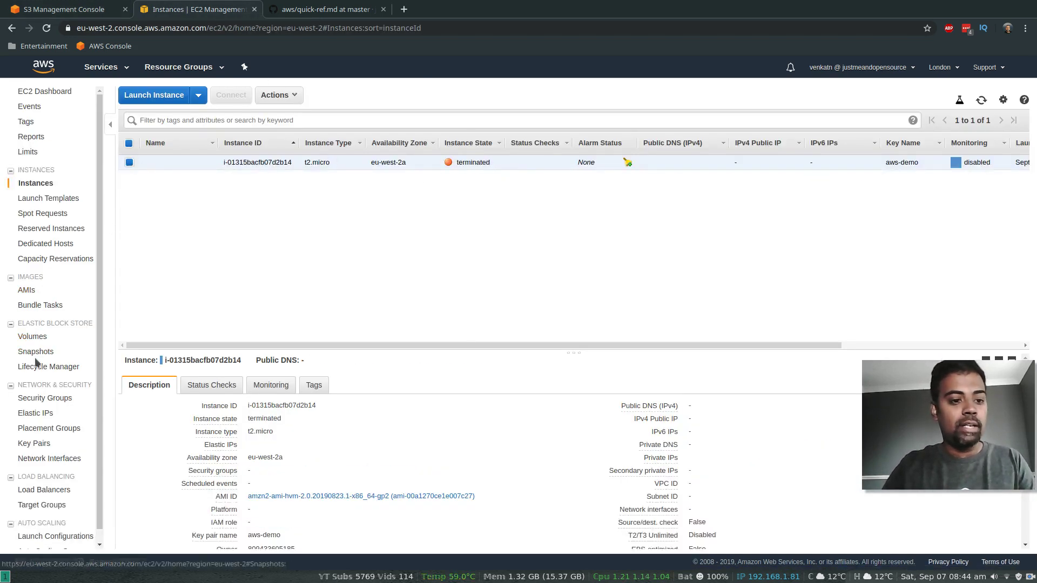
left_click(44, 399)
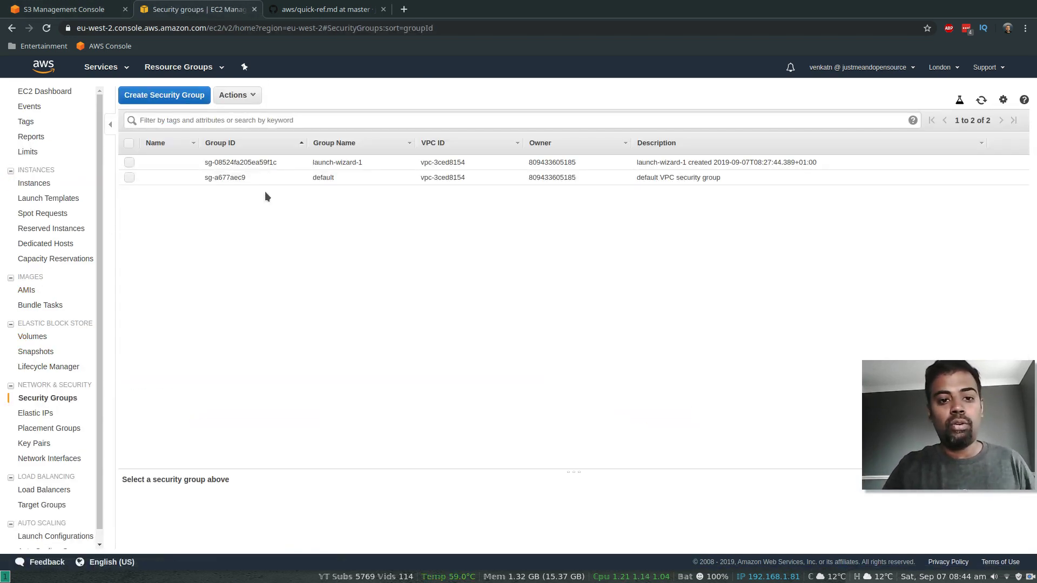
left_click(130, 162)
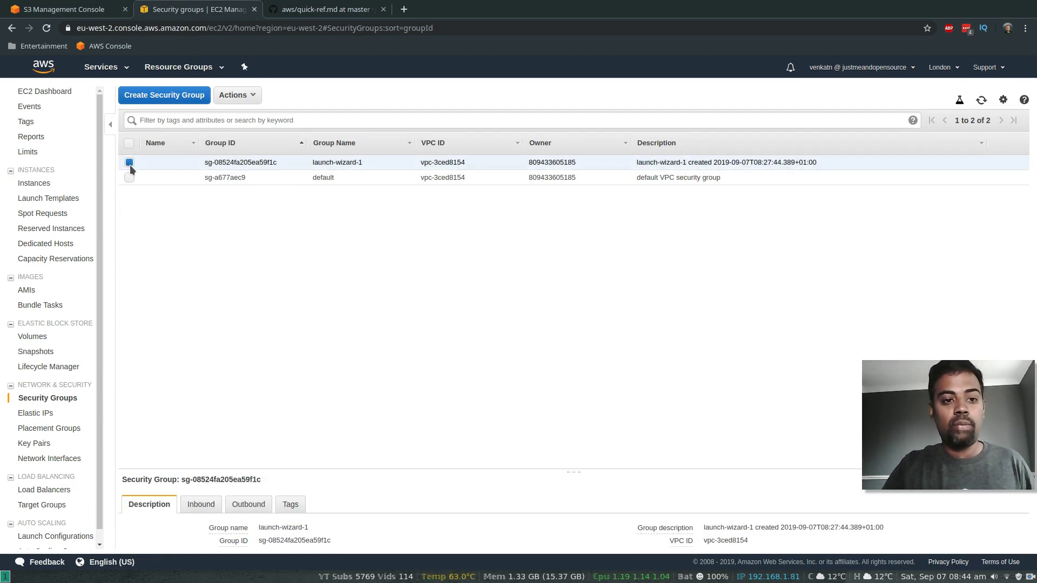
left_click(250, 97)
left_click(270, 115)
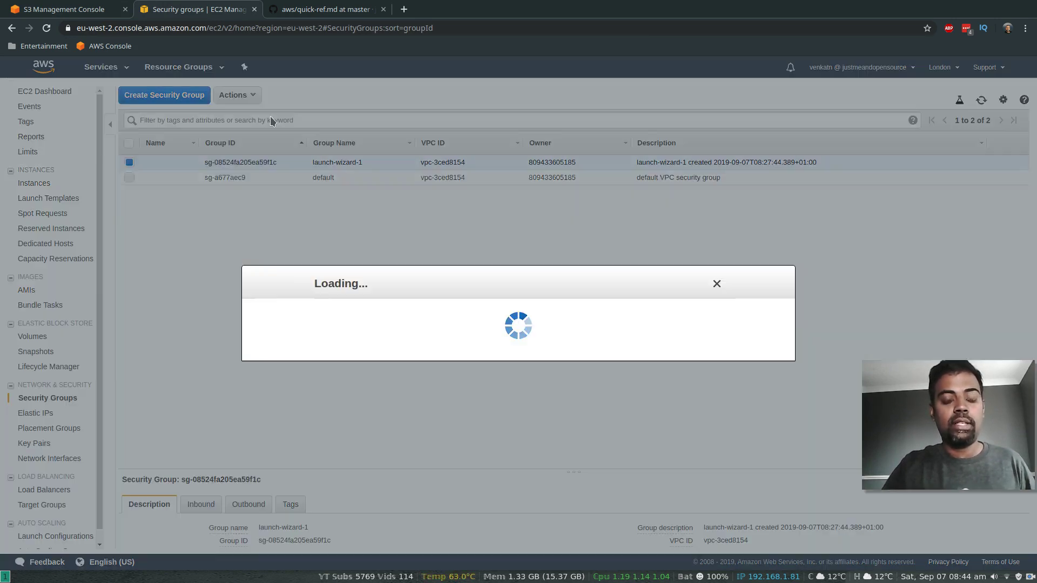
left_click(725, 350)
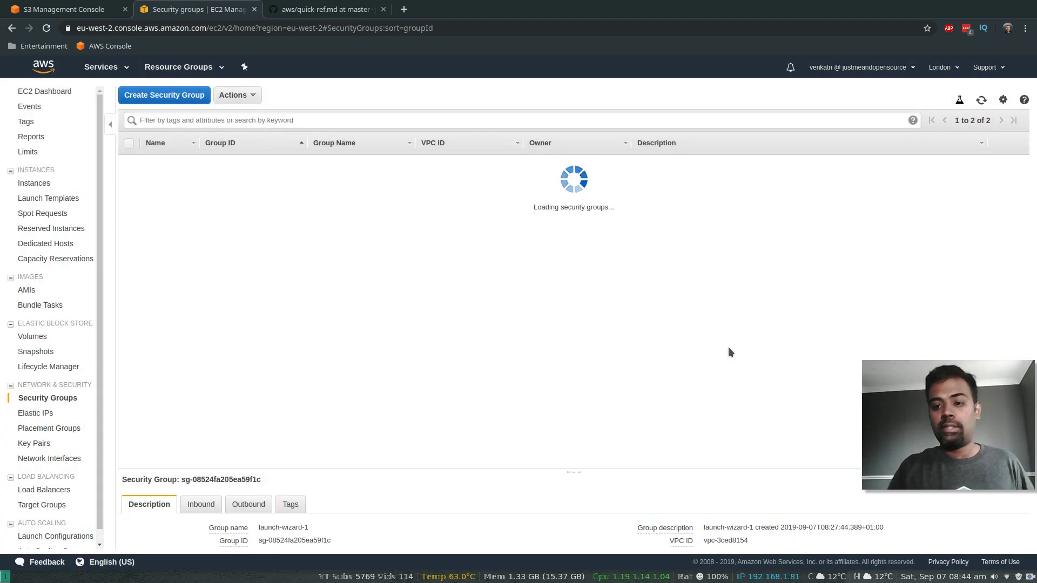
left_click(31, 92)
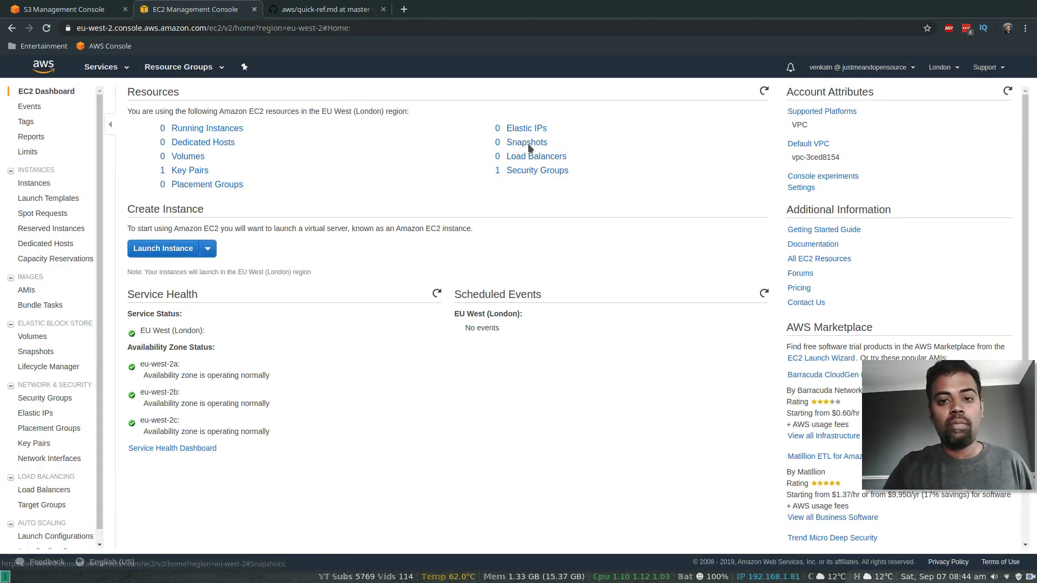